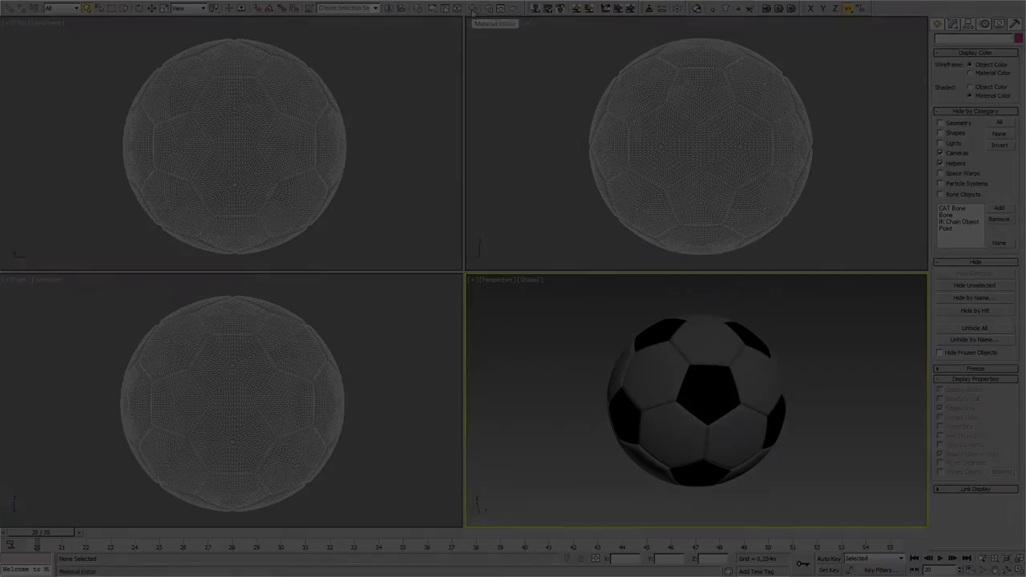
- Open the Material Editor over the soccer ball and goal net scene
left_click(473, 9)
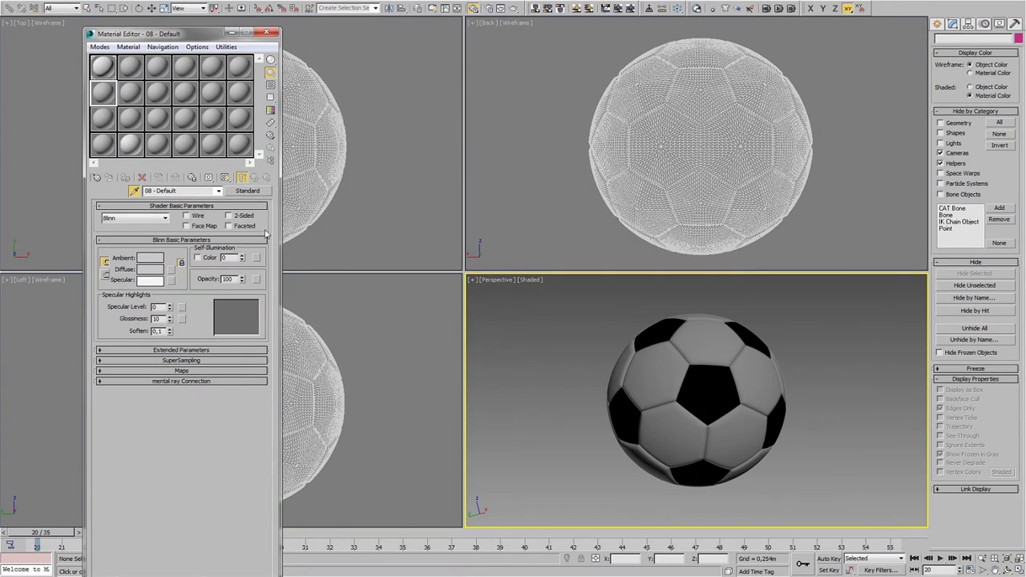
- Convert the ball's first sub-material to Arch & Design with a light grey diffuse colour
left_click(696, 388)
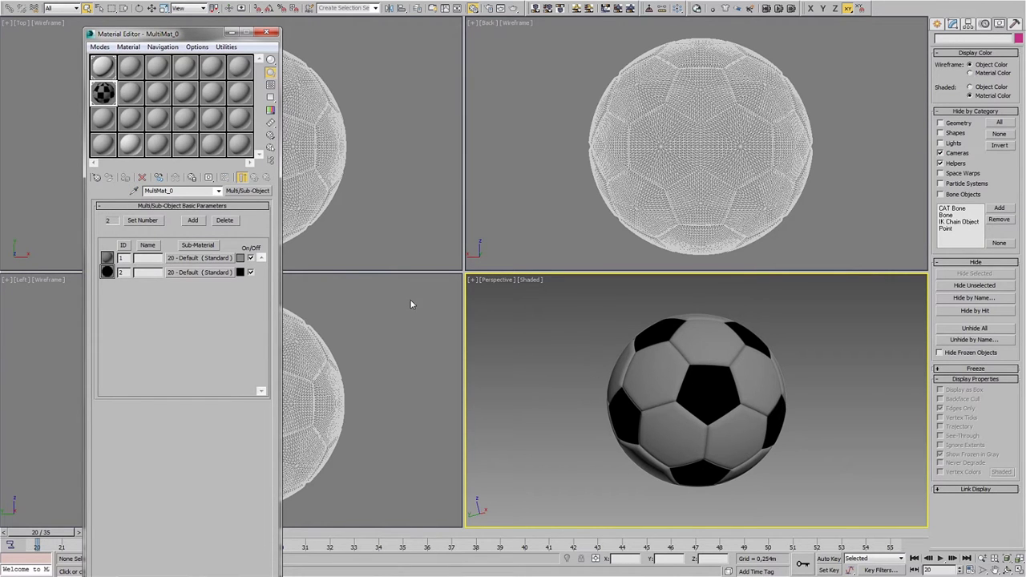
left_click(207, 258)
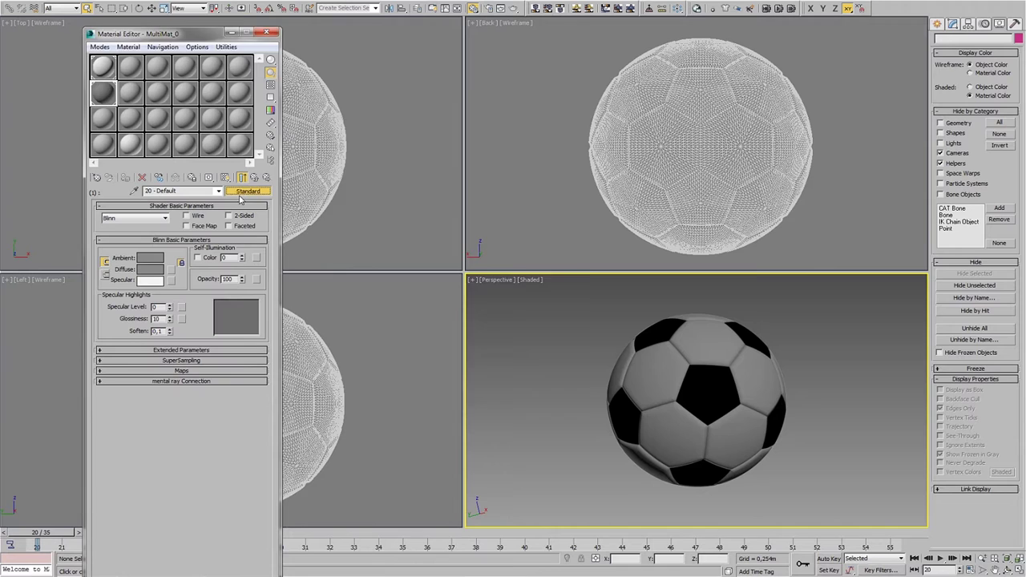
left_click(246, 191)
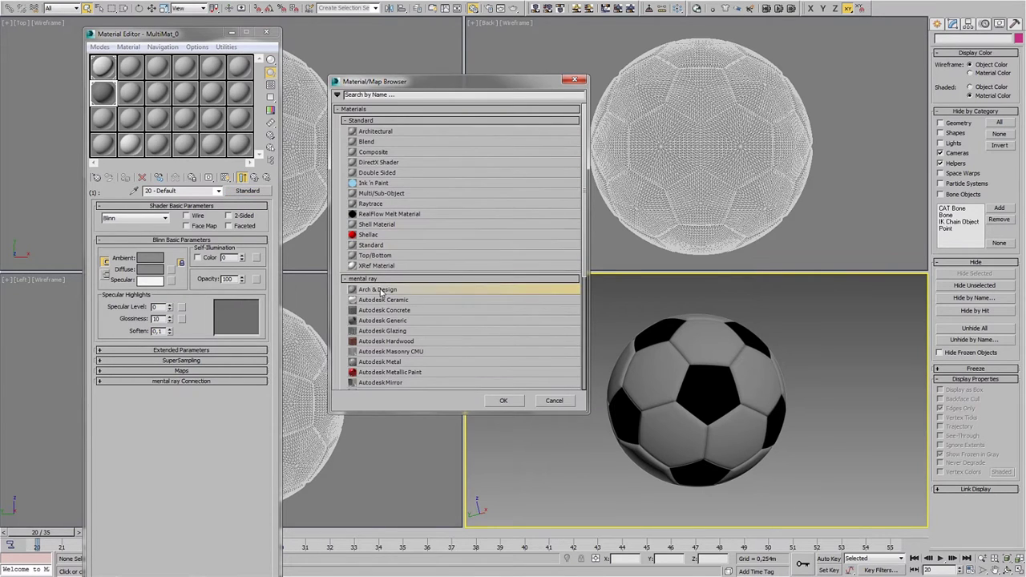
double_click(380, 290)
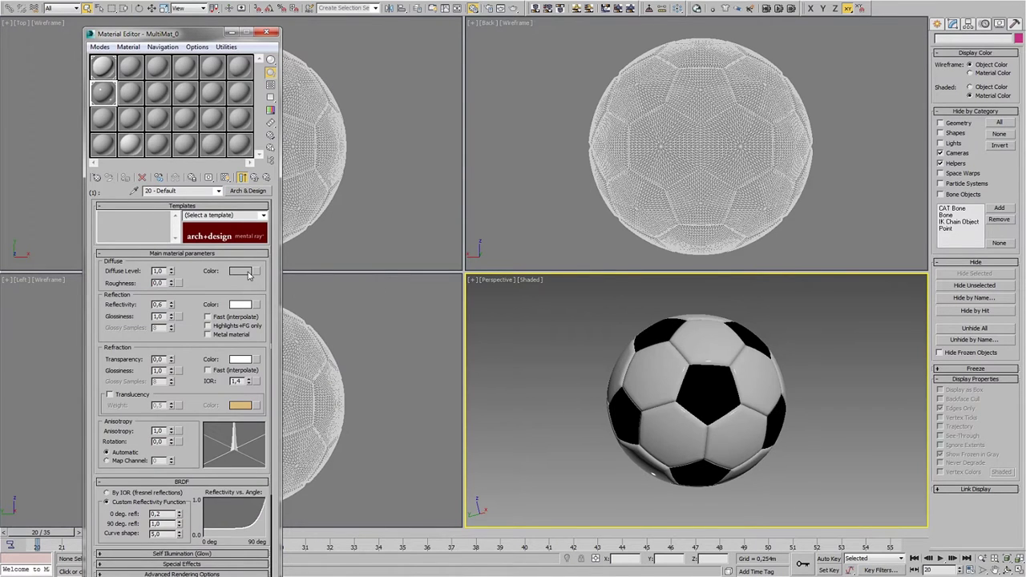
left_click(249, 275)
left_click_drag(312, 109, 313, 103)
left_click(392, 129)
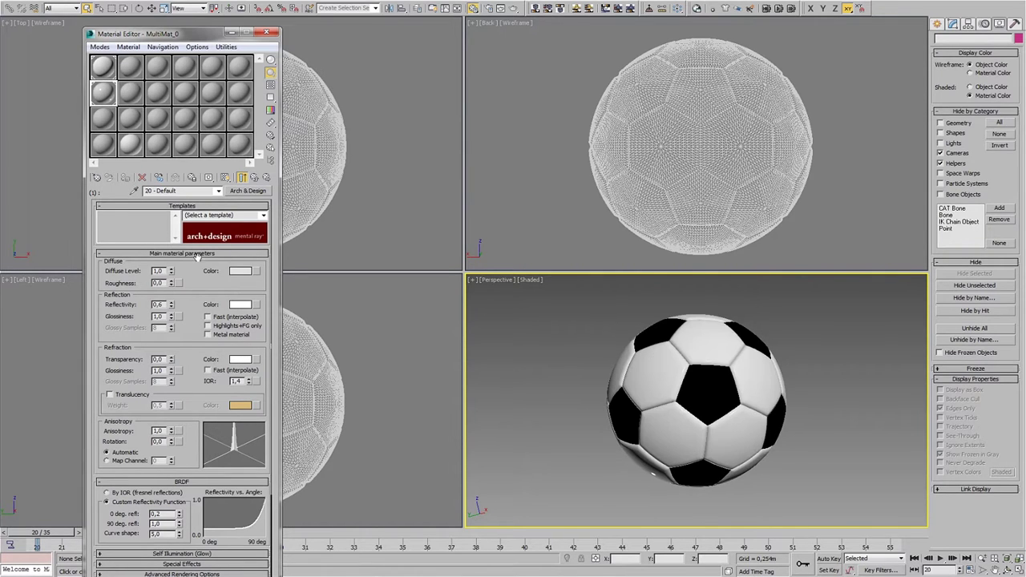
- Set roughness 0,5, reflectivity 0,5 and glossiness 0,3, then return to the parent multi-material
type("0,5")
key("Return")
double_click(164, 305)
type("5")
key("Return")
type("5")
key("Return")
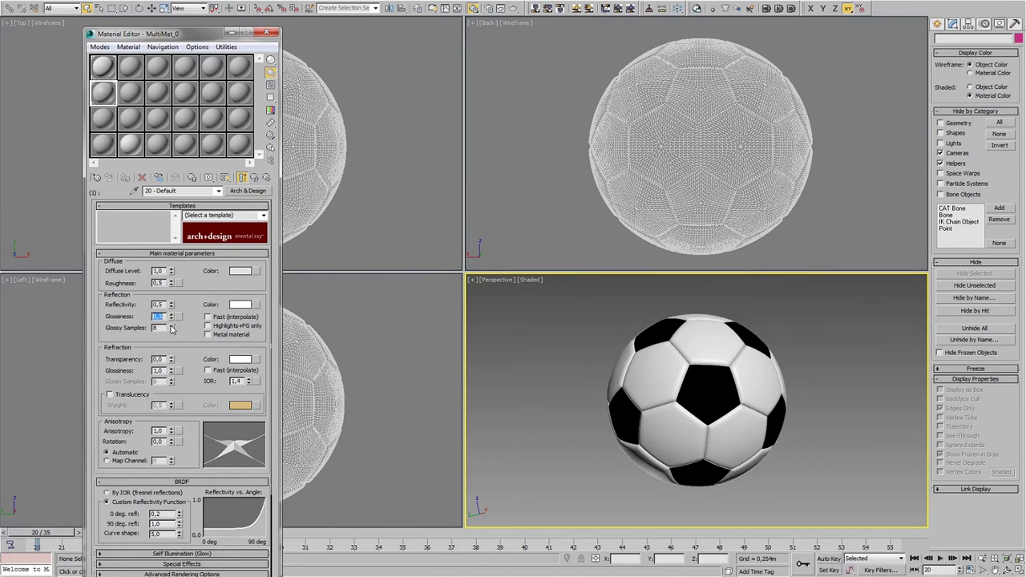
left_click(219, 192)
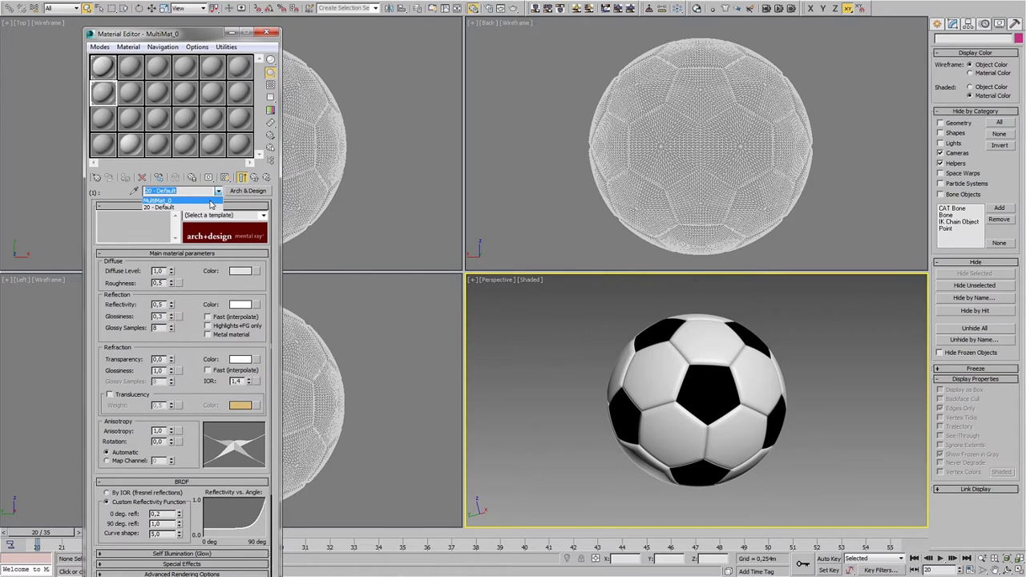
left_click(211, 201)
- Copy the first sub-material onto slot 2 and make its diffuse colour black
left_click_drag(198, 257, 196, 273)
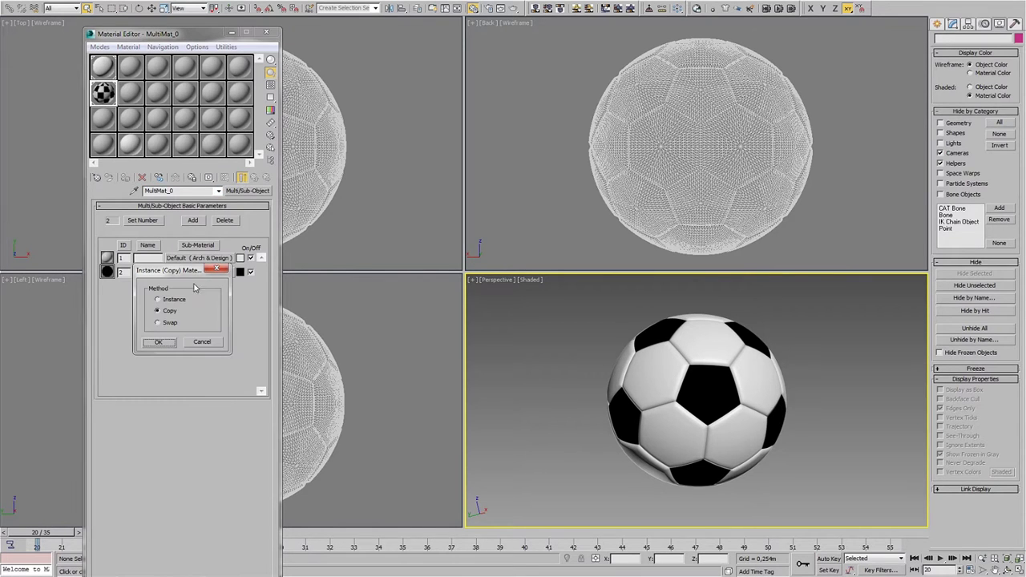
left_click(164, 340)
left_click(191, 273)
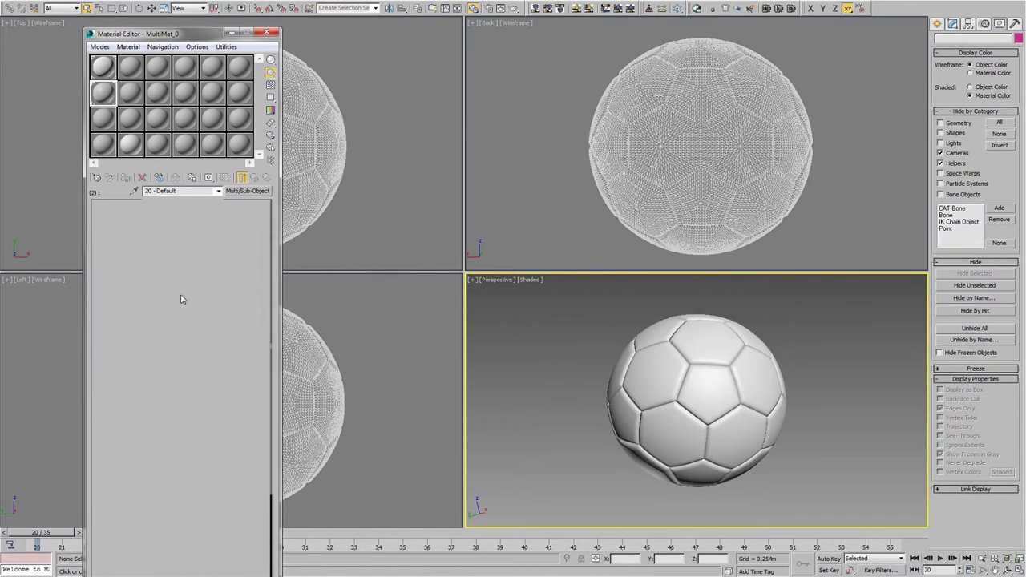
left_click(241, 270)
left_click_drag(298, 85, 304, 40)
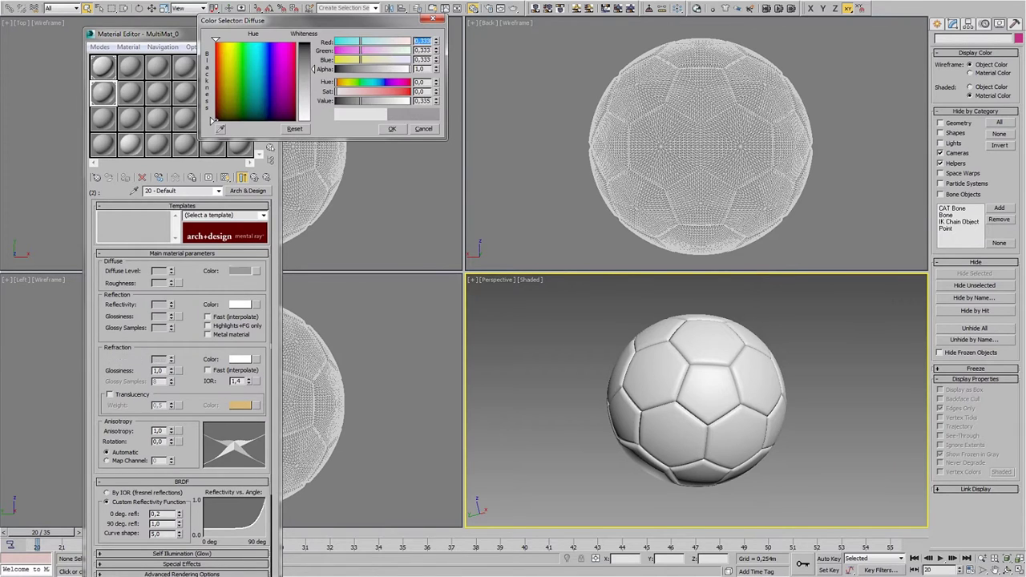
left_click(390, 129)
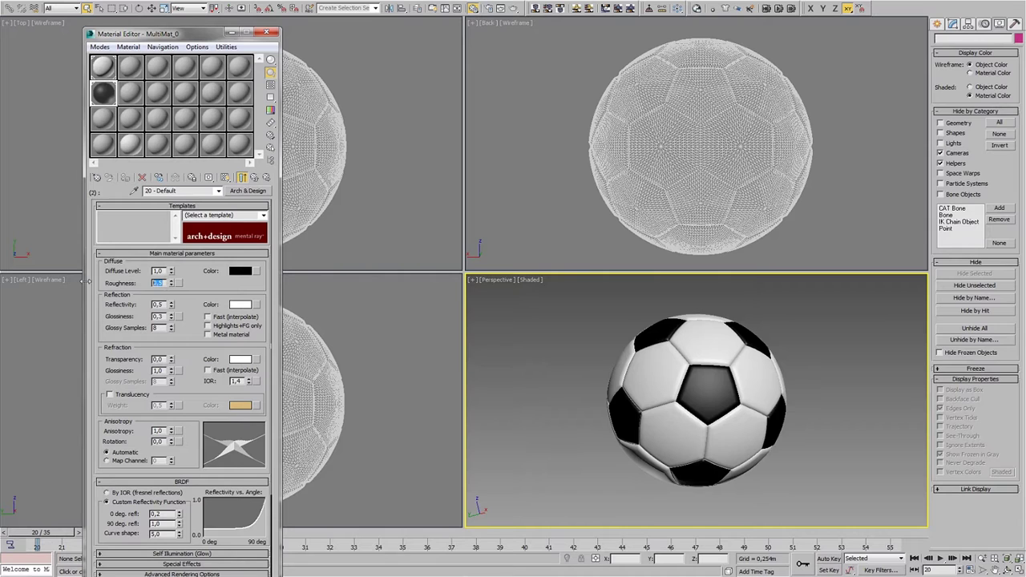
- Give the black material roughness 0,6, reflectivity 0,4 and glossiness 0,25, then close the editor
key("Tab")
type("0,4")
key("Return")
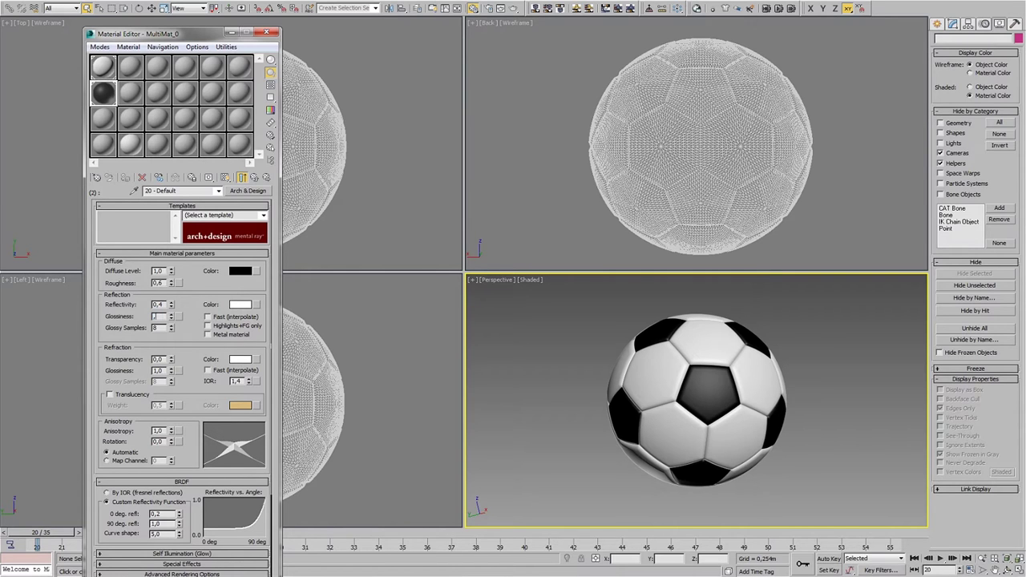
key("Return")
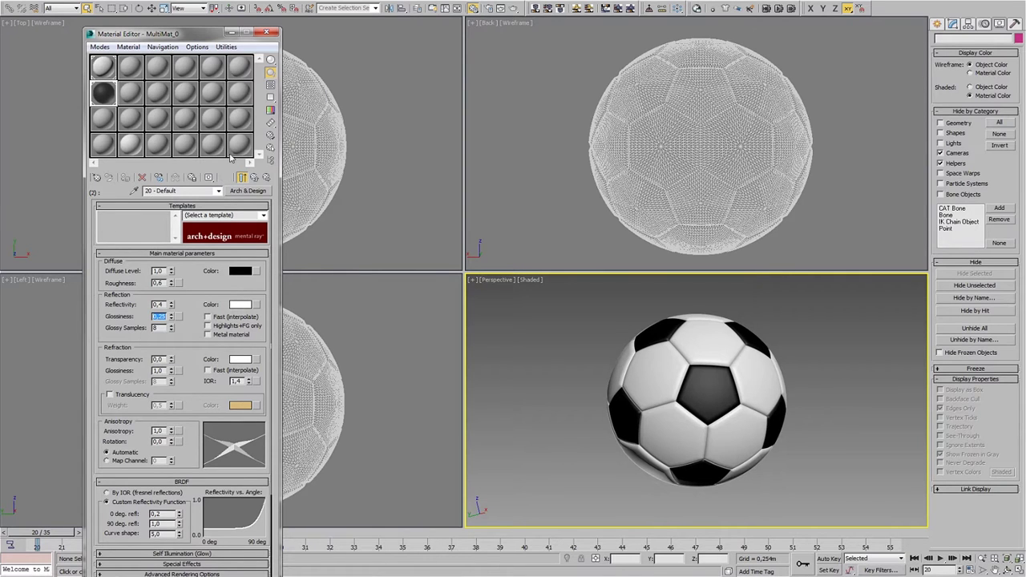
left_click(267, 34)
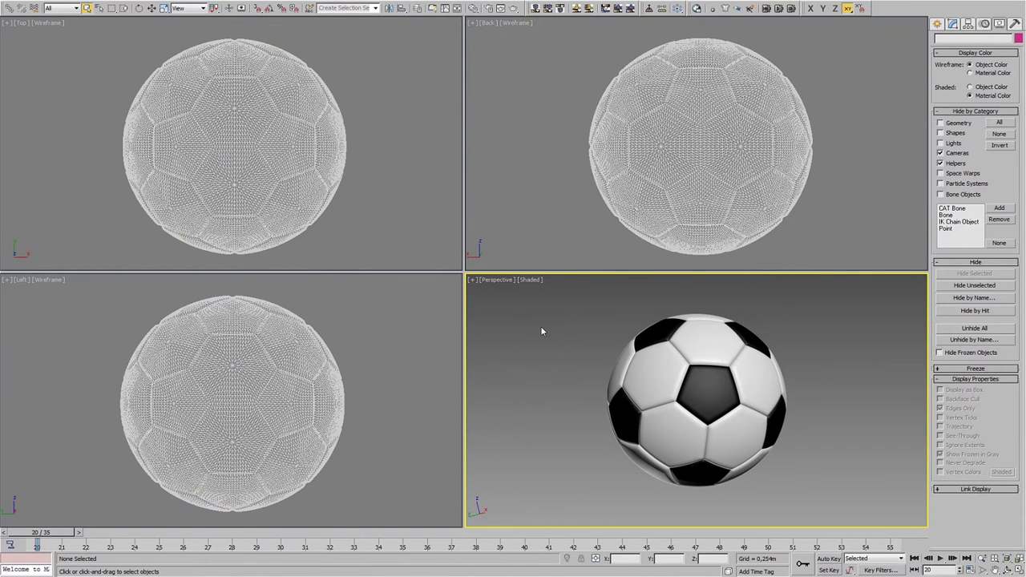
- Unhide the goal net and view frame 33 through Camera01
left_click(950, 333)
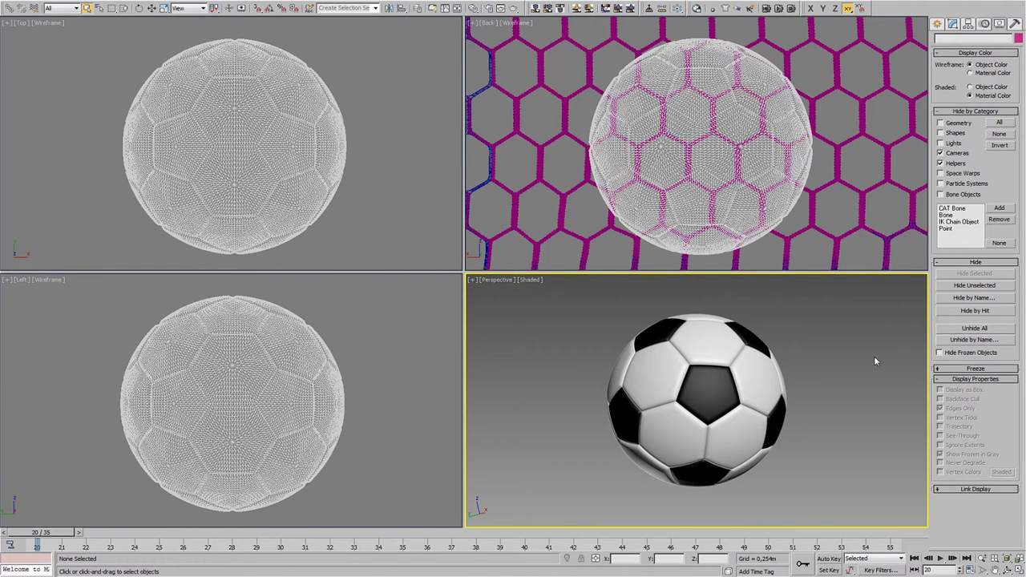
left_click(619, 537)
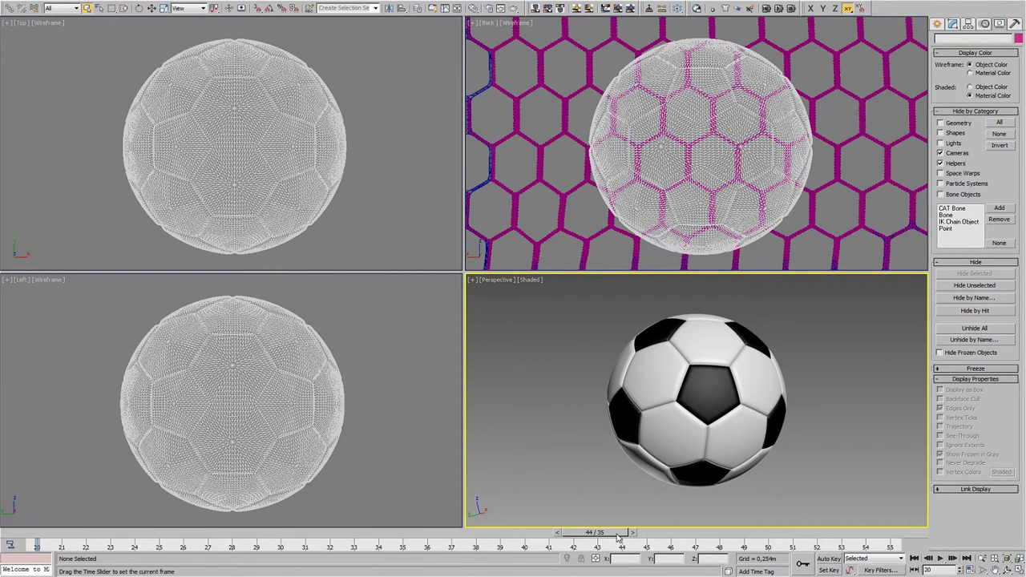
left_click_drag(619, 539, 590, 537)
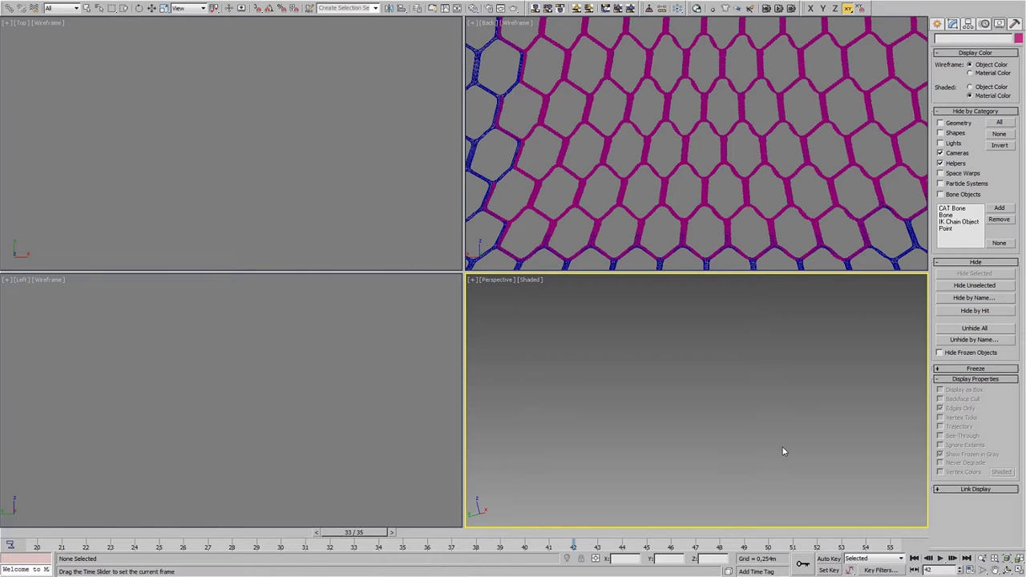
key("c")
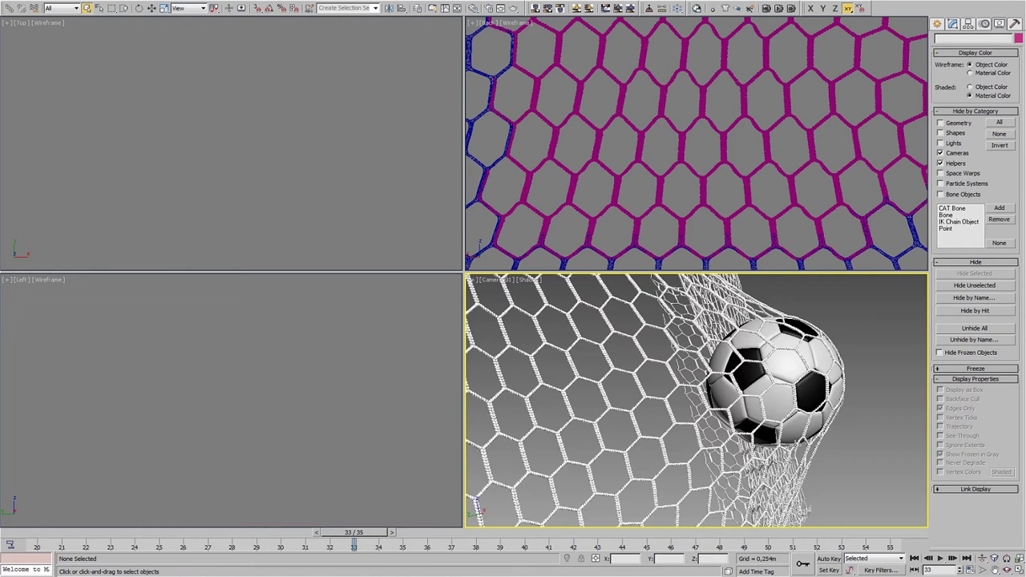
- Inspect the goal net's material in the Material Editor, then deselect the net
left_click(625, 295)
key("m")
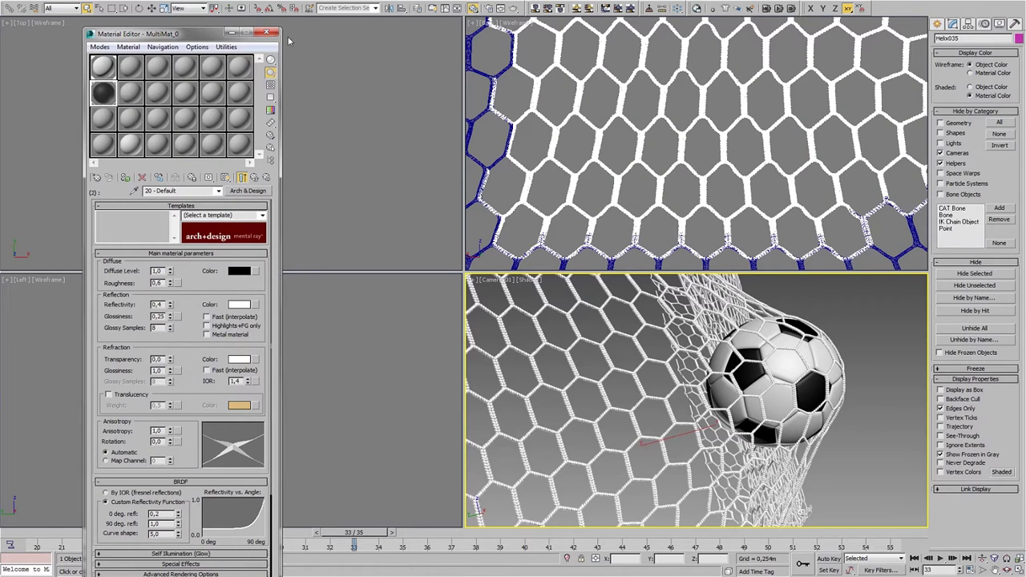
left_click(107, 73)
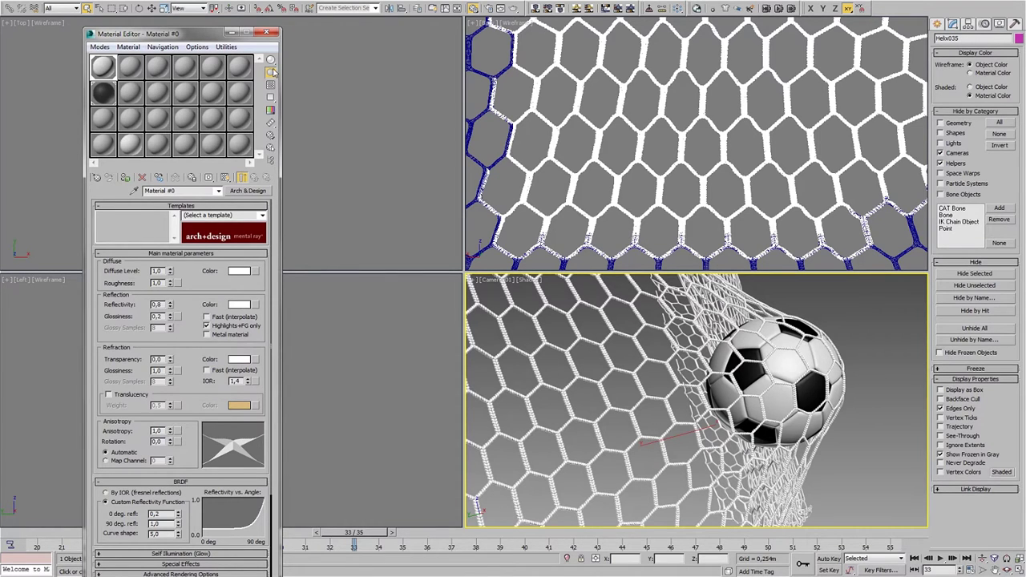
left_click(266, 33)
left_click(850, 313)
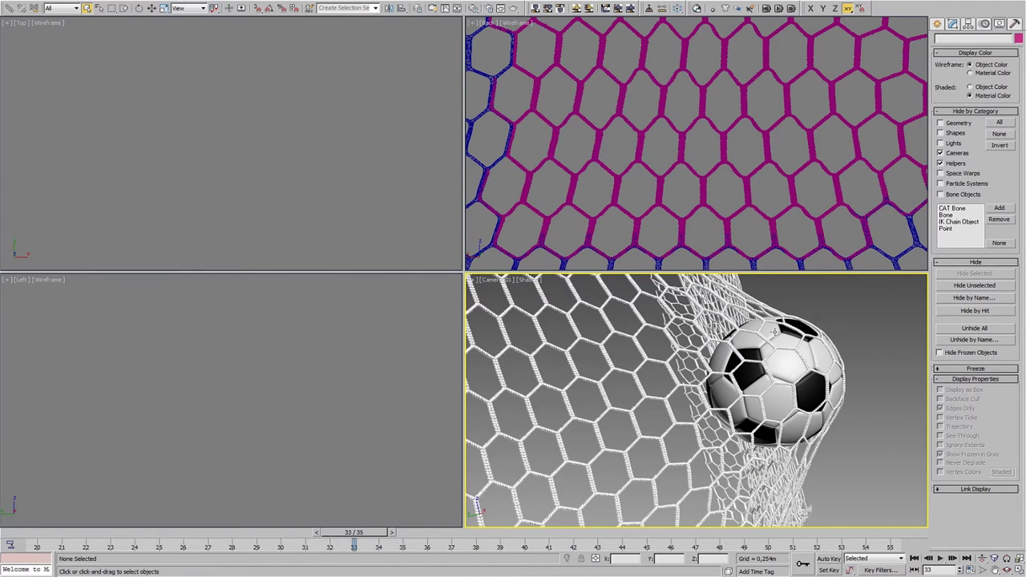
- Create a Standard Skylight in the Top view with multiplier 0,2
left_click(939, 26)
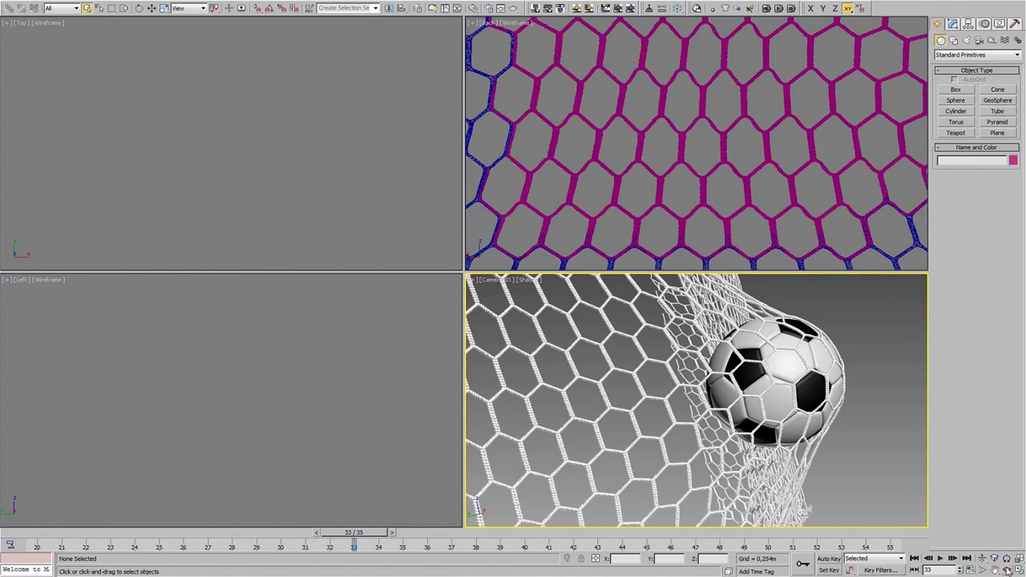
left_click(1018, 559)
left_click(966, 40)
left_click(978, 55)
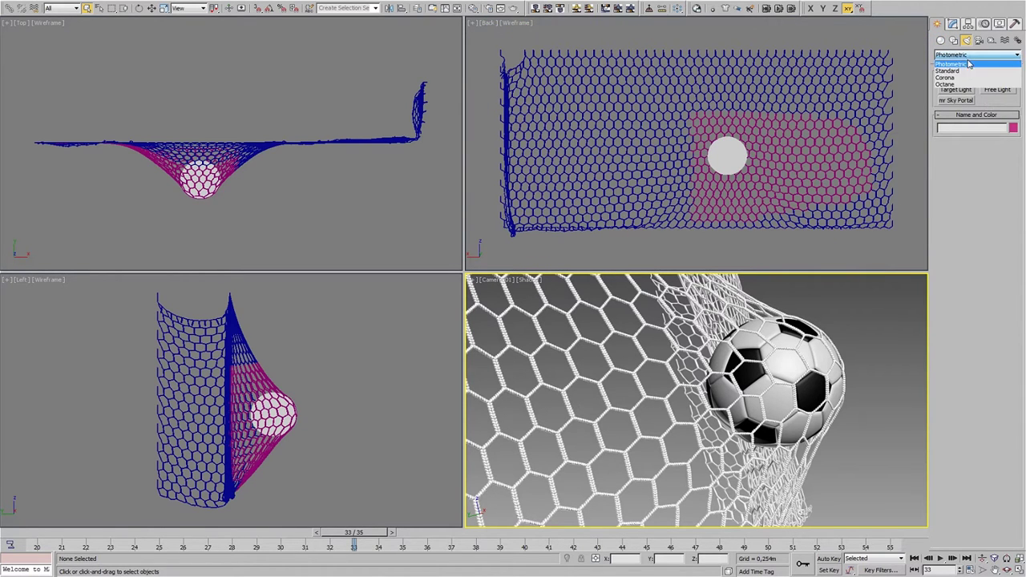
left_click(970, 75)
left_click(998, 112)
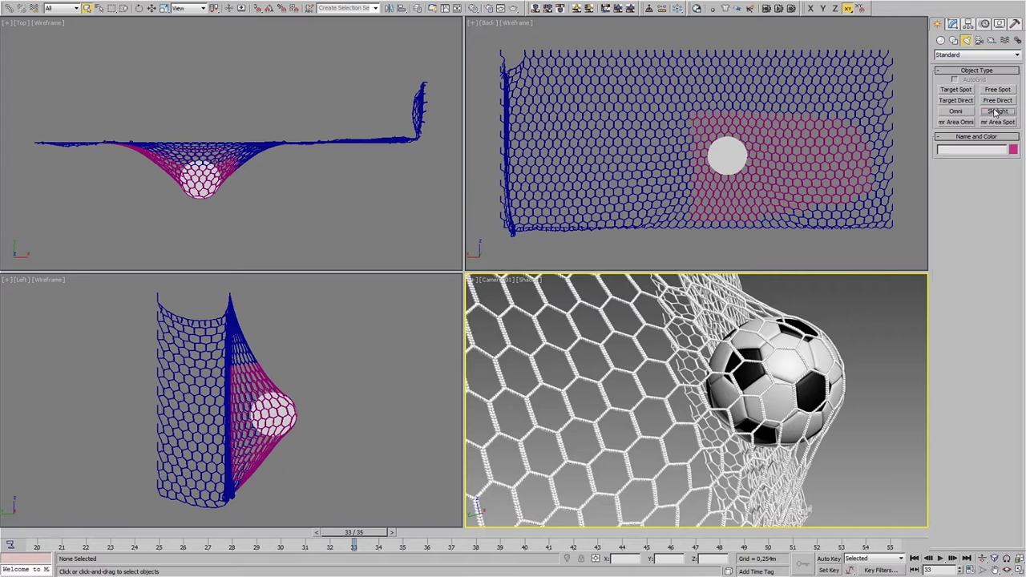
left_click(342, 225)
left_click(349, 229)
double_click(995, 178)
type("0,2")
- Set the Camera01 view to Realistic shading with Realistic Materials with Maps
left_click(528, 281)
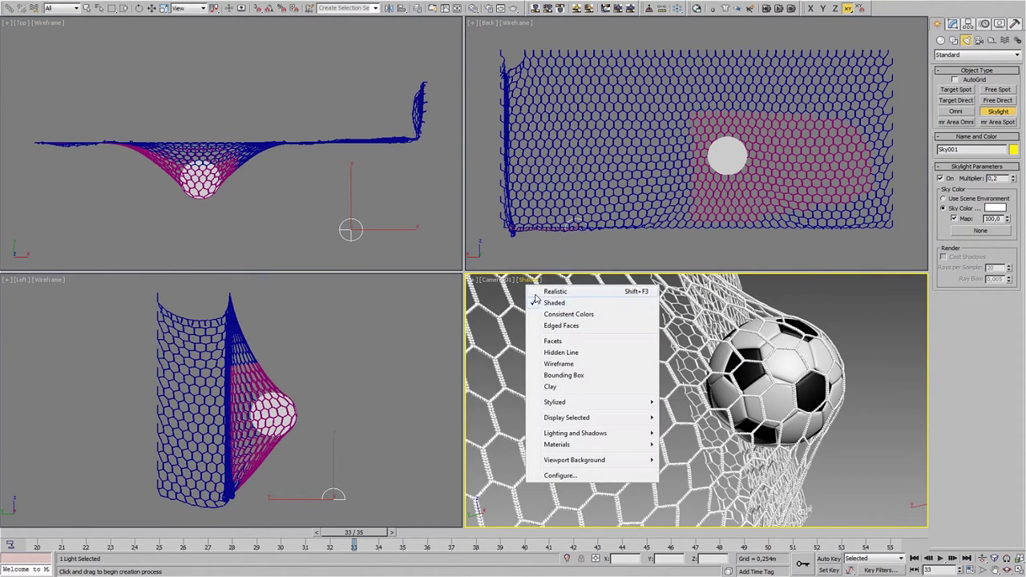
left_click(555, 291)
left_click(529, 280)
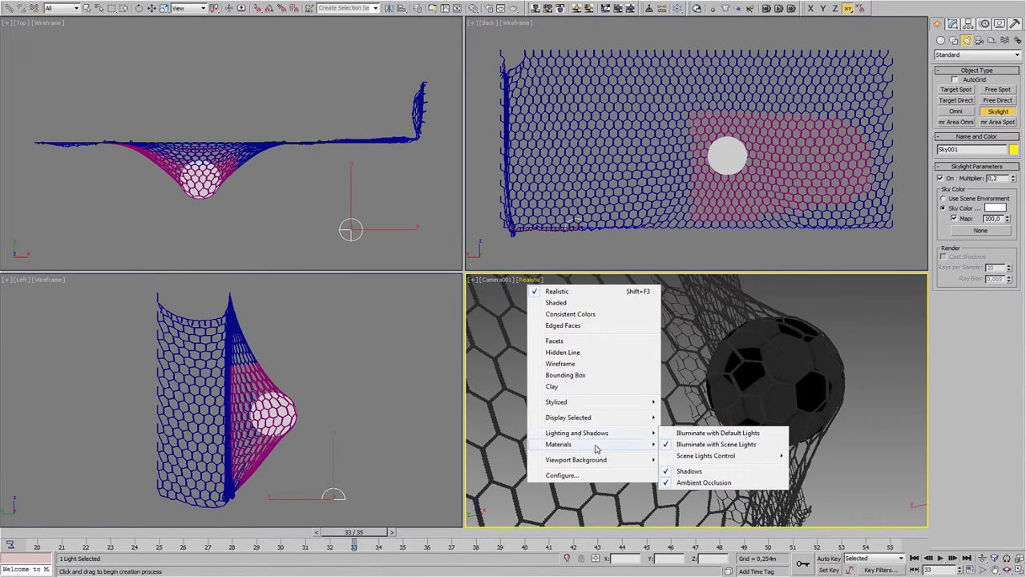
mouse_move(558, 444)
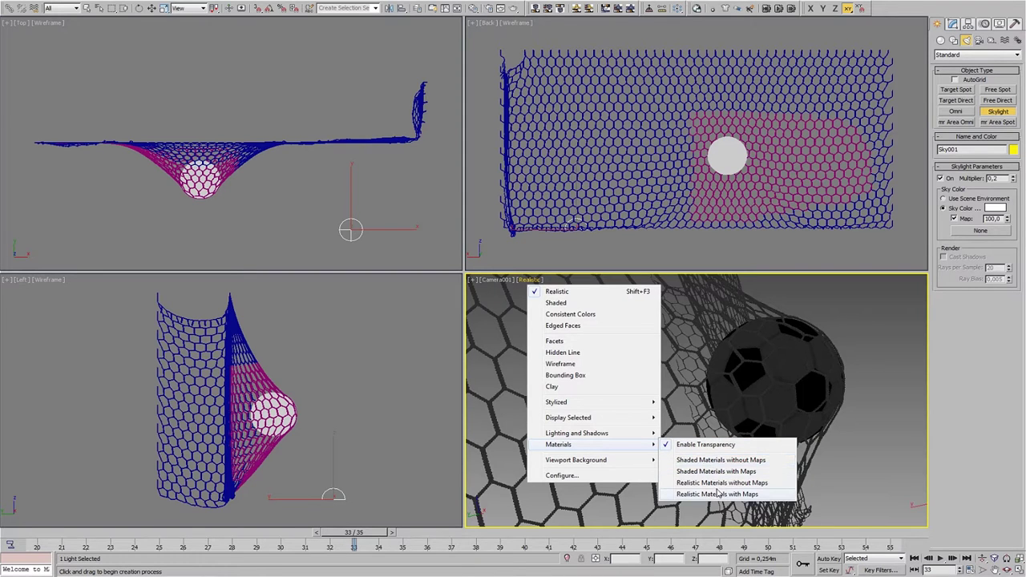
left_click(719, 495)
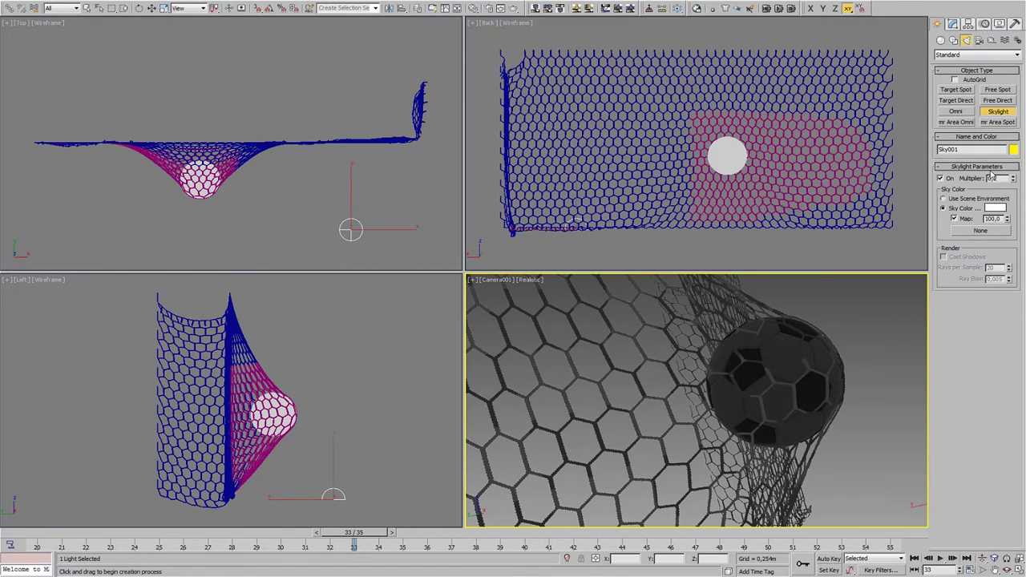
- Switch the light category from Standard to Photometric
left_click(980, 56)
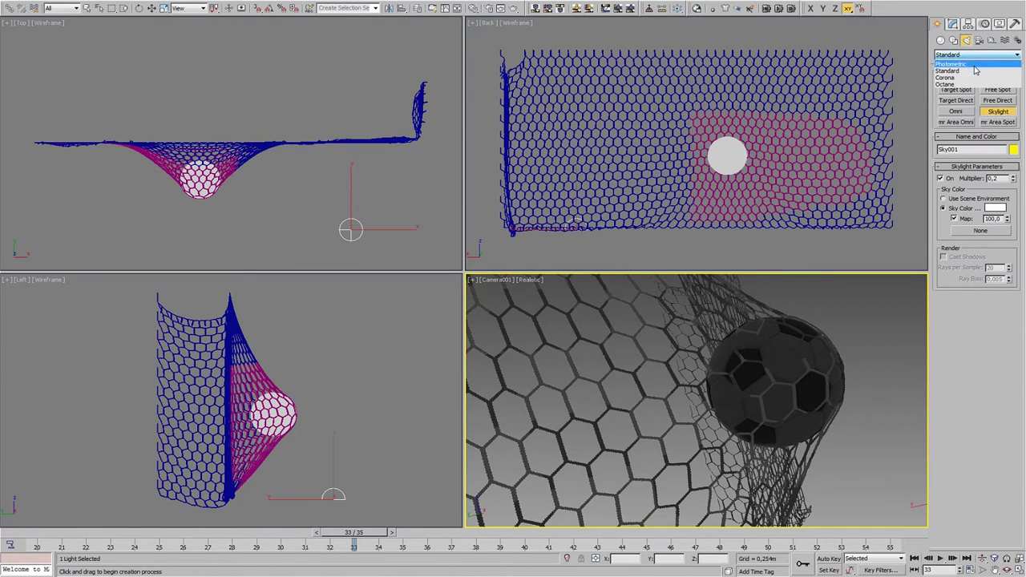
left_click(973, 73)
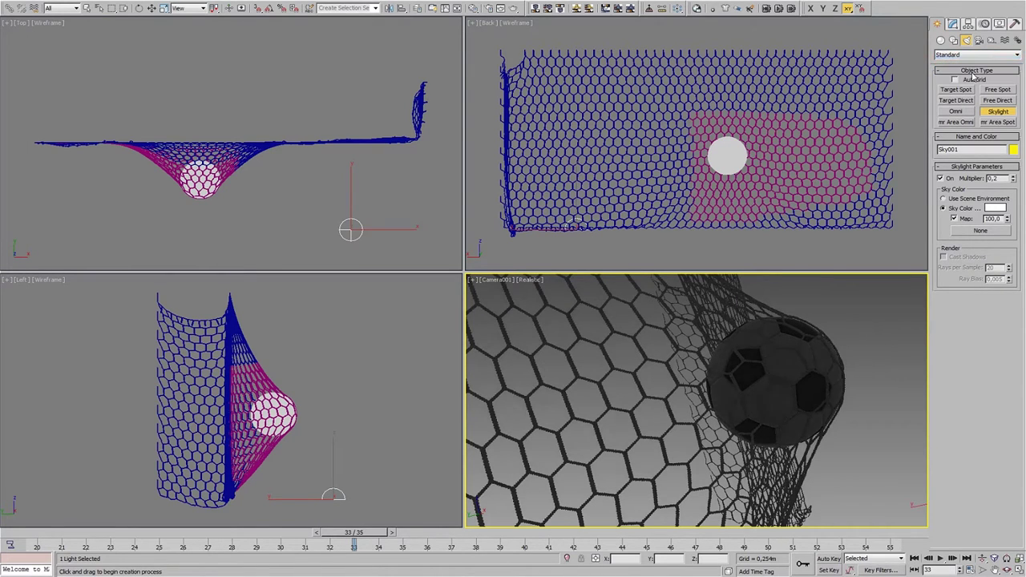
left_click(977, 56)
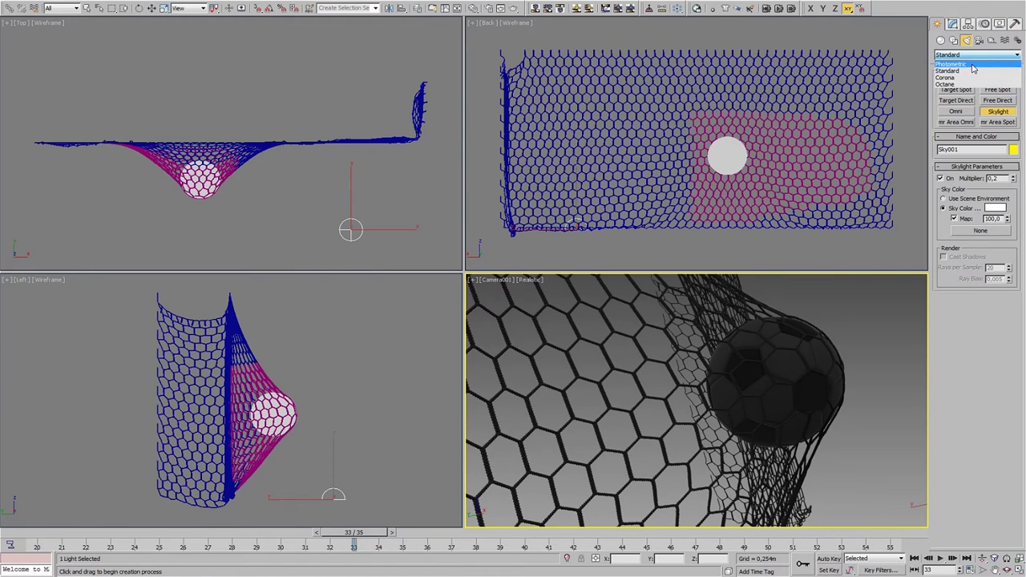
left_click(973, 69)
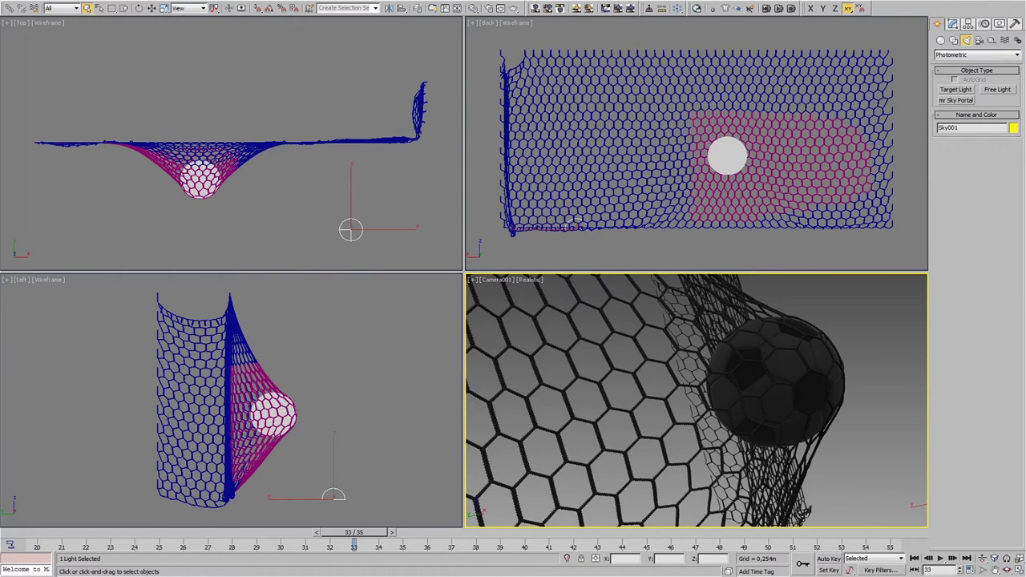
- Create a photometric Target Light aimed at the goal net
left_click(956, 90)
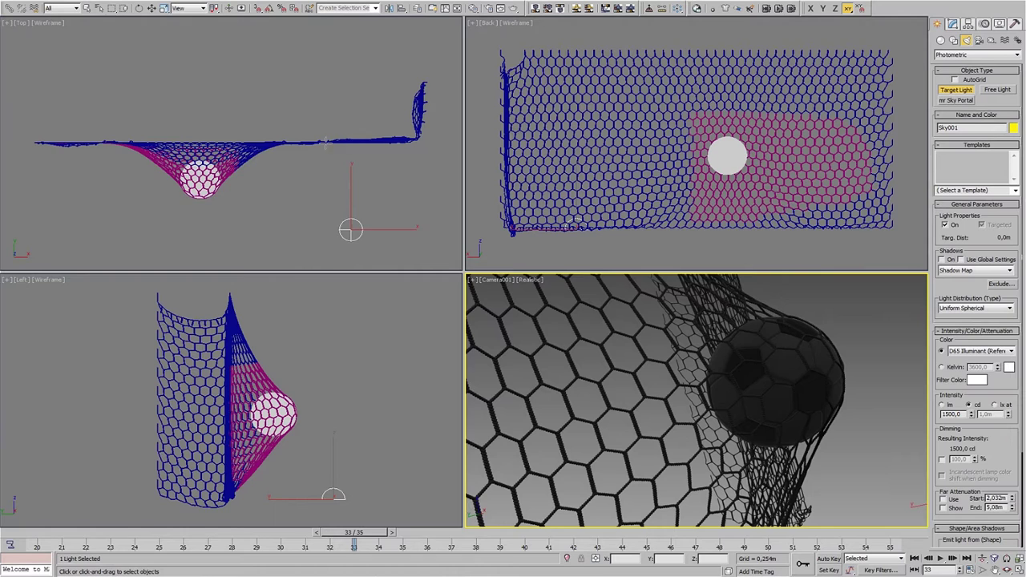
scroll(320, 132, "down", 2)
scroll(317, 129, "down", 2)
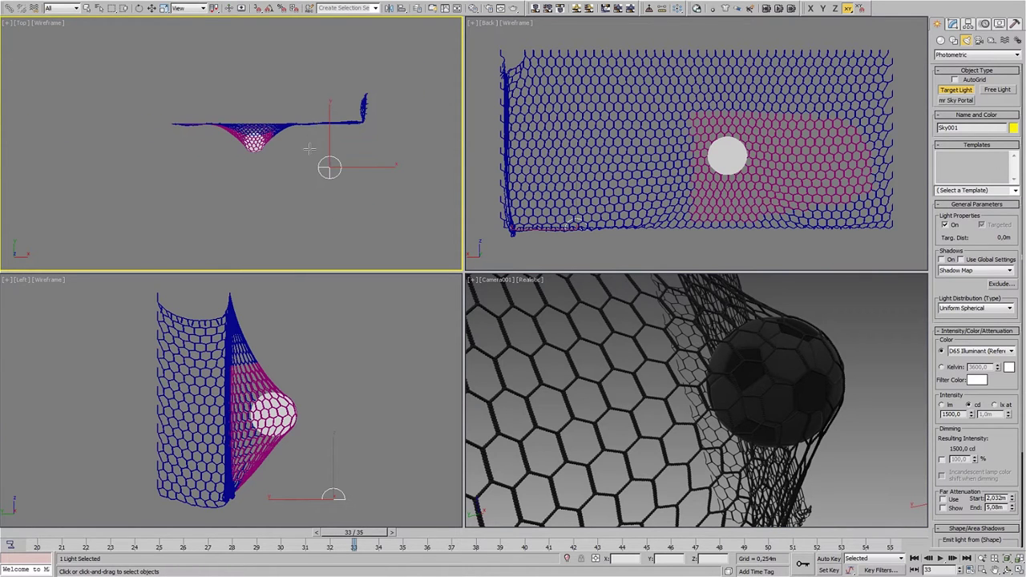
left_click_drag(374, 235, 259, 146)
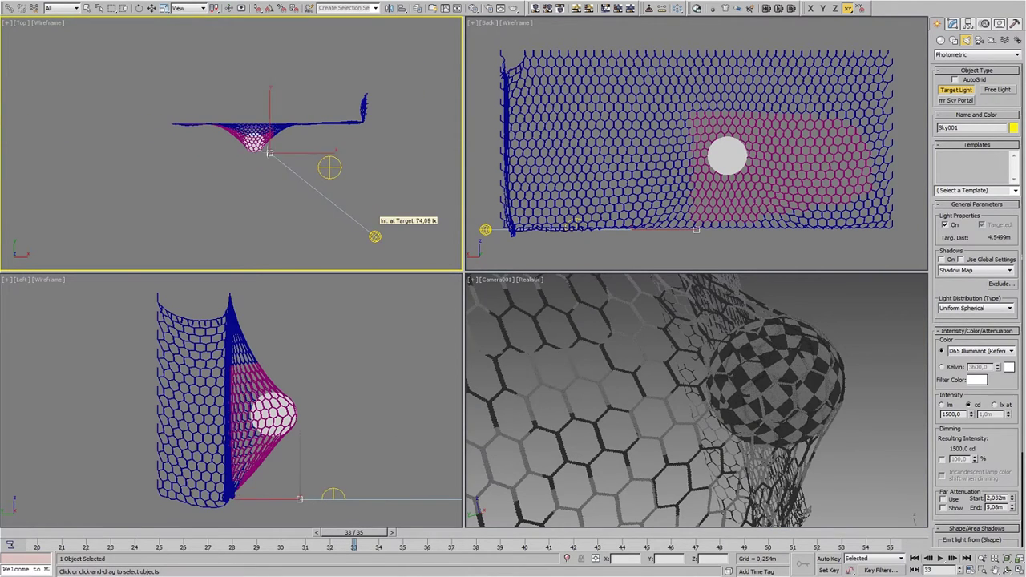
scroll(360, 394, "down", 4)
right_click(337, 378)
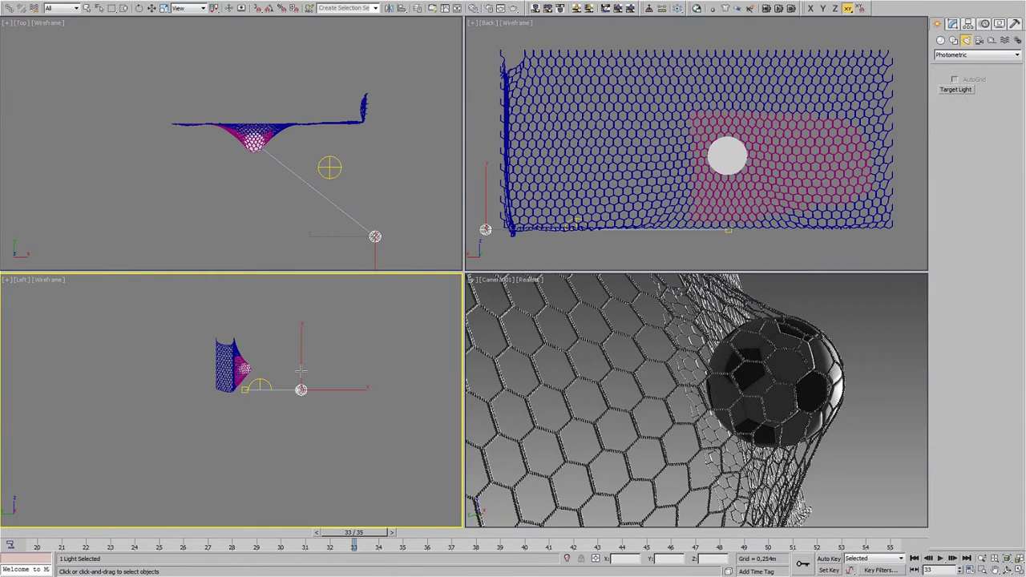
- Raise the light above the net and move its target onto the ball
right_click(332, 371)
left_click(343, 384)
left_click_drag(301, 390, 326, 322)
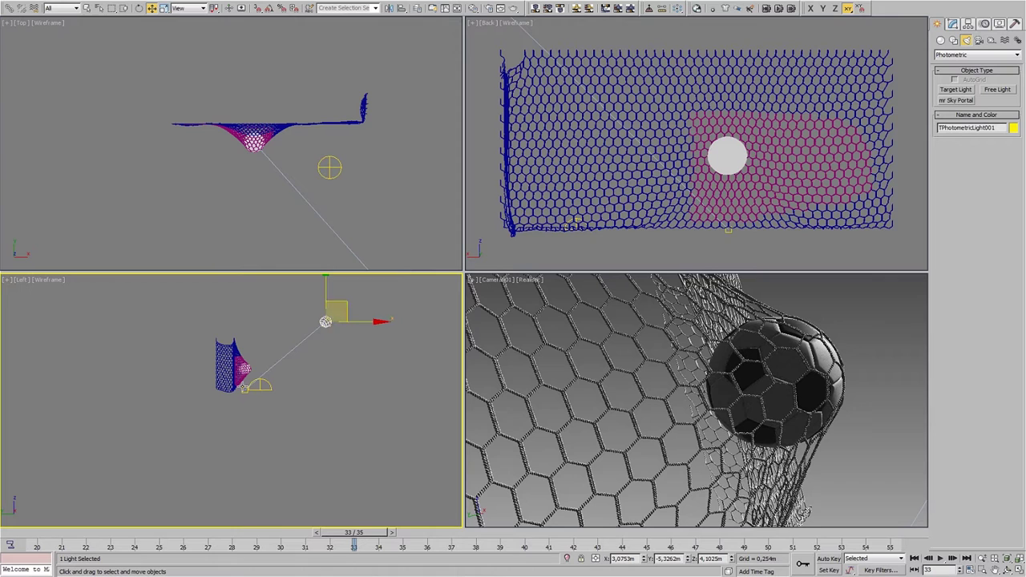
left_click_drag(244, 388, 240, 371)
- Reposition the light further out beside the net in the Left and Top views
left_click(326, 321)
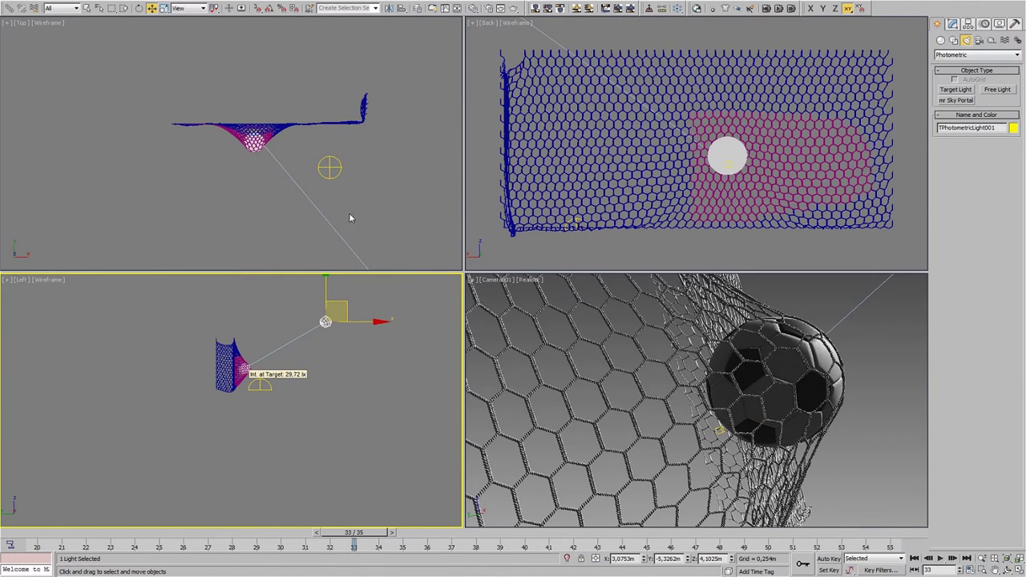
scroll(296, 176, "down", 1)
scroll(306, 186, "down", 3)
left_click_drag(306, 186, 310, 196)
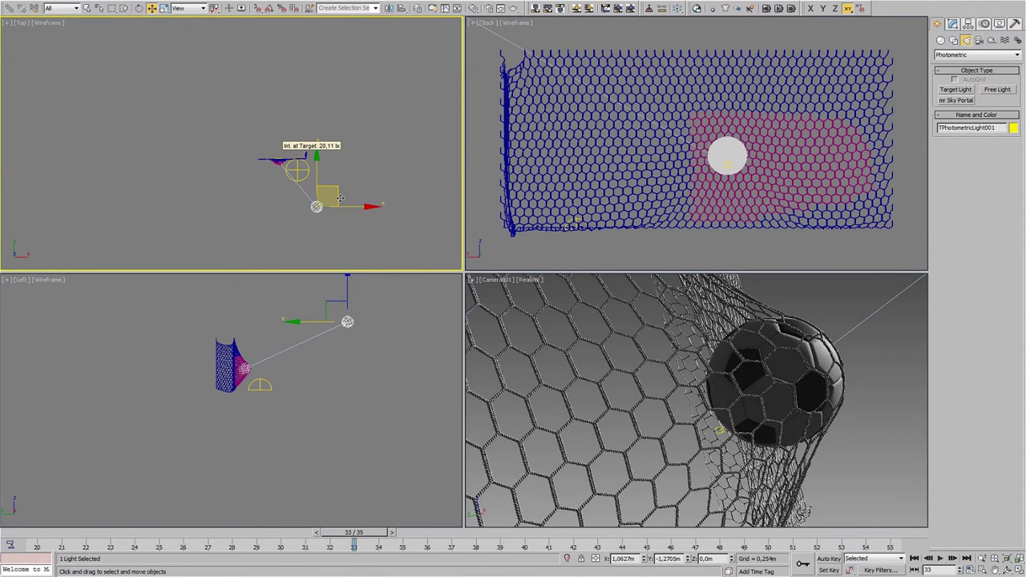
middle_click_drag(699, 142, 707, 157)
scroll(707, 156, "down", 5)
scroll(708, 157, "up", 2)
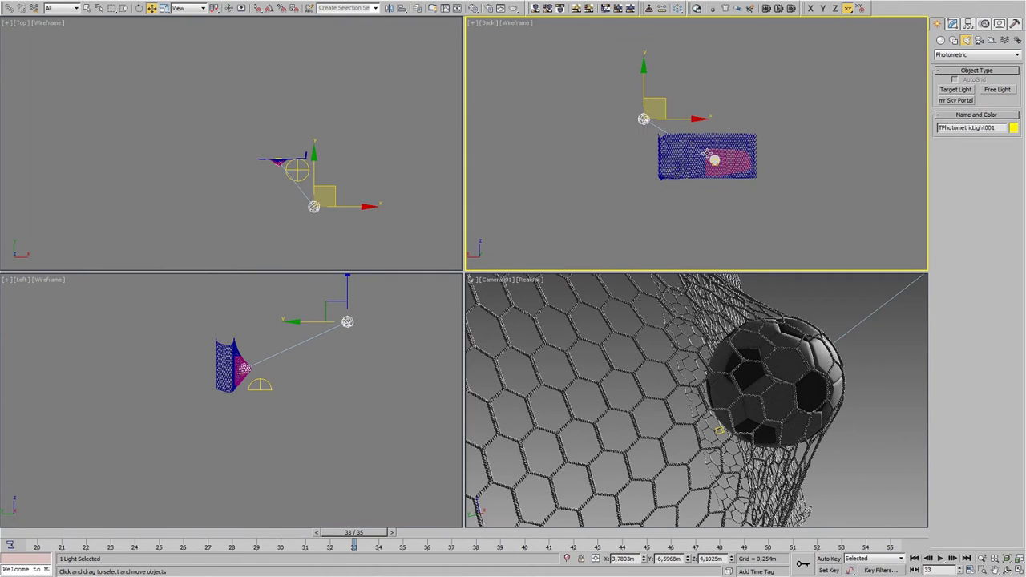
right_click(365, 175)
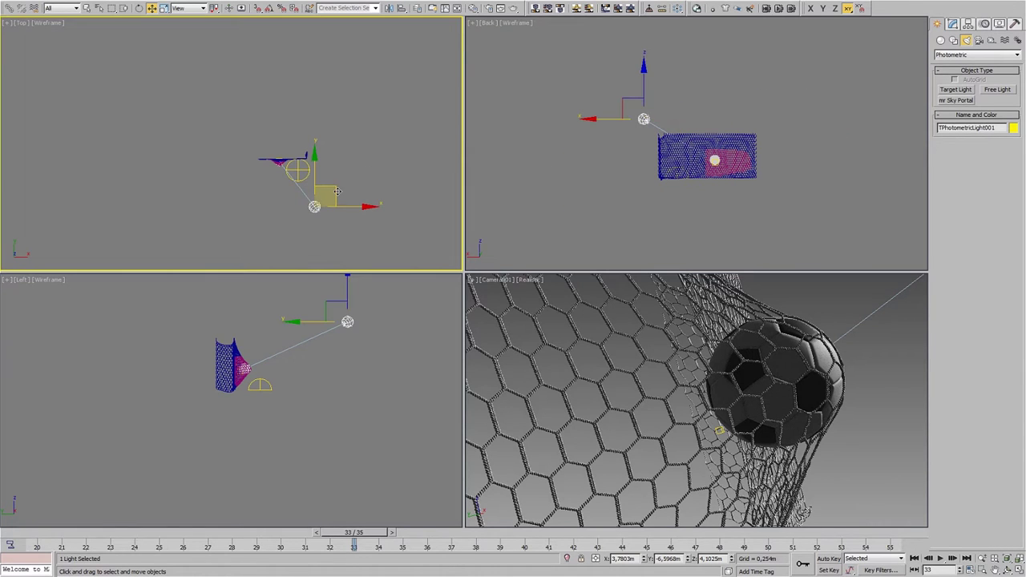
left_click_drag(336, 191, 341, 188)
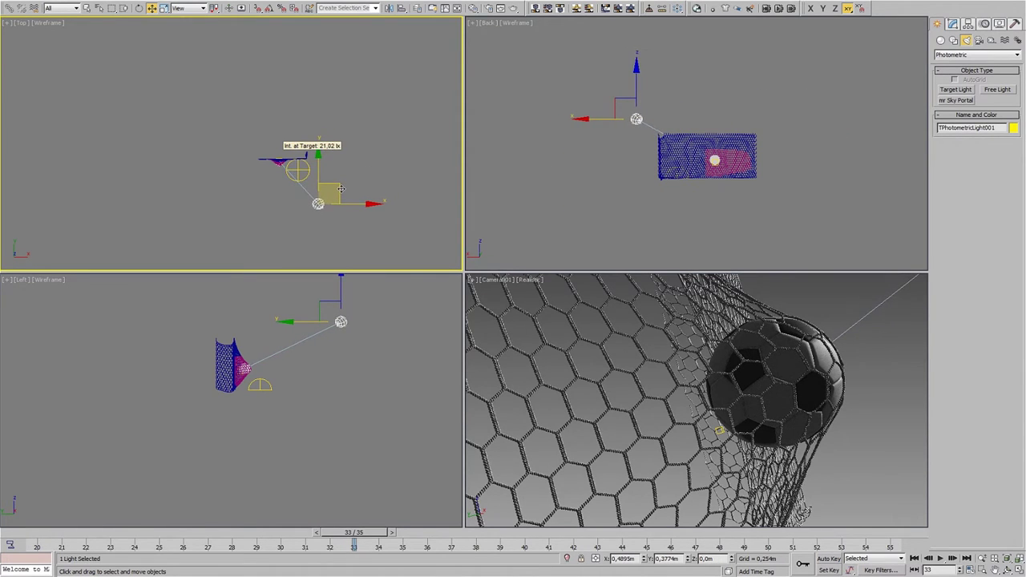
- Make the light emit from a Disc of radius 0,9136m and Shift-drag a clone in Top view
left_click(952, 24)
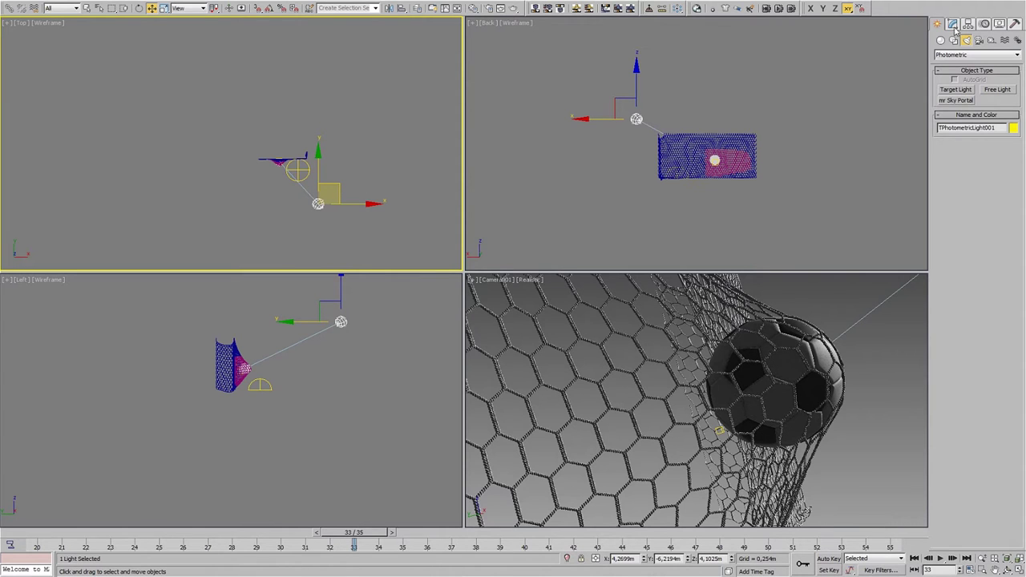
right_click(894, 350)
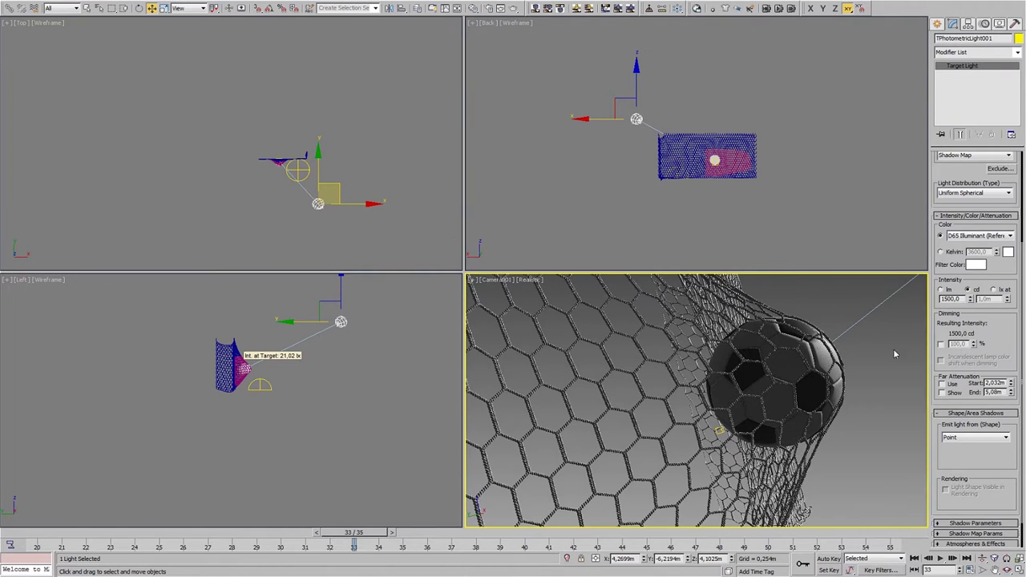
left_click(975, 437)
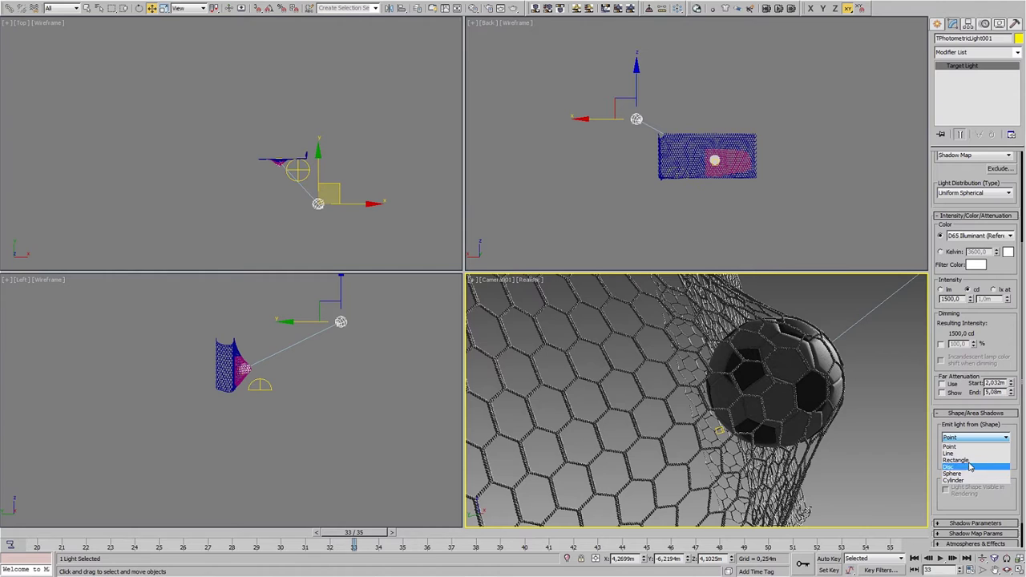
left_click(966, 466)
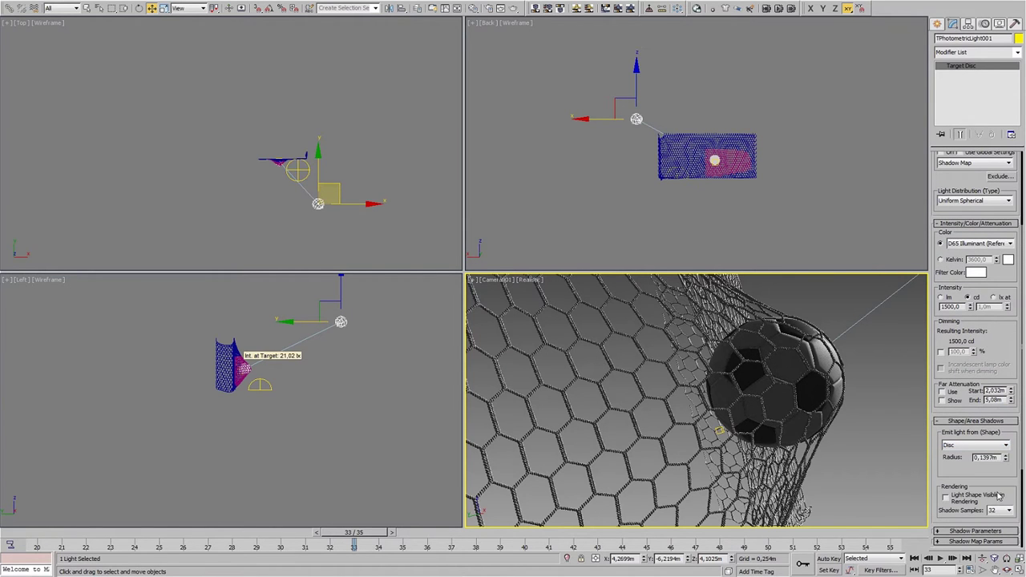
left_click(1007, 454)
left_click_drag(1007, 457, 1009, 169)
left_click(348, 188)
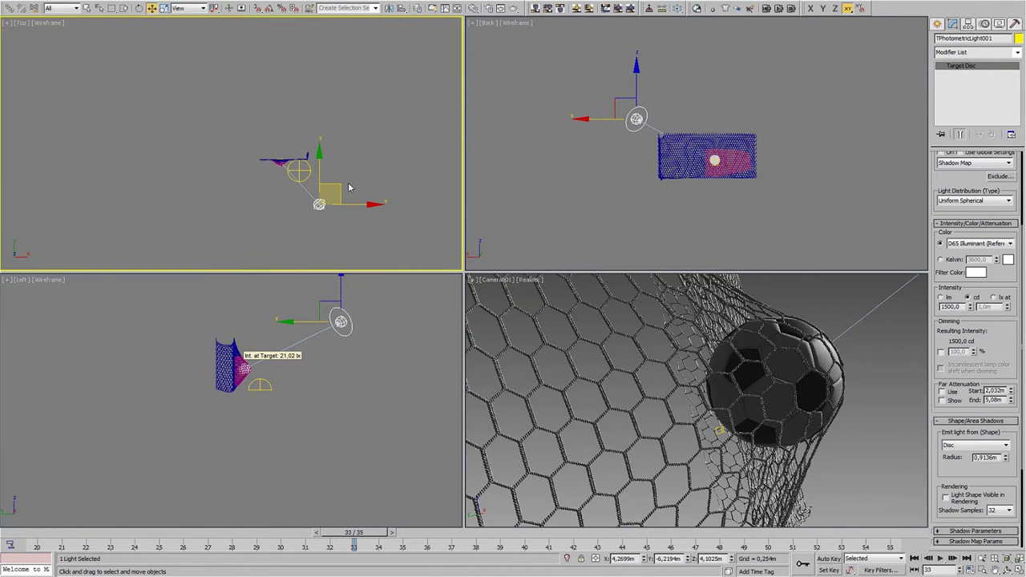
left_click_drag(341, 186, 256, 88, "shift")
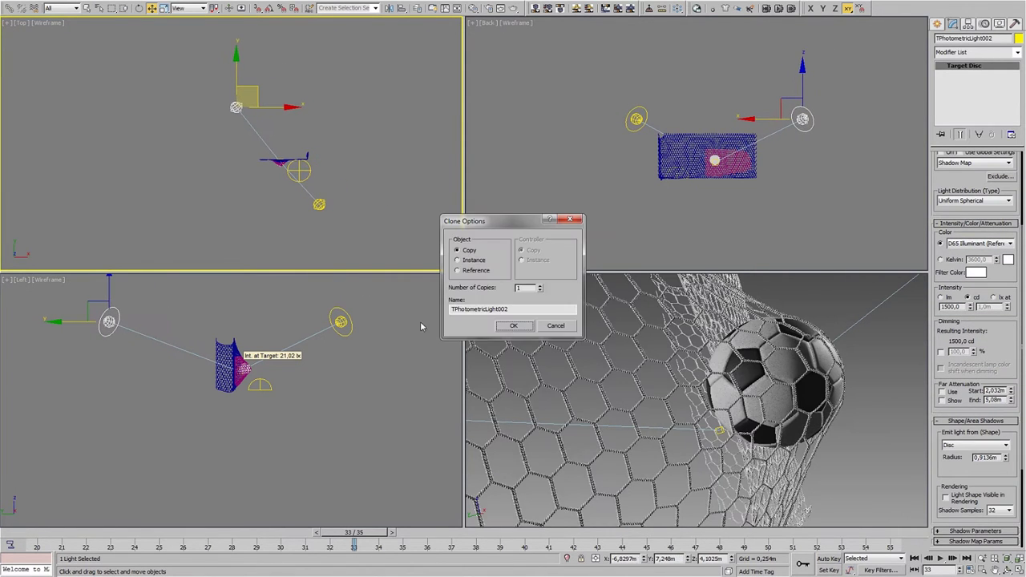
- Accept the clone as an independent Copy and raise it upward
left_click(513, 325)
middle_click_drag(127, 311, 125, 337)
left_click_drag(125, 337, 133, 255)
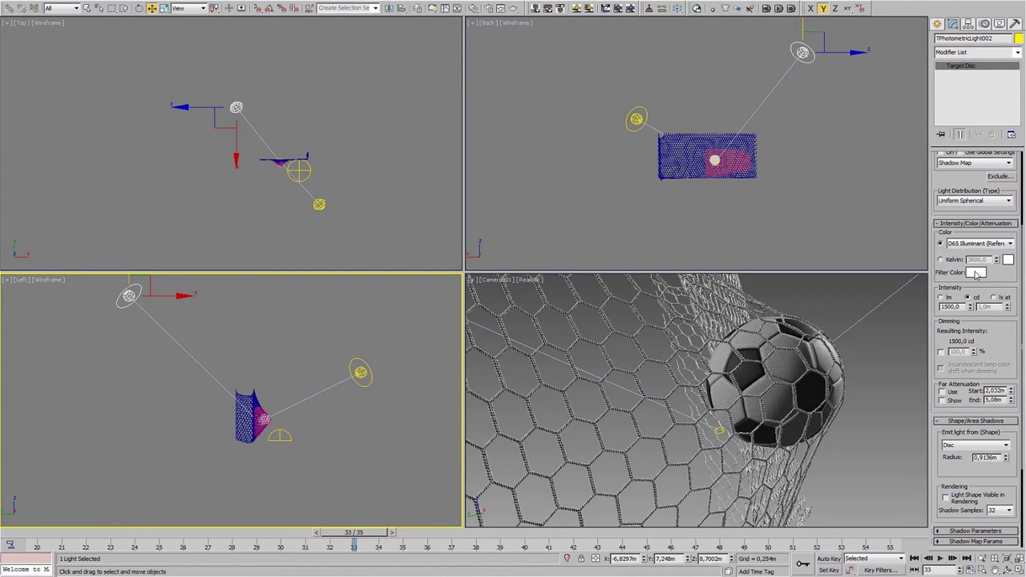
- Give the copied light a blue filter colour and a 1,4344m disc radius
left_click(977, 274)
left_click(383, 75)
left_click_drag(368, 85, 391, 85)
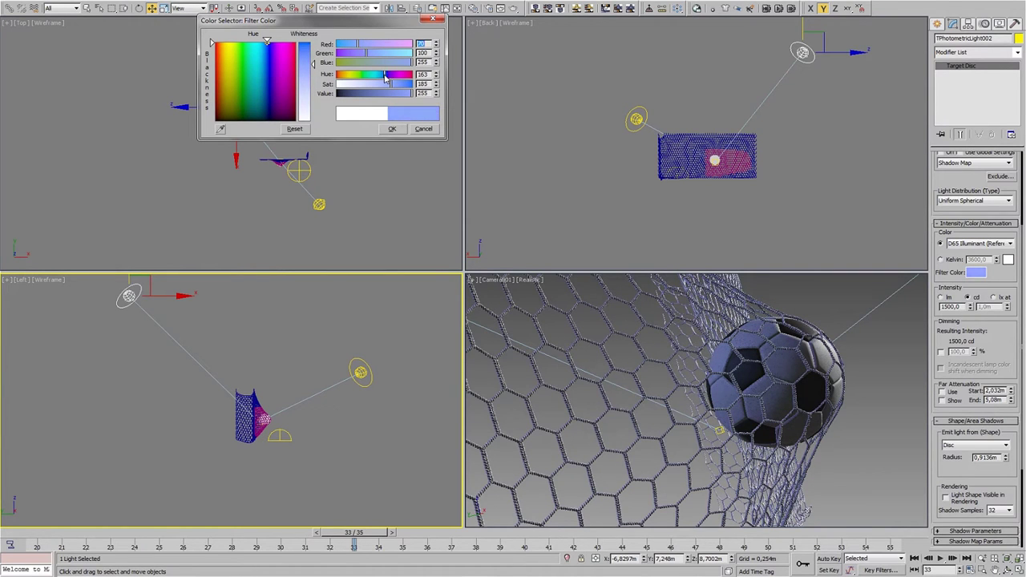
left_click_drag(395, 92, 388, 87)
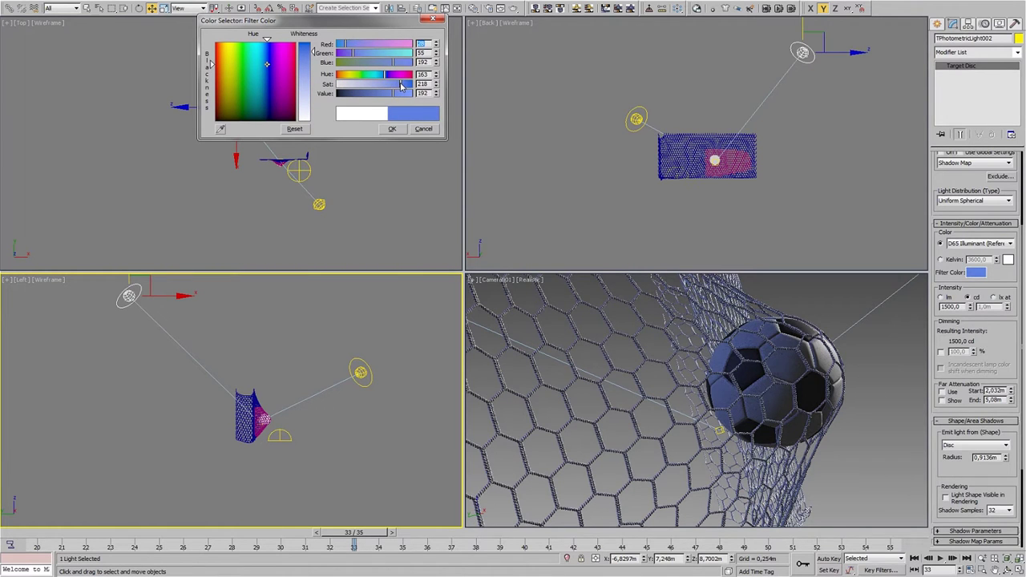
left_click(394, 129)
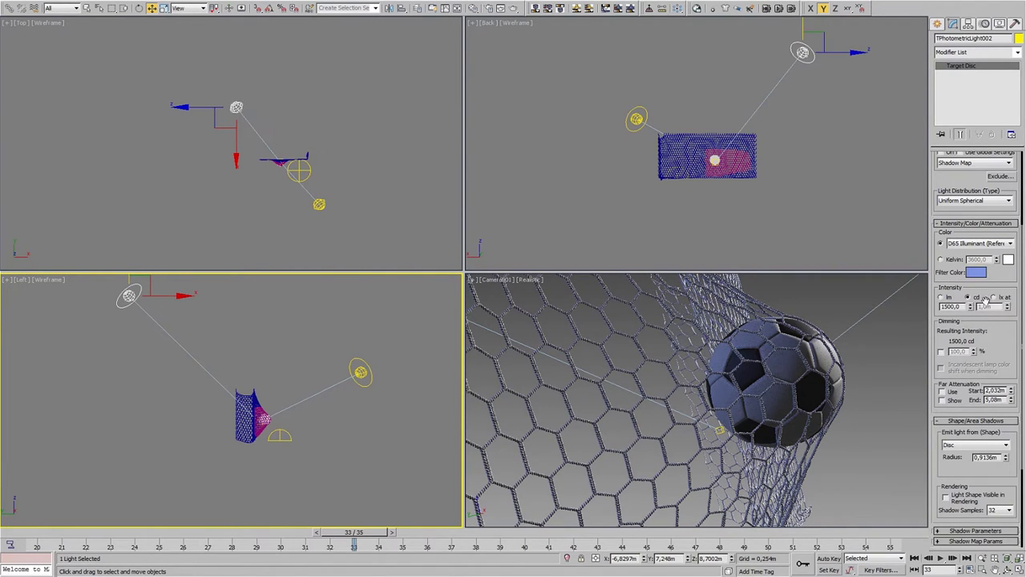
left_click_drag(1007, 458, 1001, 431)
- Position the blue light high above the net's other side, then deselect it
left_click(256, 99)
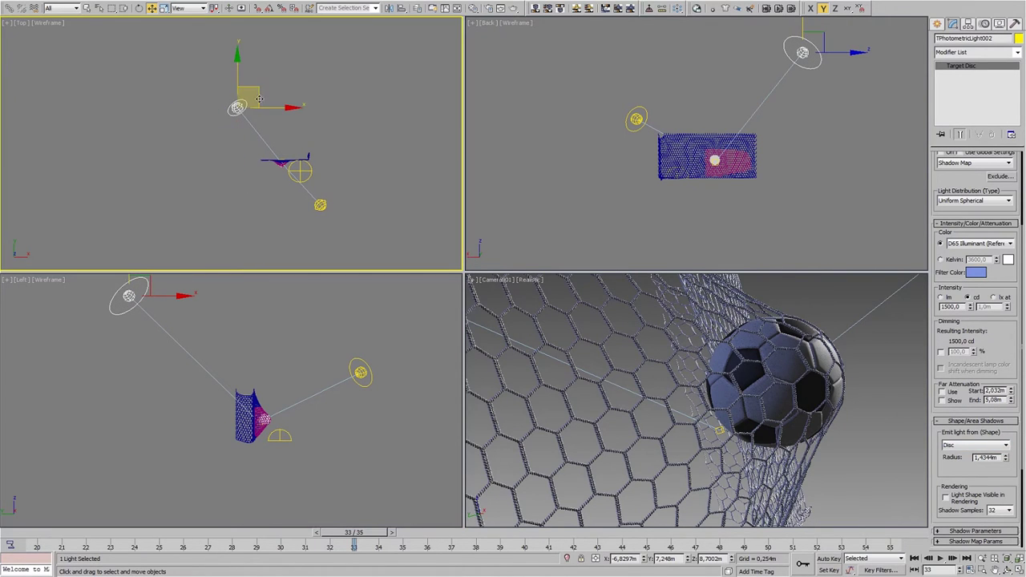
left_click_drag(256, 99, 264, 114)
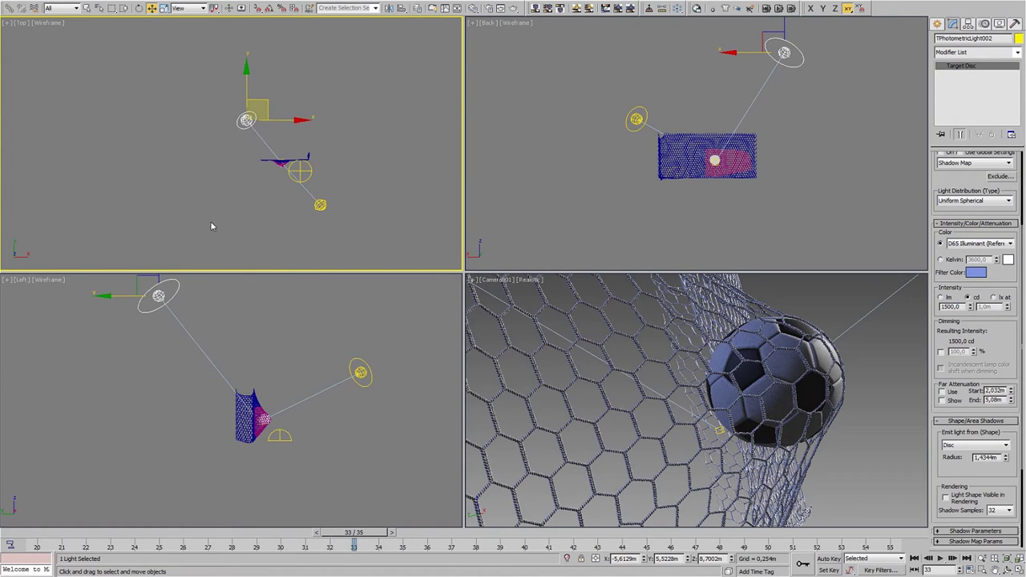
middle_click_drag(169, 328, 171, 354)
mouse_move(182, 302)
left_mouse_down()
mouse_move(175, 292)
mouse_move(164, 304)
left_mouse_up()
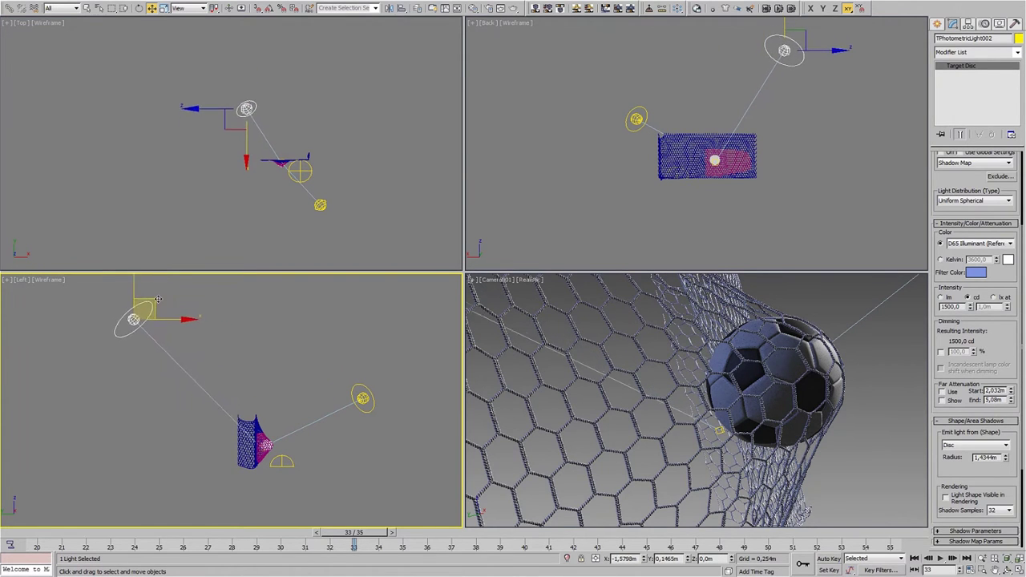
right_click(222, 238)
left_click_drag(265, 108, 263, 117)
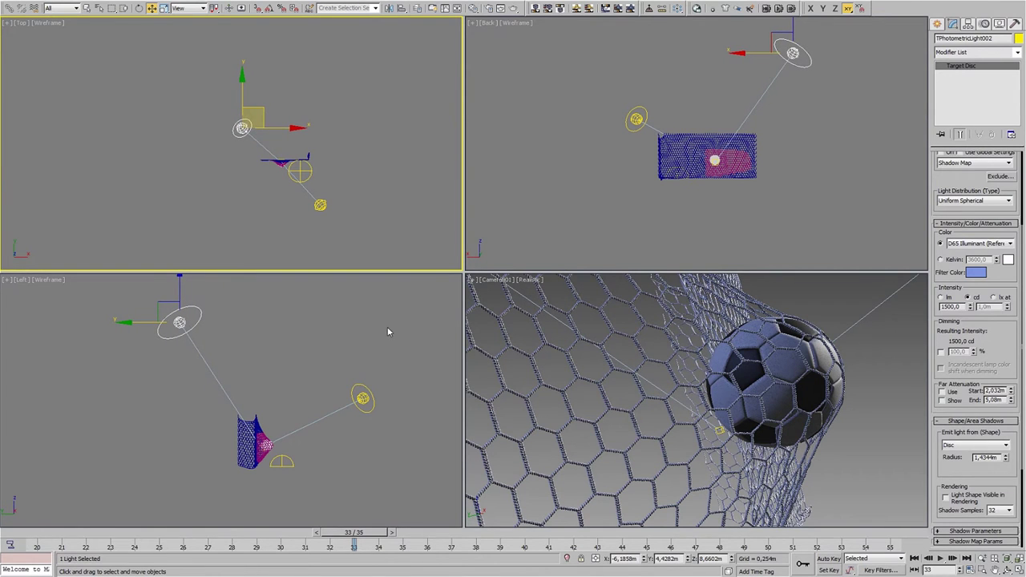
right_click(799, 299)
left_click(727, 328)
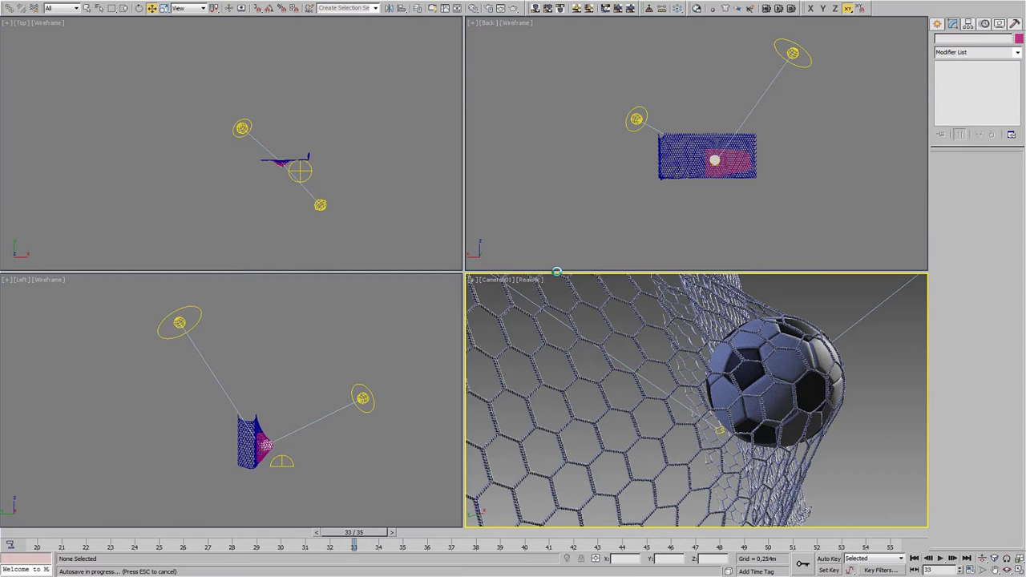
- In an empty Material Editor slot, create a Bitmap map loading studio008.hdr
left_click(473, 8)
left_click(102, 126)
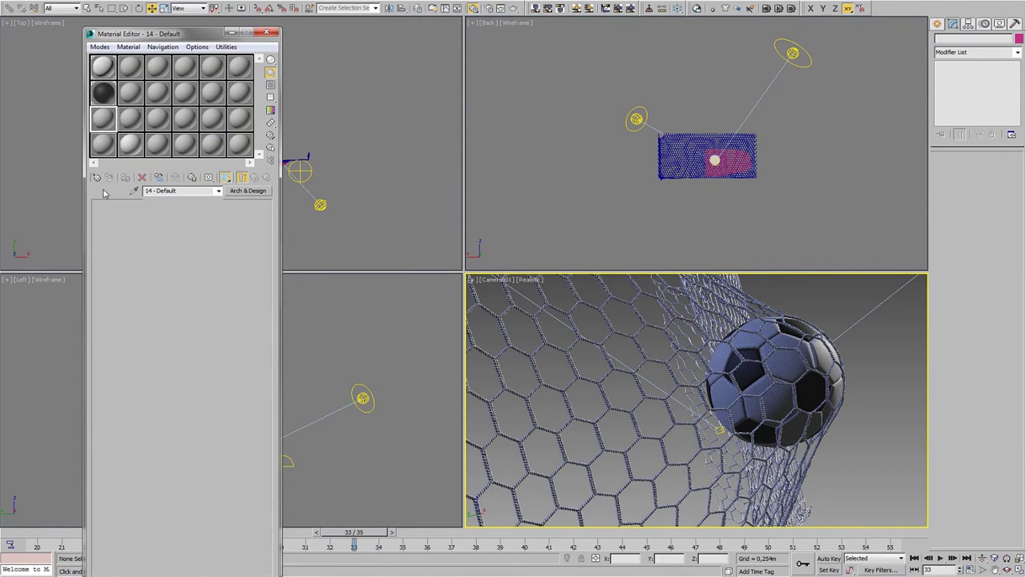
left_click(248, 191)
left_click(391, 134)
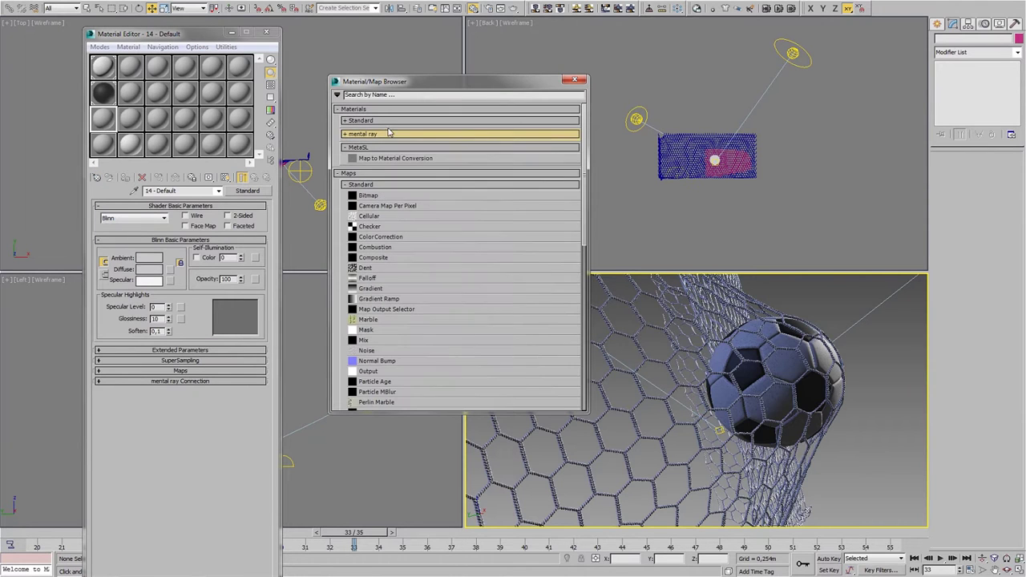
left_click(388, 121)
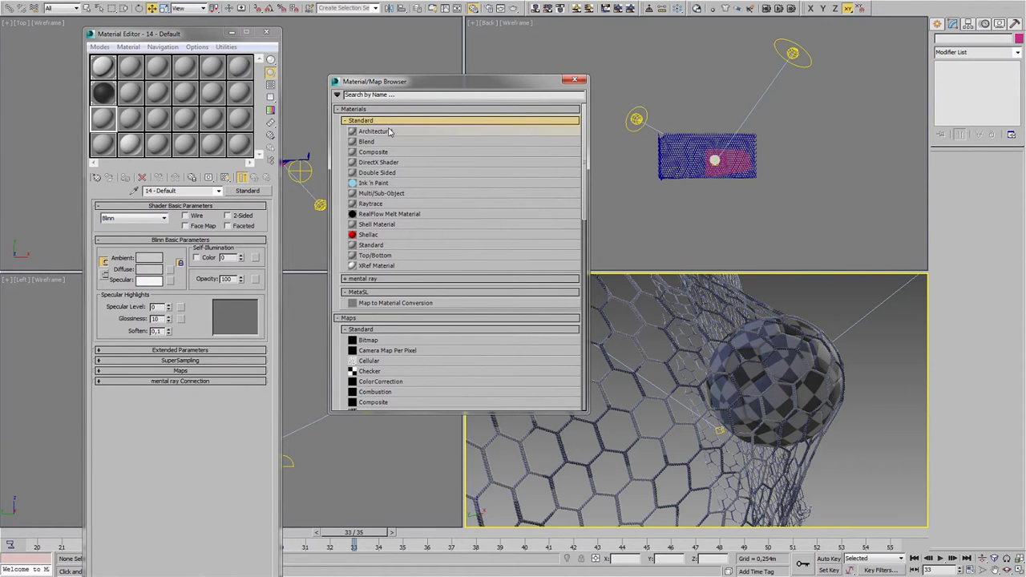
left_click(388, 120)
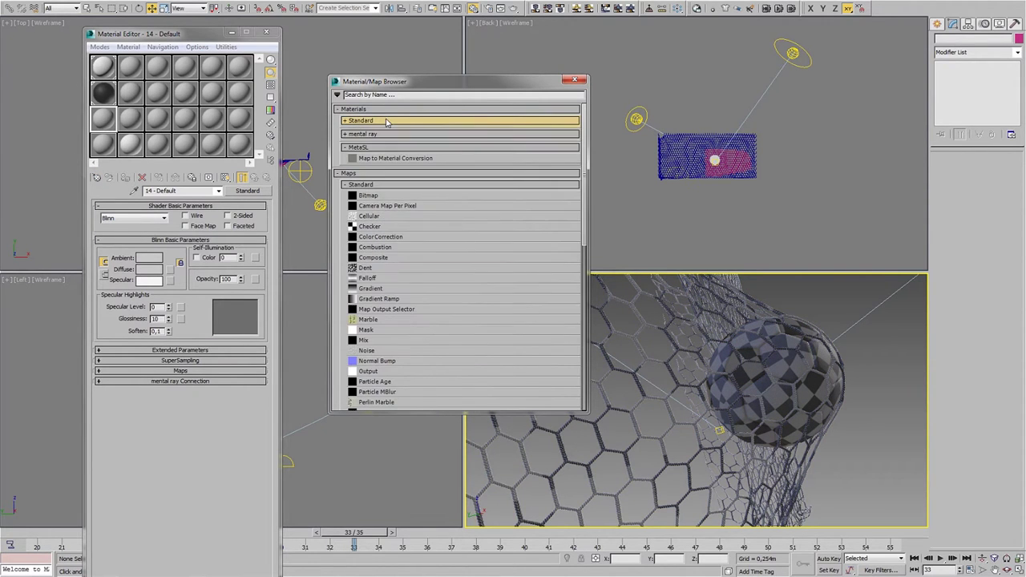
left_click(367, 197)
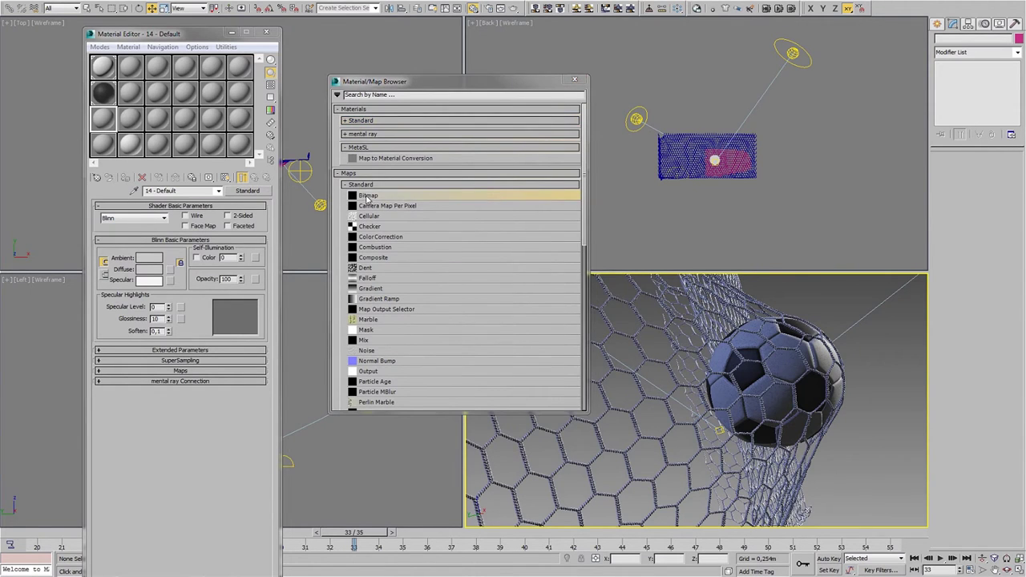
double_click(368, 197)
left_click(507, 66)
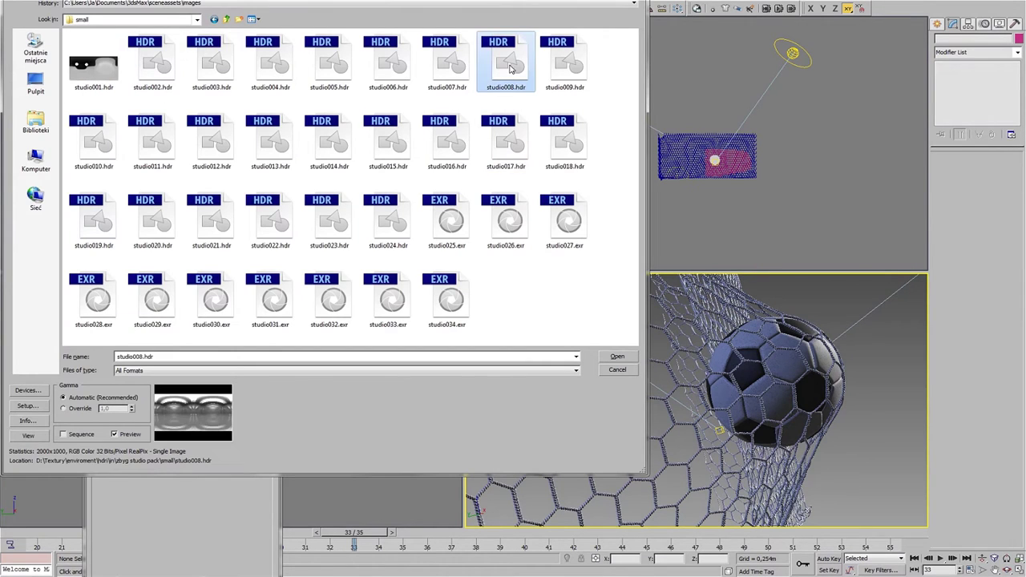
left_click(615, 356)
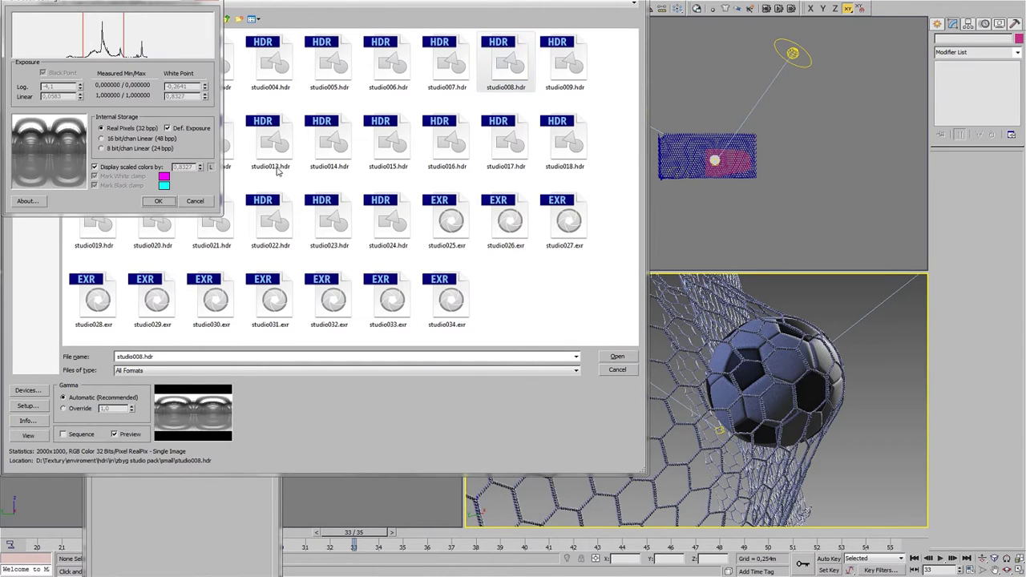
left_click(167, 201)
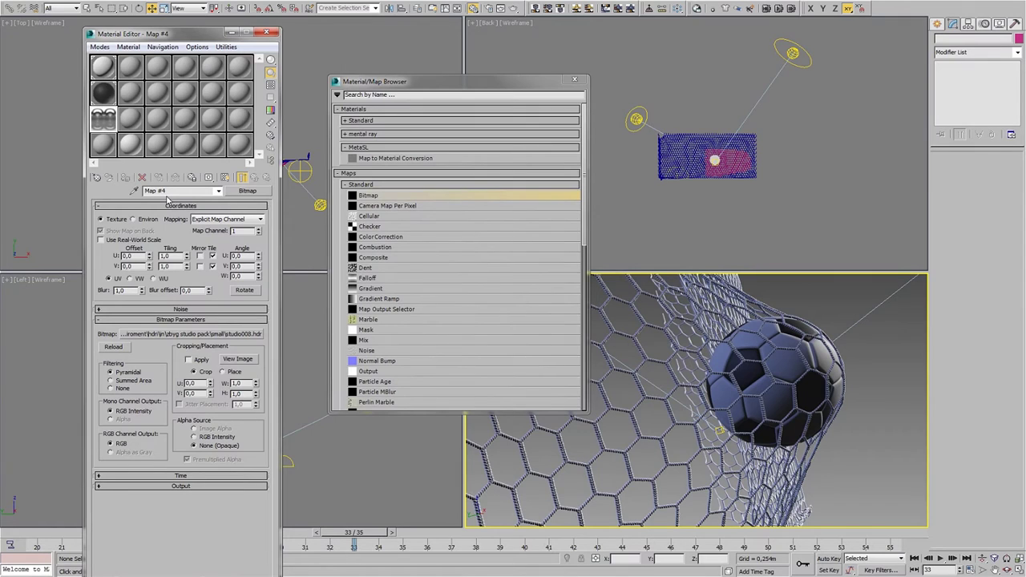
- Set the bitmap to Environ with Spherical Environment mapping and close the map browser
left_click(147, 219)
left_click(213, 219)
left_click(215, 229)
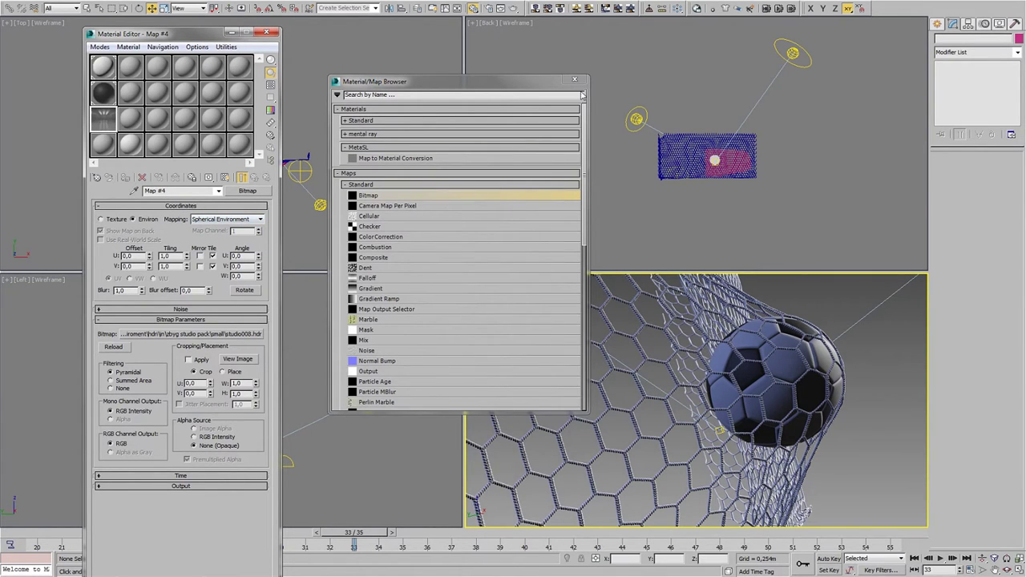
left_click(576, 80)
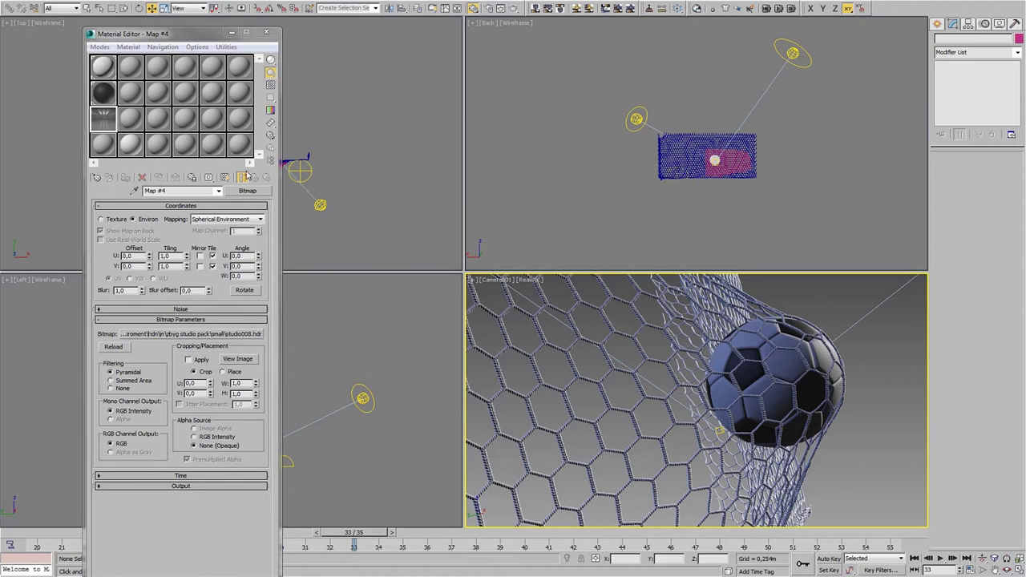
left_click(353, 0)
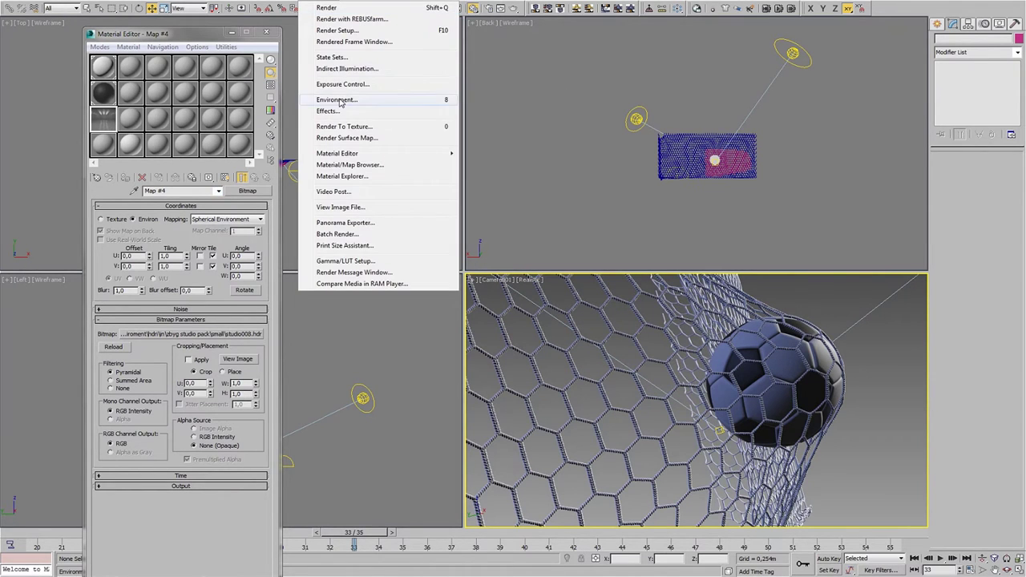
- Assign Map #4 as the Environment Map in Environment and Effects
left_click(337, 99)
left_click_drag(401, 54, 405, 49)
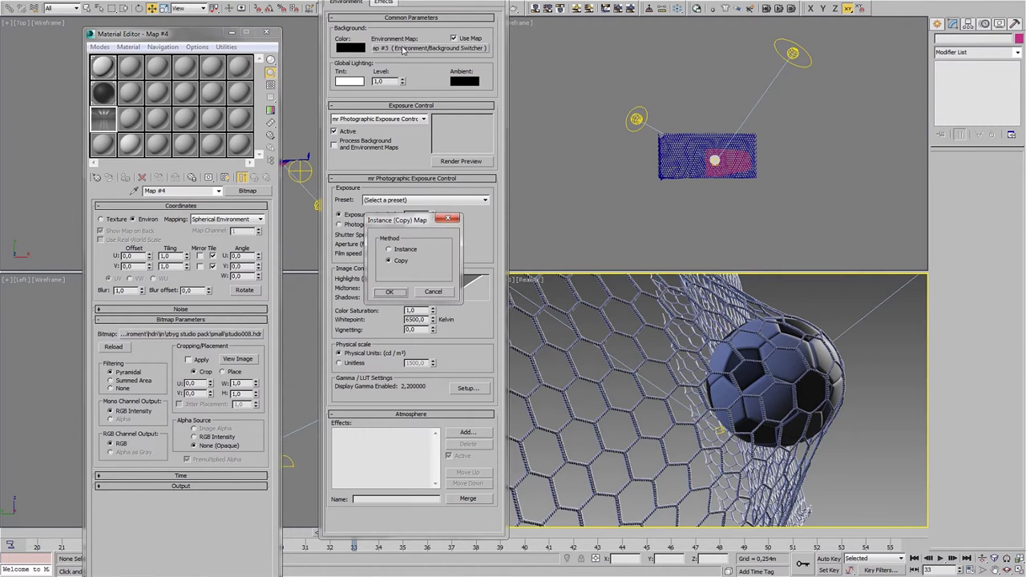
left_click(396, 292)
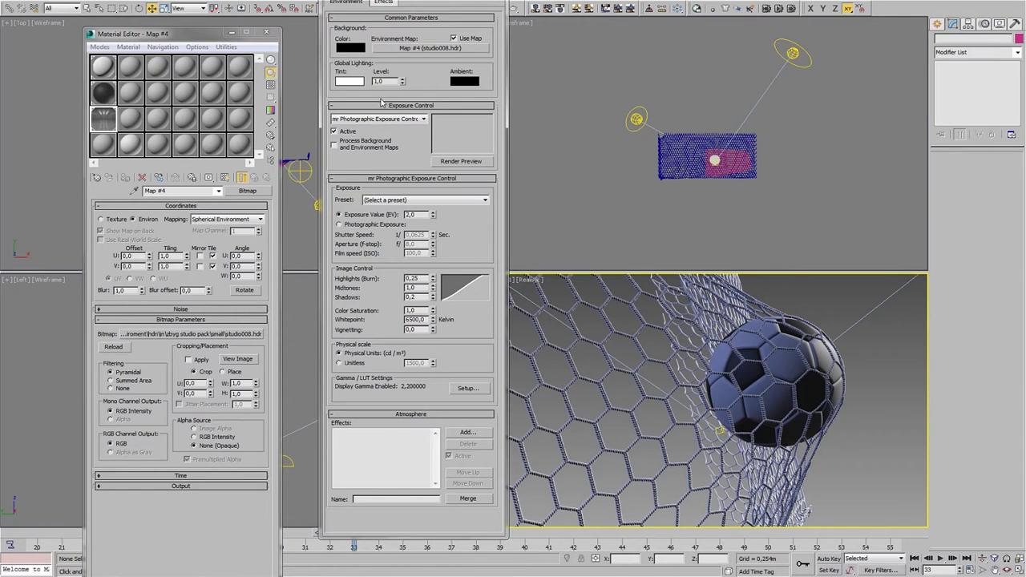
left_click_drag(413, 1, 420, 1)
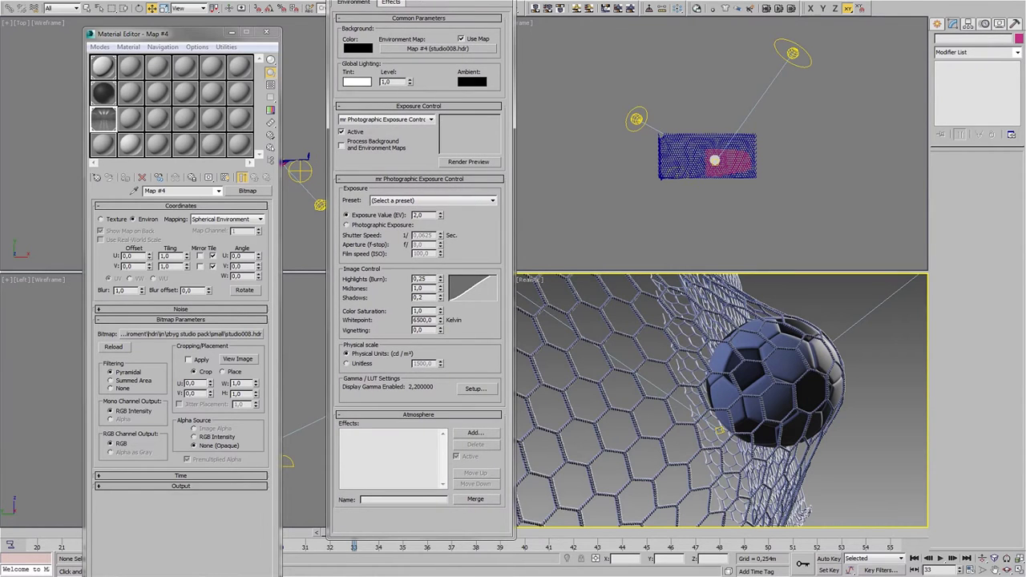
left_click(507, 1)
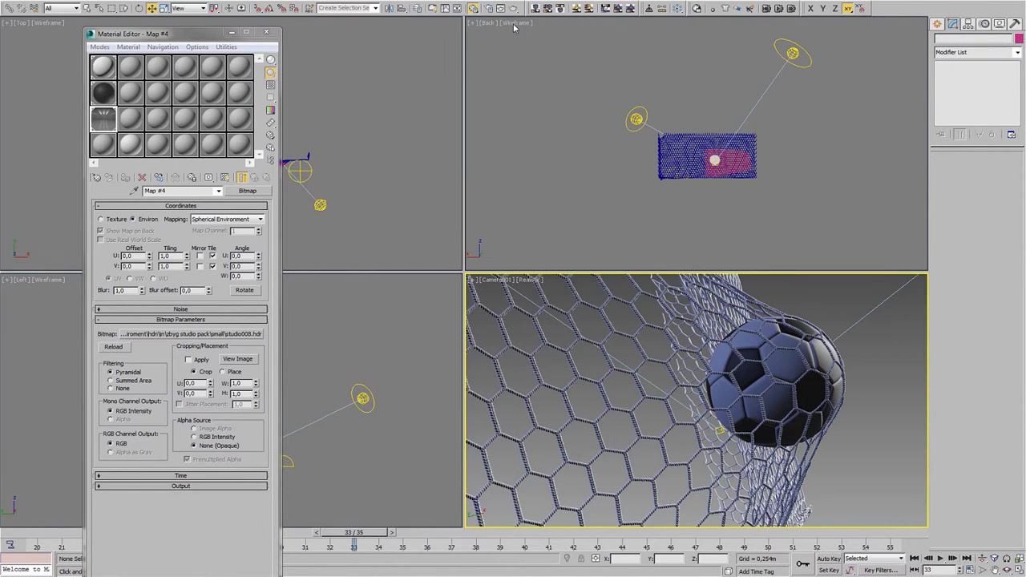
- Show the environment as the maximised camera view's background and set Offset U to 0,58
right_click(522, 295)
left_click(540, 295)
left_click(535, 284)
mouse_move(581, 460)
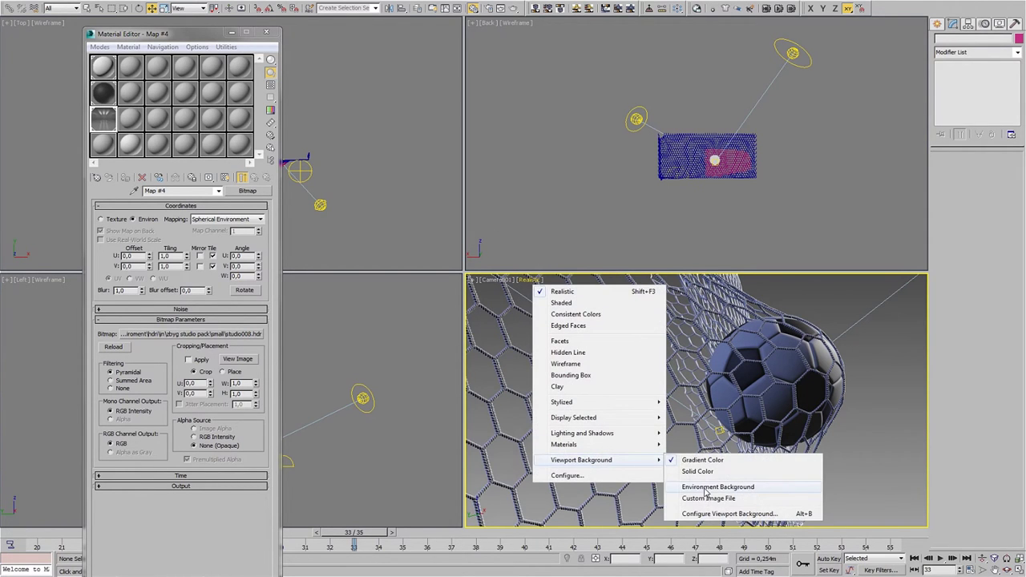
left_click(707, 489)
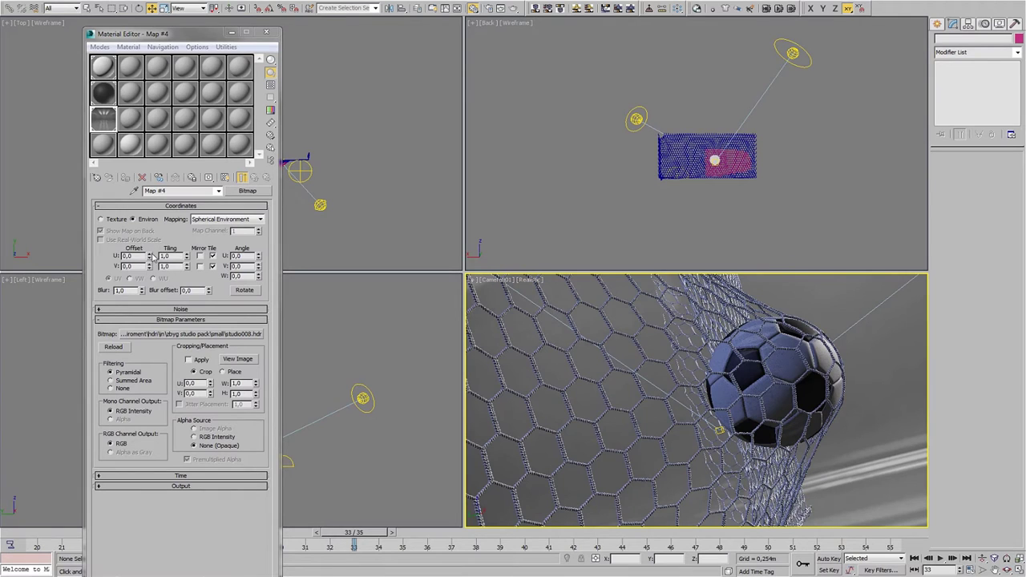
left_click(1015, 570)
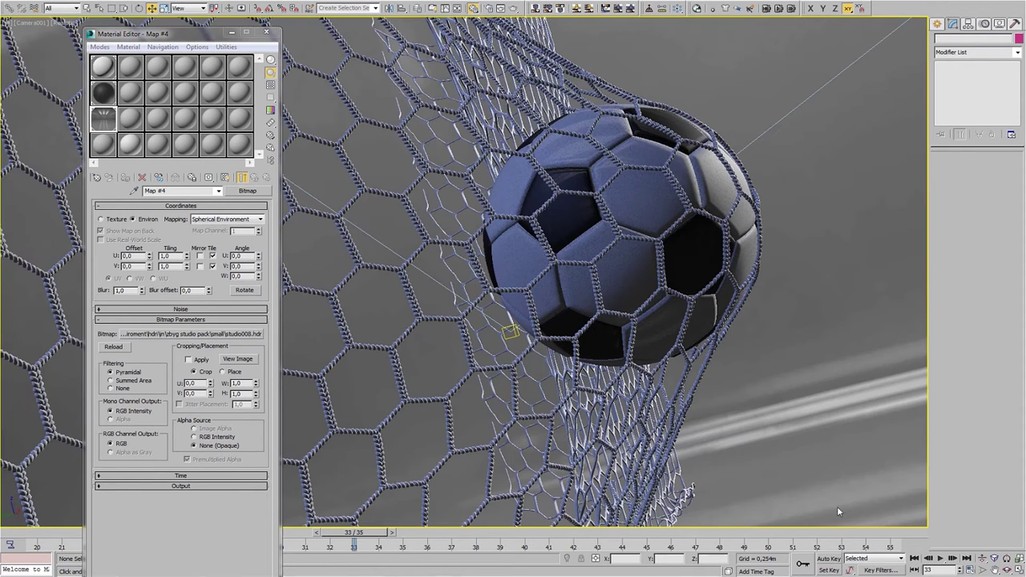
mouse_move(149, 255)
left_mouse_down()
mouse_move(149, 225)
mouse_move(151, 246)
left_mouse_up()
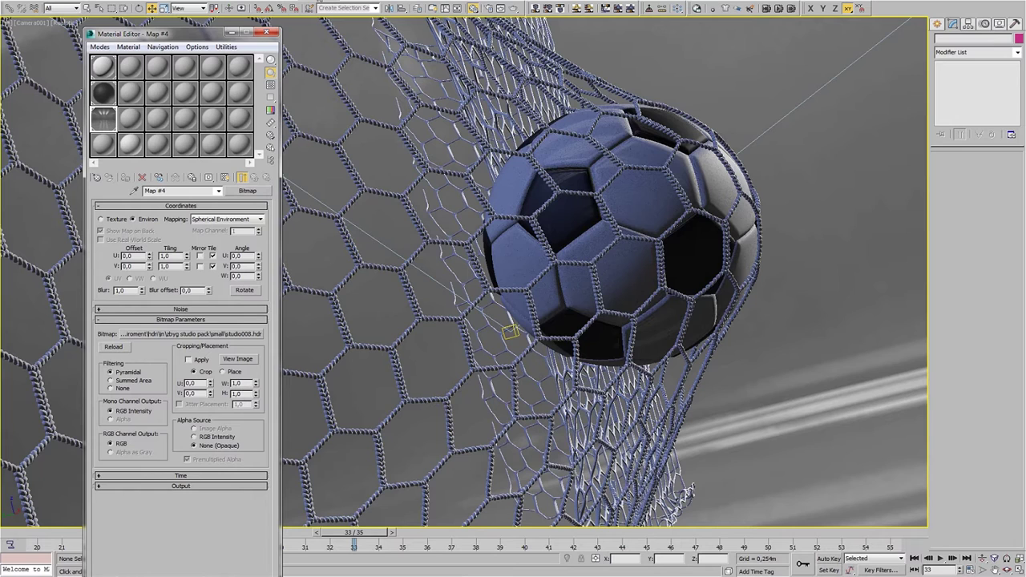
- Replace the HDR Map #4 with an Environment/Background Switcher, putting studio008.hdr into Environment/Reflections
left_click(247, 191)
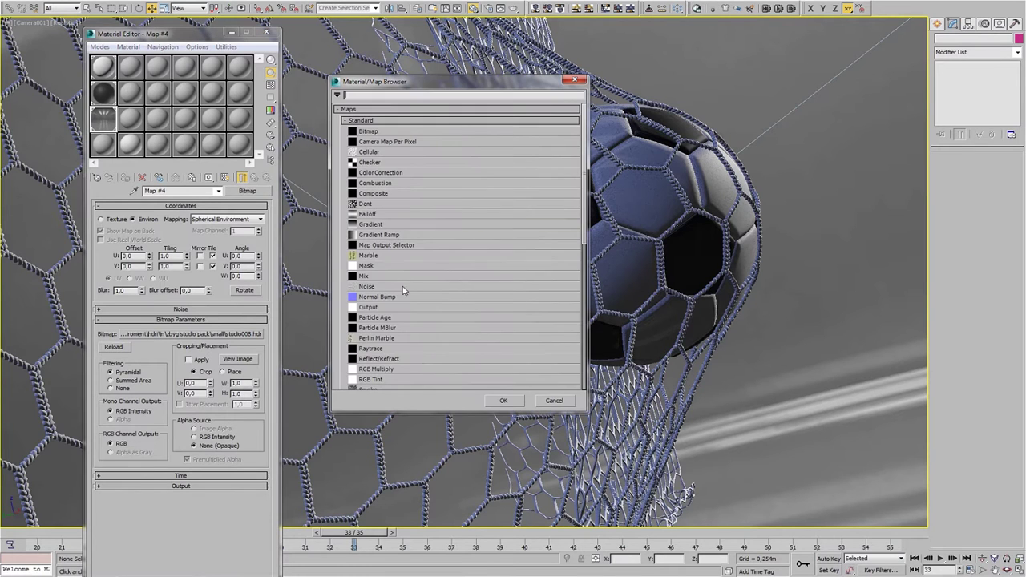
left_click(403, 121)
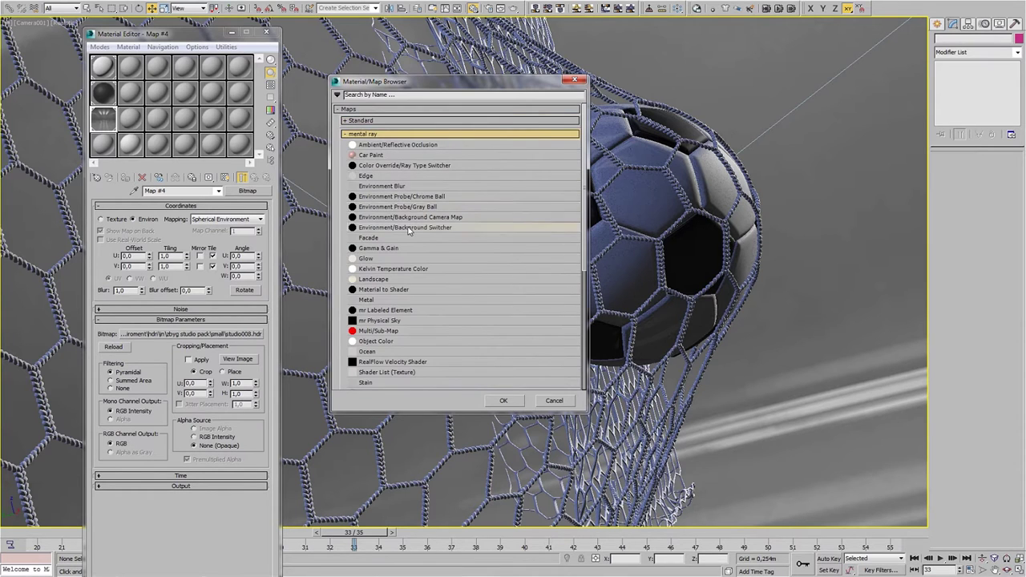
double_click(407, 225)
left_click(161, 338)
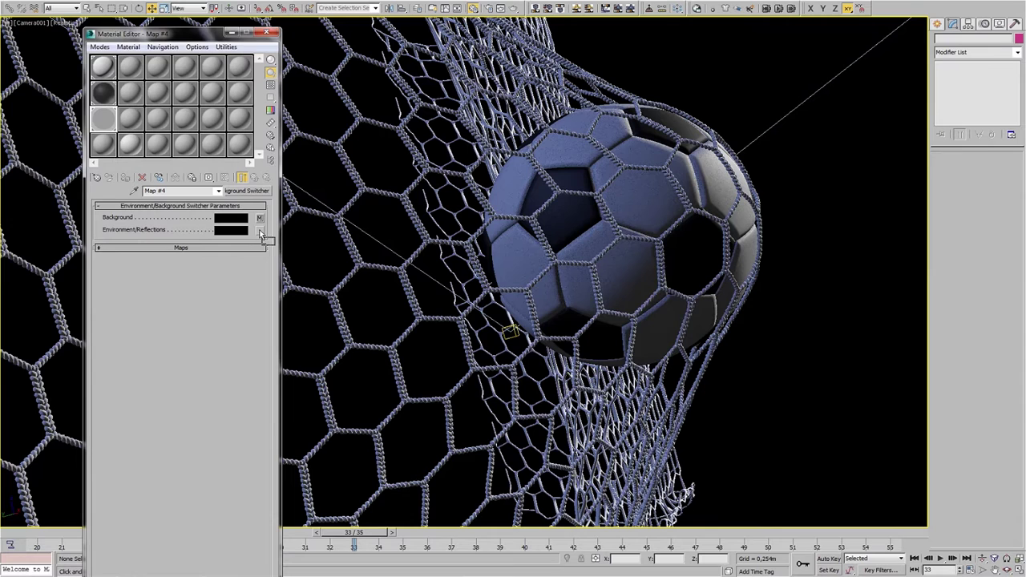
left_click_drag(260, 219, 259, 229)
left_click(158, 322)
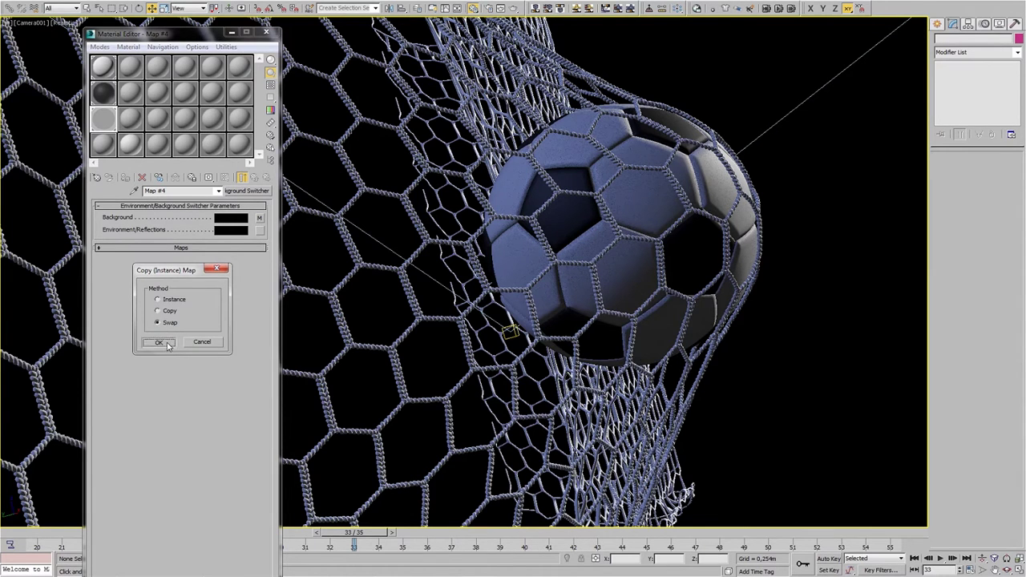
left_click(159, 341)
- Check the Environment and Effects settings, close the editors and restore the four-viewport layout
left_click(321, 2)
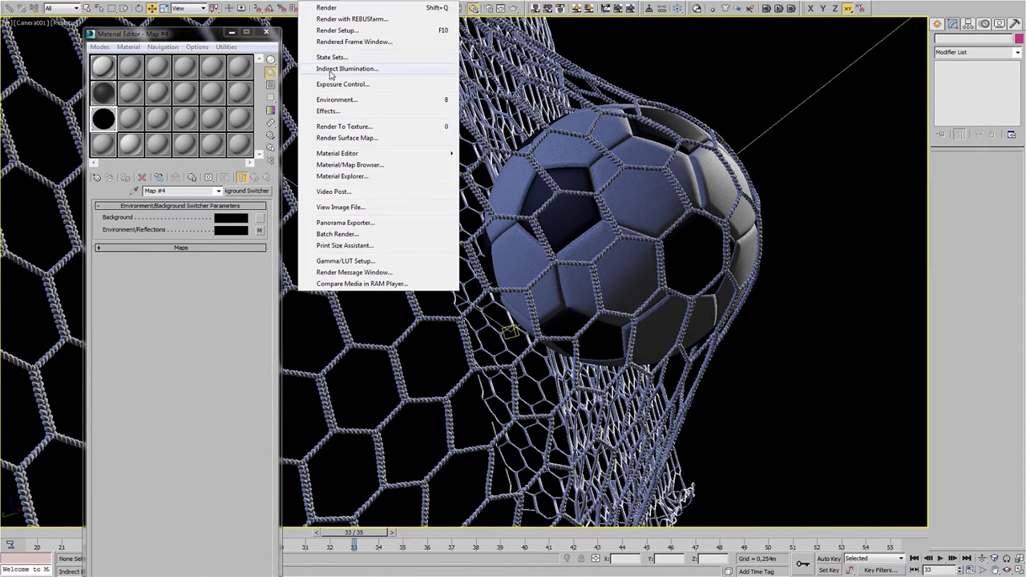
left_click(321, 105)
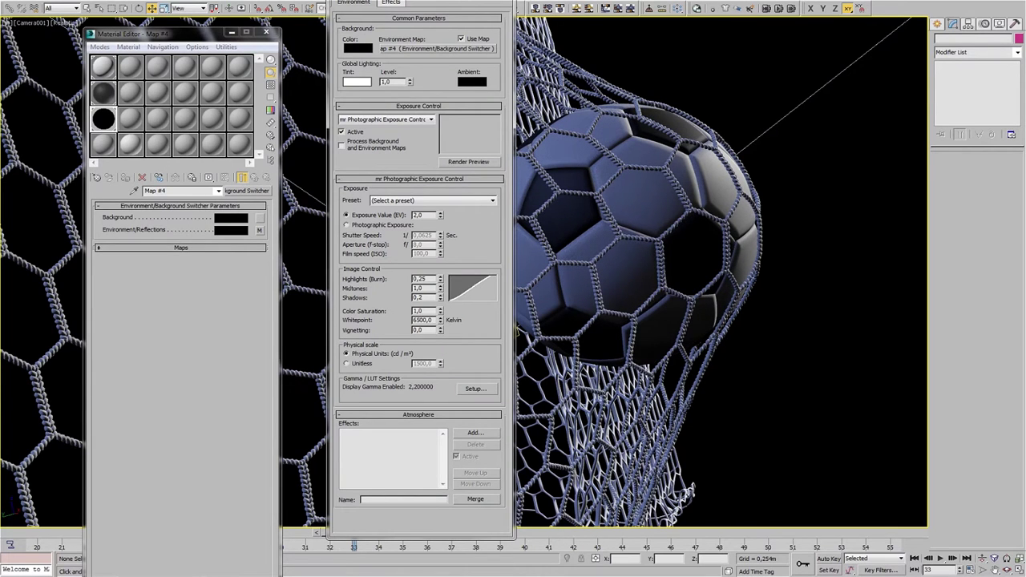
key("8")
left_click(270, 34)
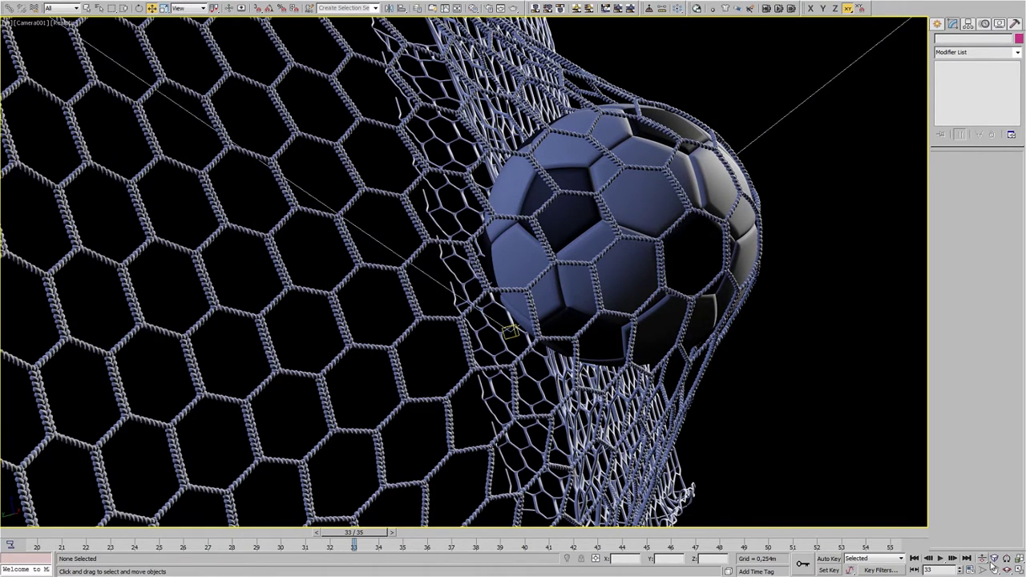
left_click(1018, 569)
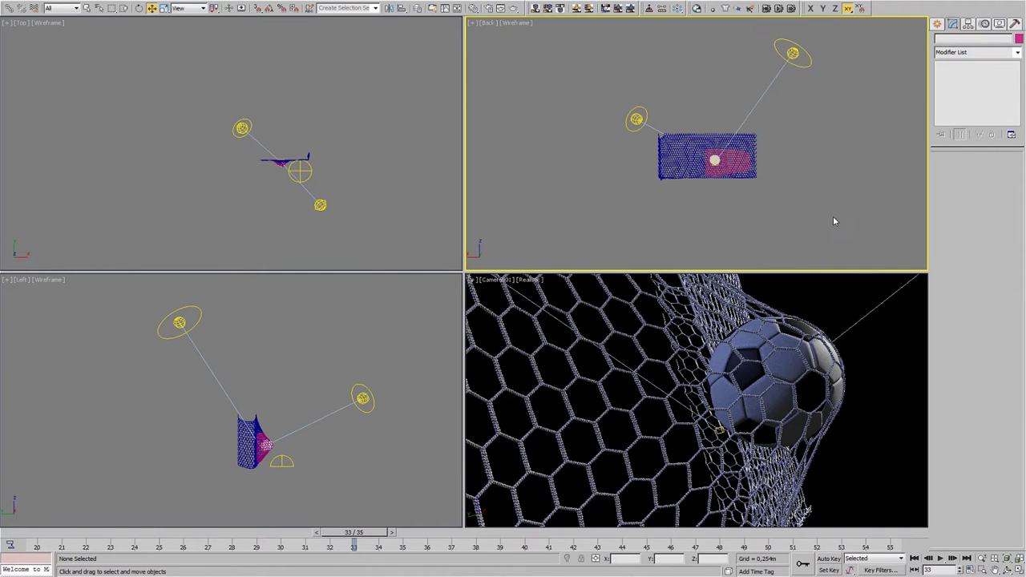
- Jump to the first frame, then to frame 55 where the ball sits in the net
left_click(914, 559)
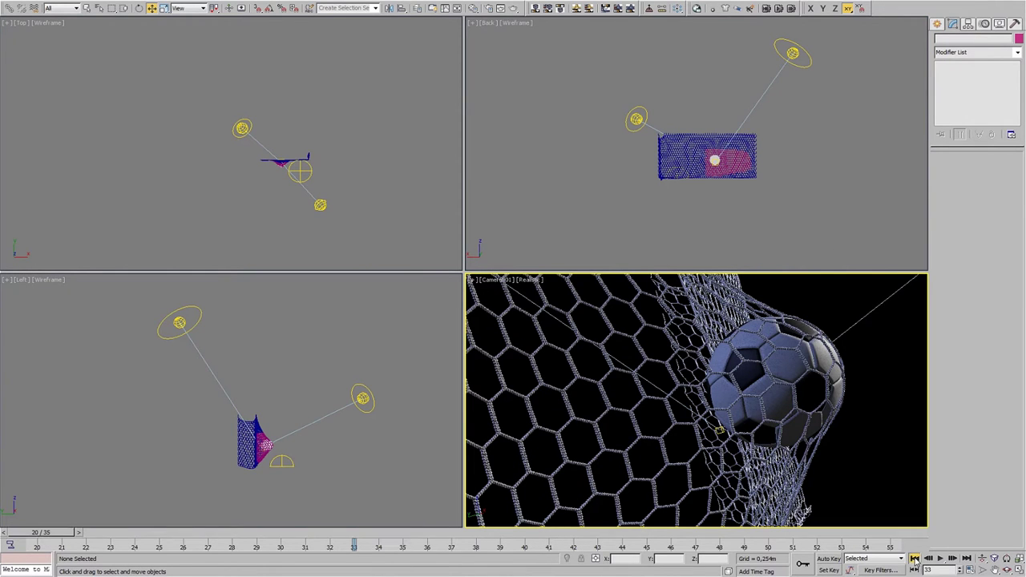
left_click(968, 559)
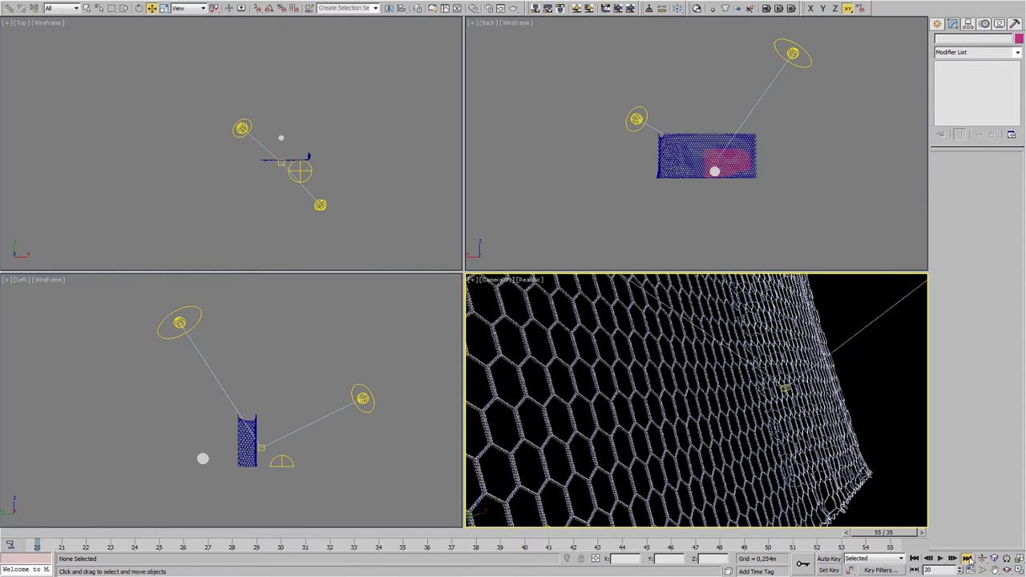
left_click(967, 558)
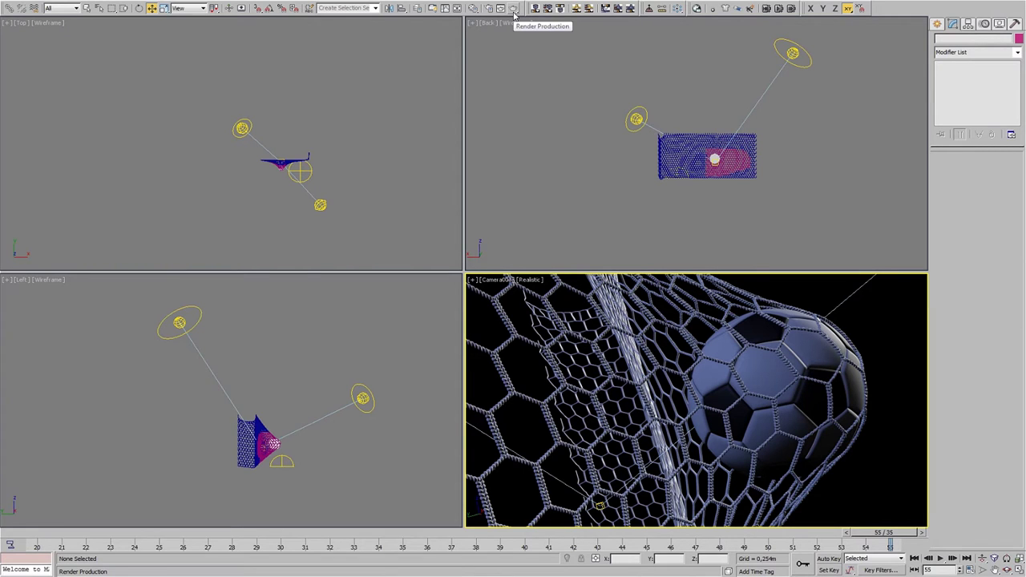
- Turn off saving rendered frames to a file in Render Setup
left_click(490, 8)
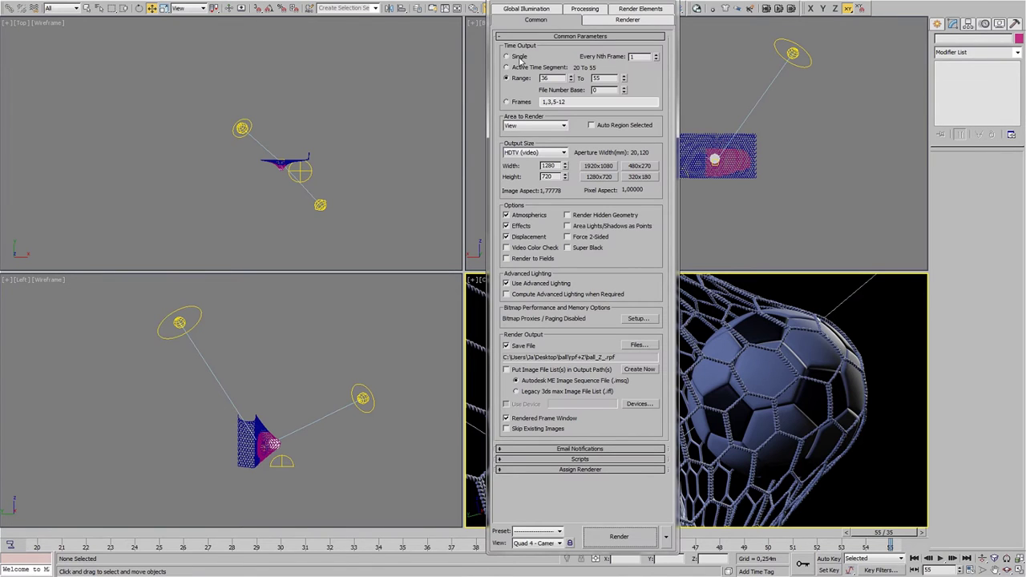
left_click(522, 346)
key("F10")
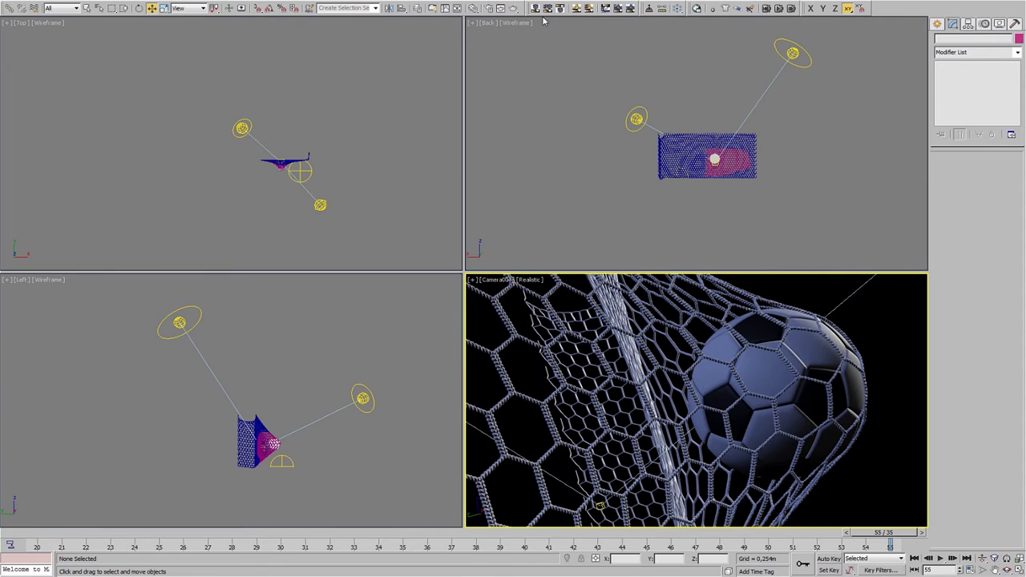
- Review Global Illumination, keeping skylight shadows at Opaque (Faster) and Final Gather enabled
left_click(500, 8)
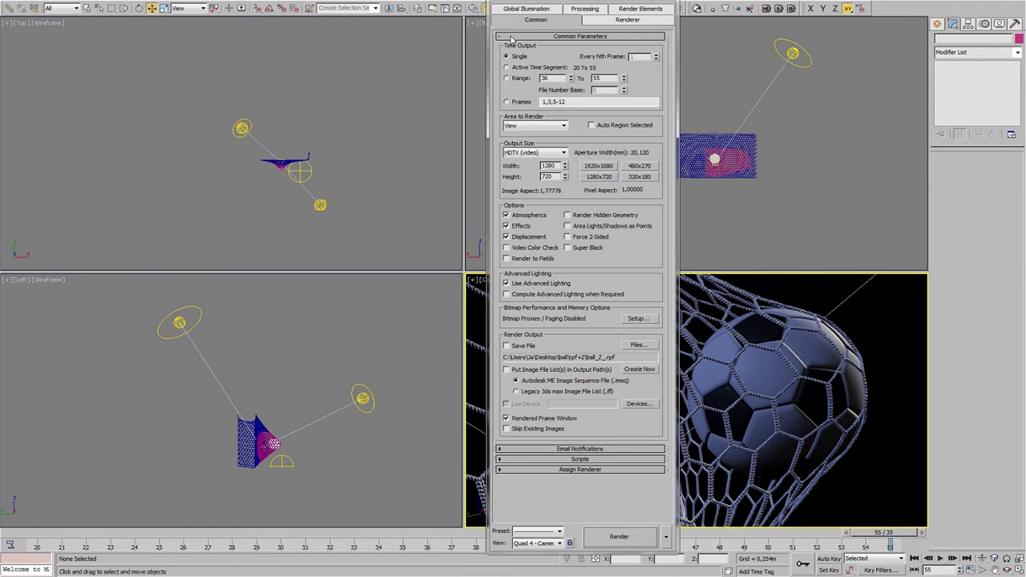
left_click(525, 10)
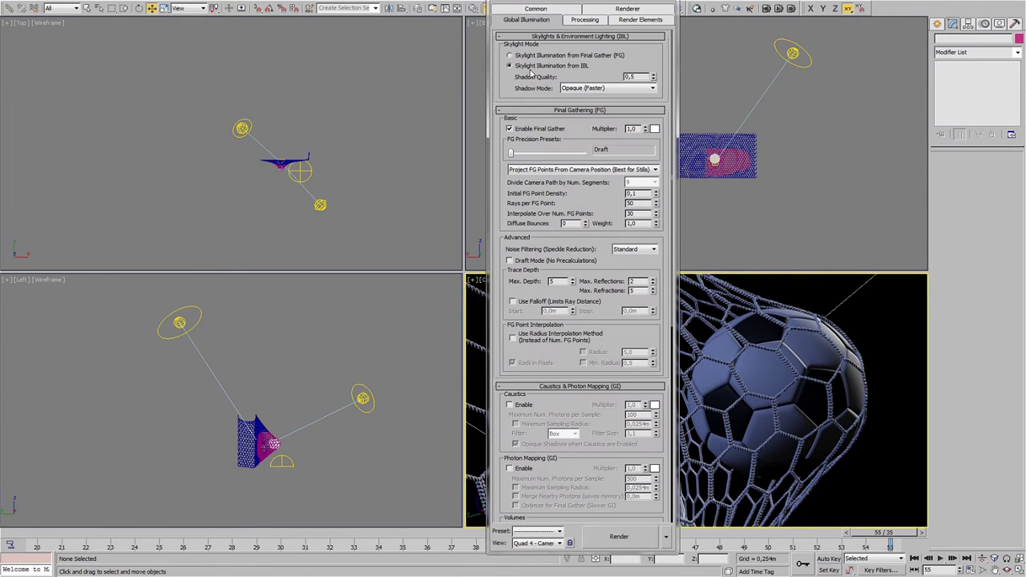
left_click(565, 88)
left_click(574, 99)
scroll(525, 182, "down", 1)
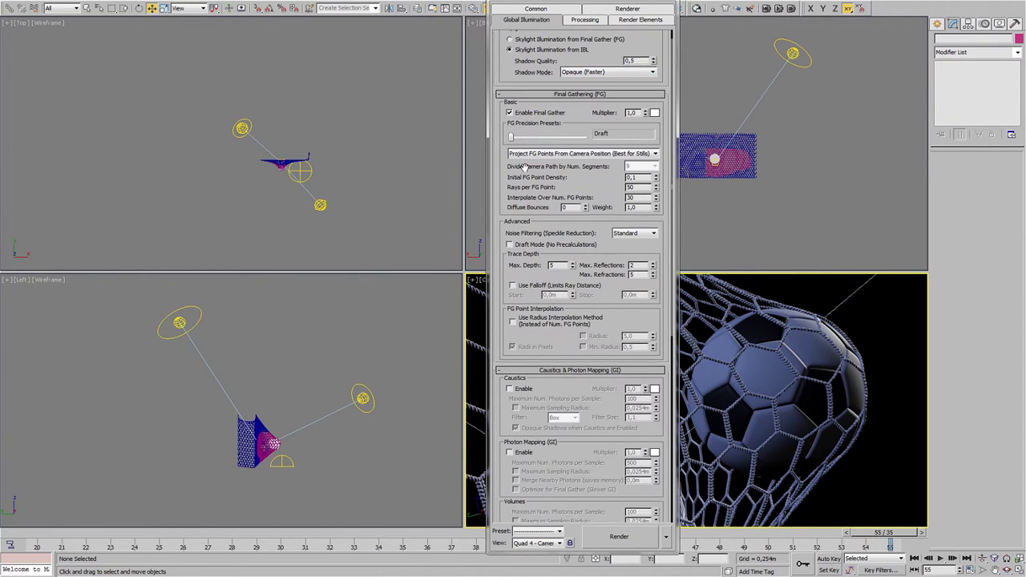
left_click(509, 126)
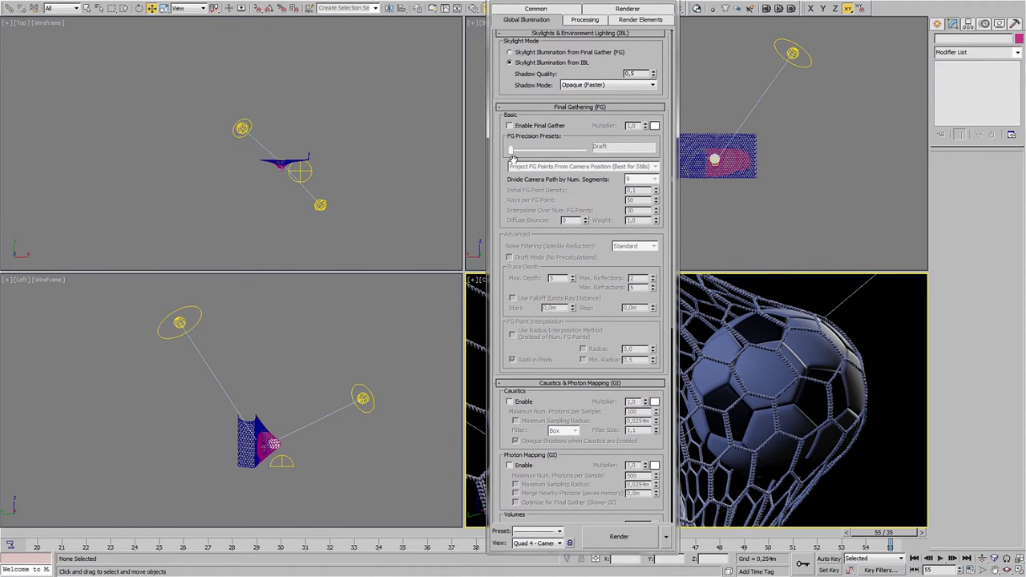
left_click(522, 128)
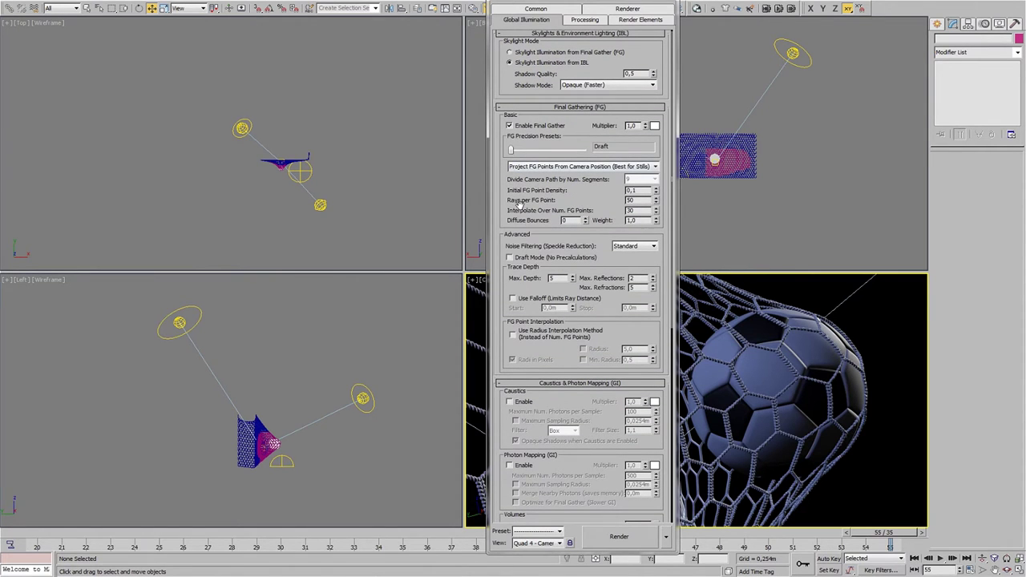
scroll(519, 137, "down", 2)
scroll(517, 104, "down", 2)
scroll(513, 62, "down", 3)
scroll(514, 63, "up", 7)
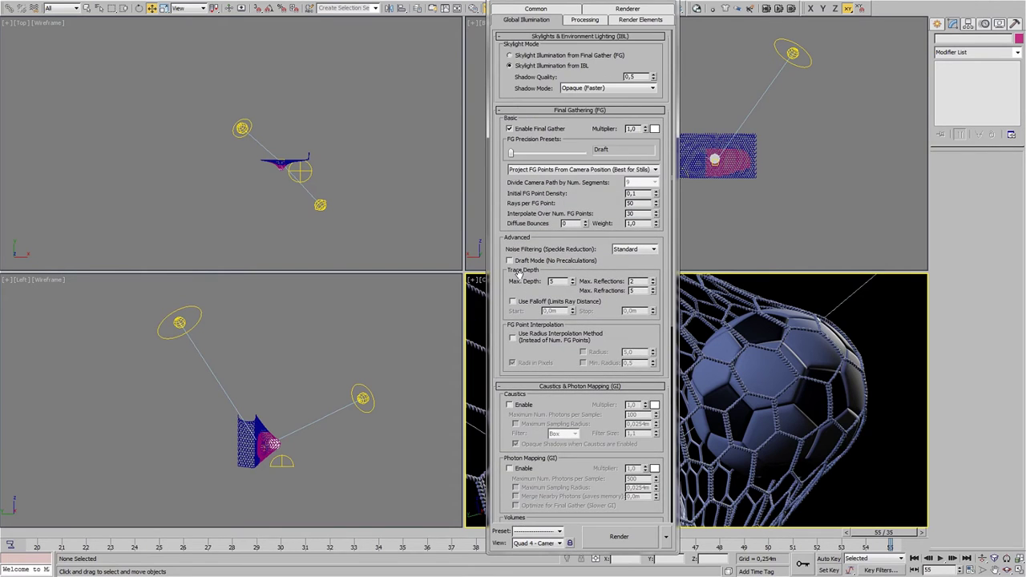
scroll(534, 270, "down", 10)
scroll(622, 309, "down", 2)
- On the Renderer tab, leave soft shadows precision unchanged and maximum samples per pixel at 16
left_click(603, 19)
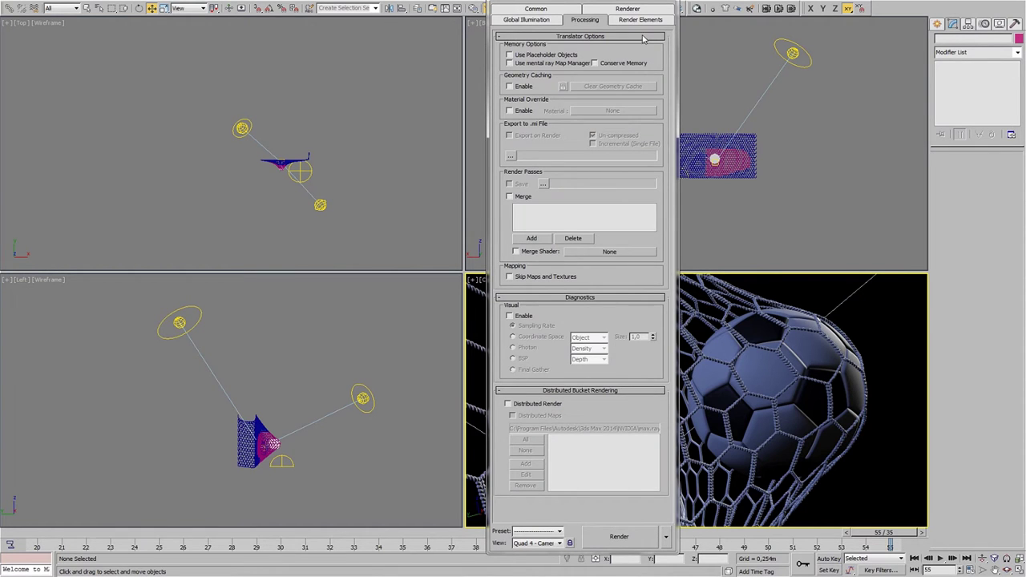
left_click(631, 9)
left_click_drag(614, 264, 593, 42)
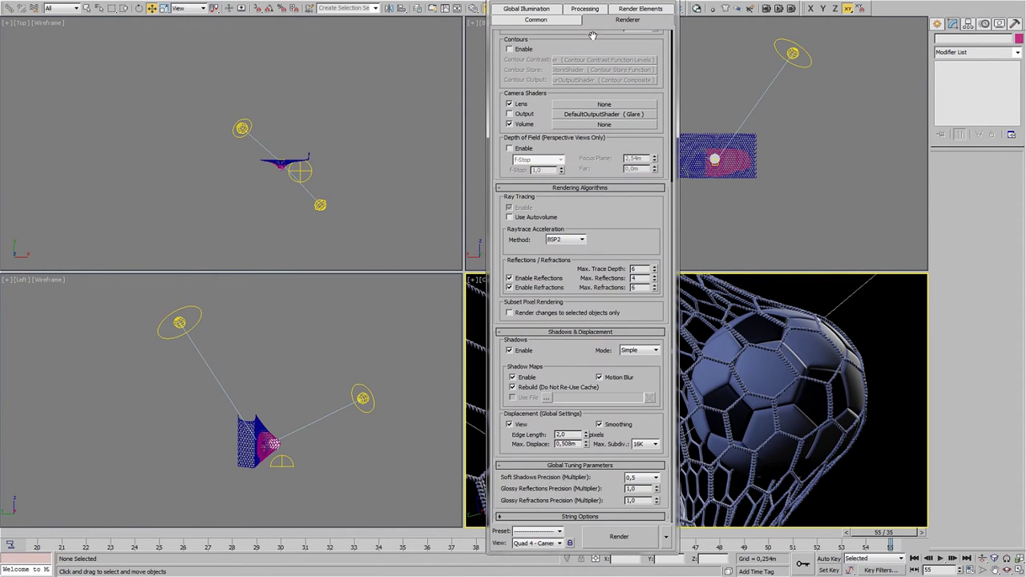
left_click(641, 478)
left_click(638, 503)
scroll(638, 239, "up", 5)
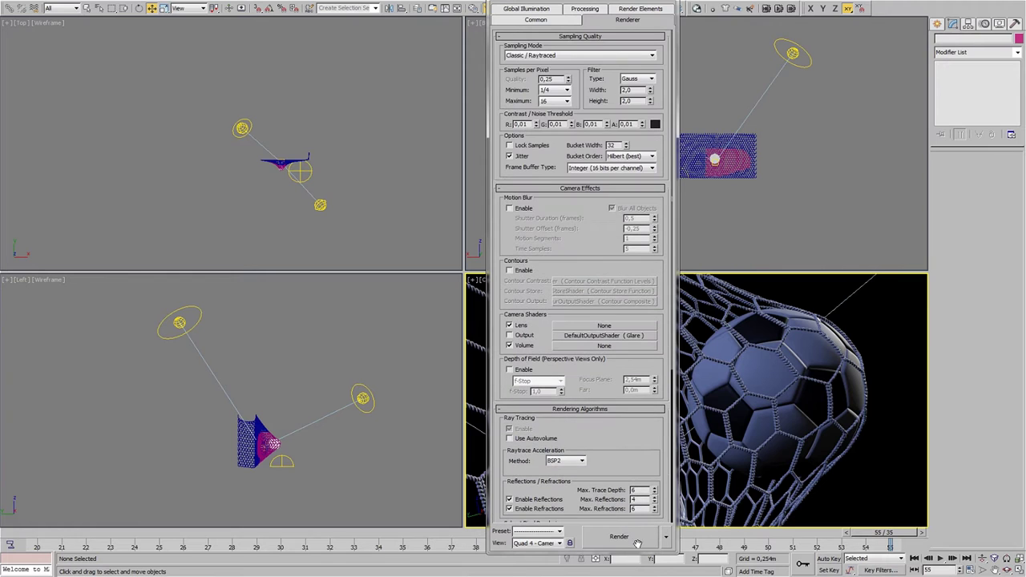
left_click(566, 102)
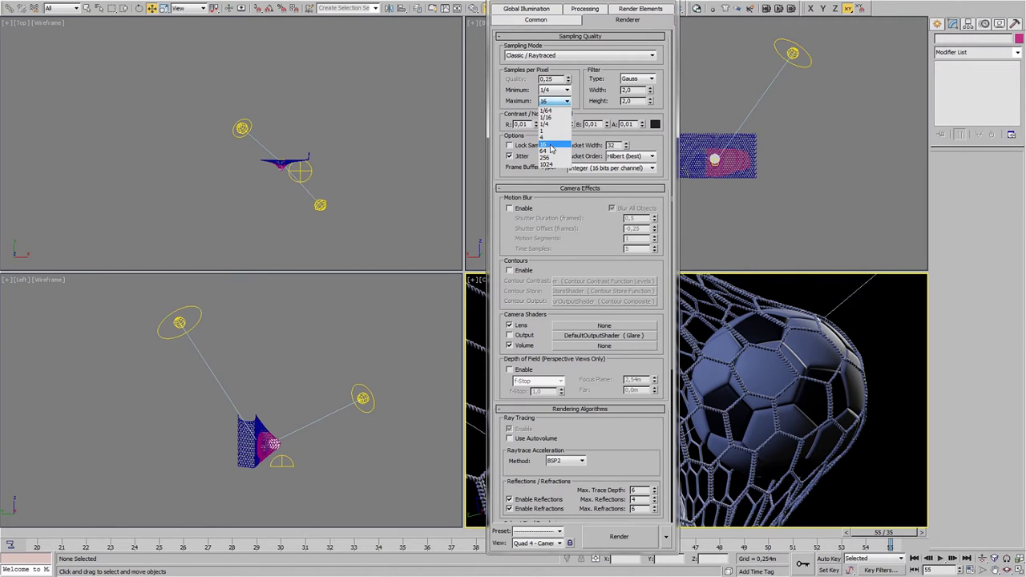
left_click(551, 146)
- Browse the Render Elements, Processing and Global Illumination tabs, then return to Common settings
left_click(638, 9)
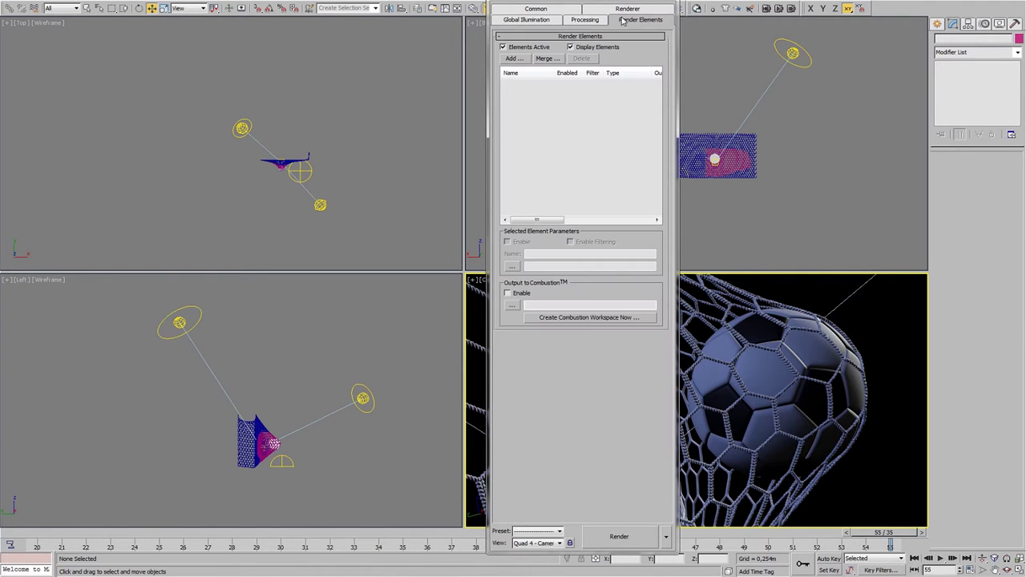
left_click(597, 22)
left_click(539, 24)
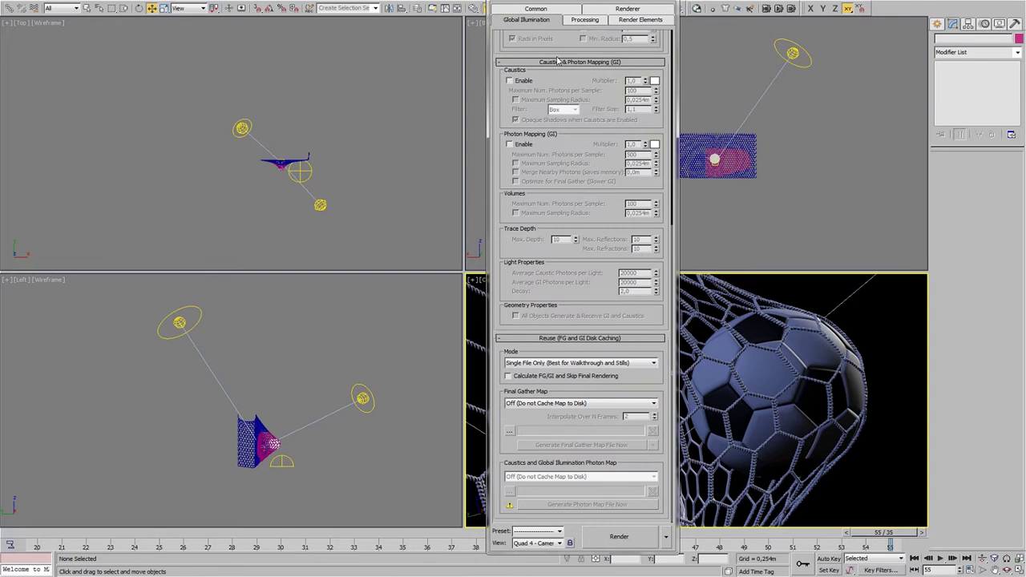
scroll(559, 61, "up", 3)
scroll(559, 64, "up", 3)
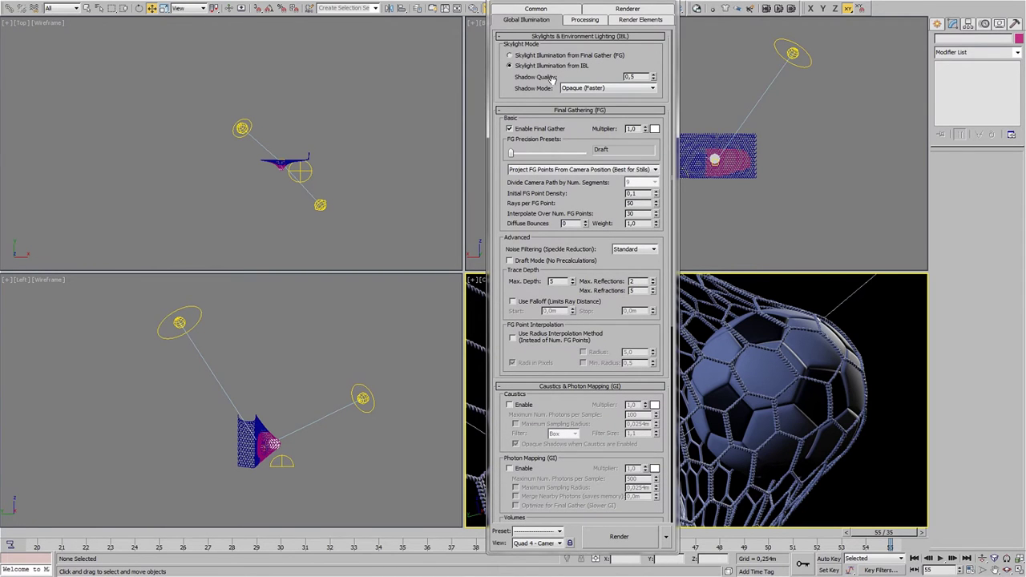
left_click(550, 11)
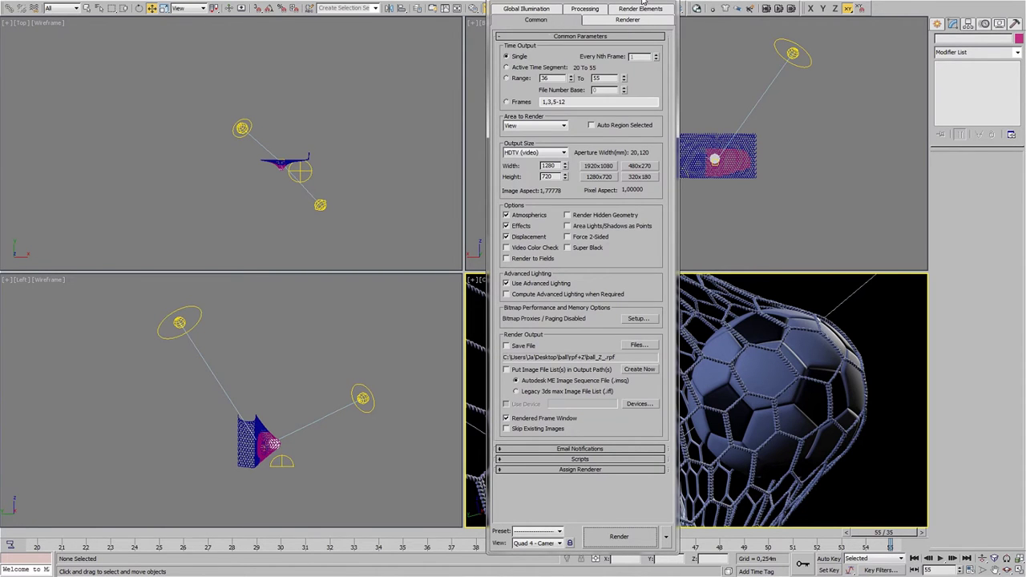
key("F10")
- Render frame 55 from the Camera viewport, waiting about seven minutes for it to finish
left_click(514, 8)
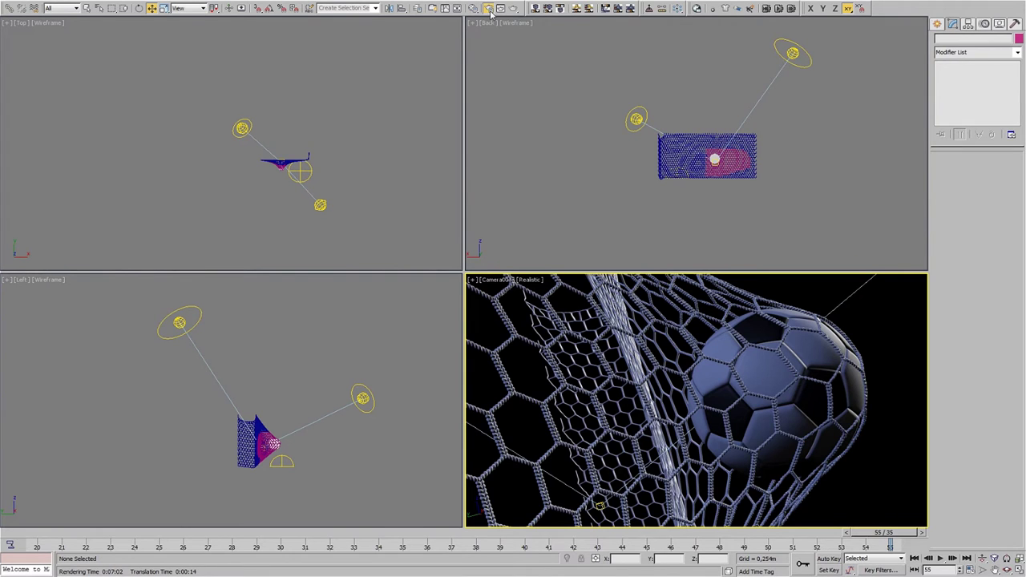
- Set render output to ball_Z_.rpf in the rpf+Z folder with Z Depth and alpha channels
left_click(489, 8)
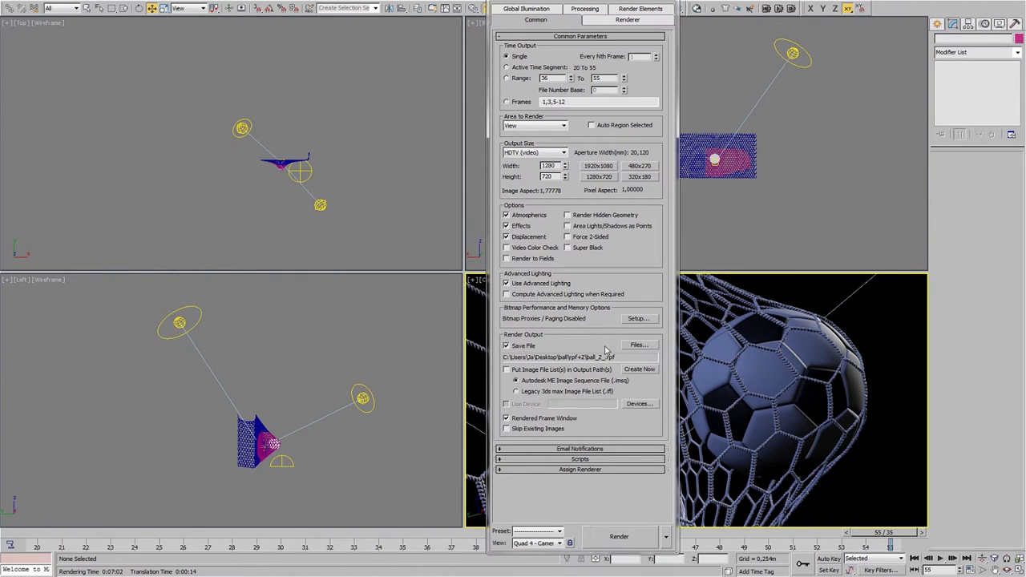
left_click(638, 345)
double_click(462, 80)
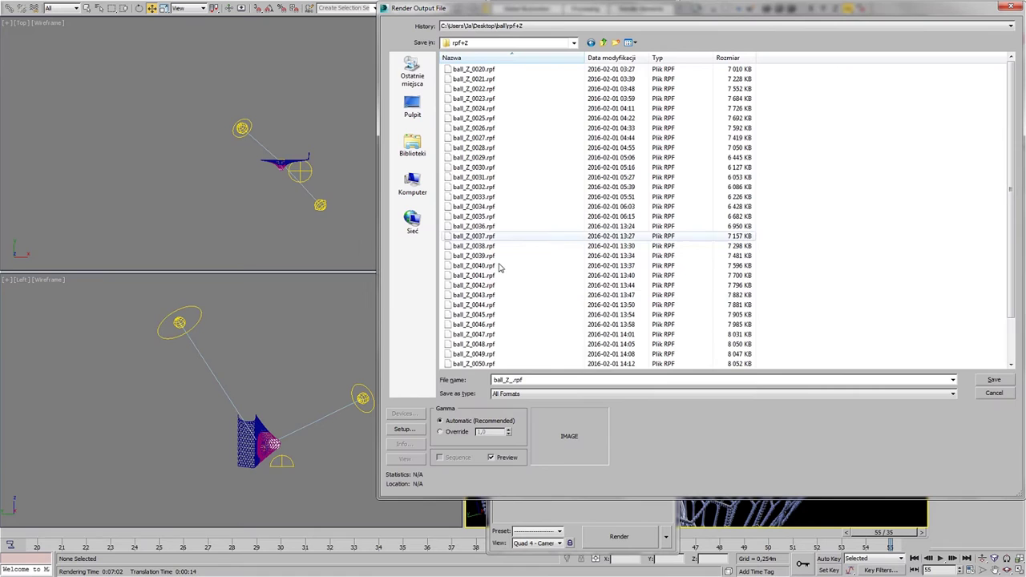
left_click(524, 395)
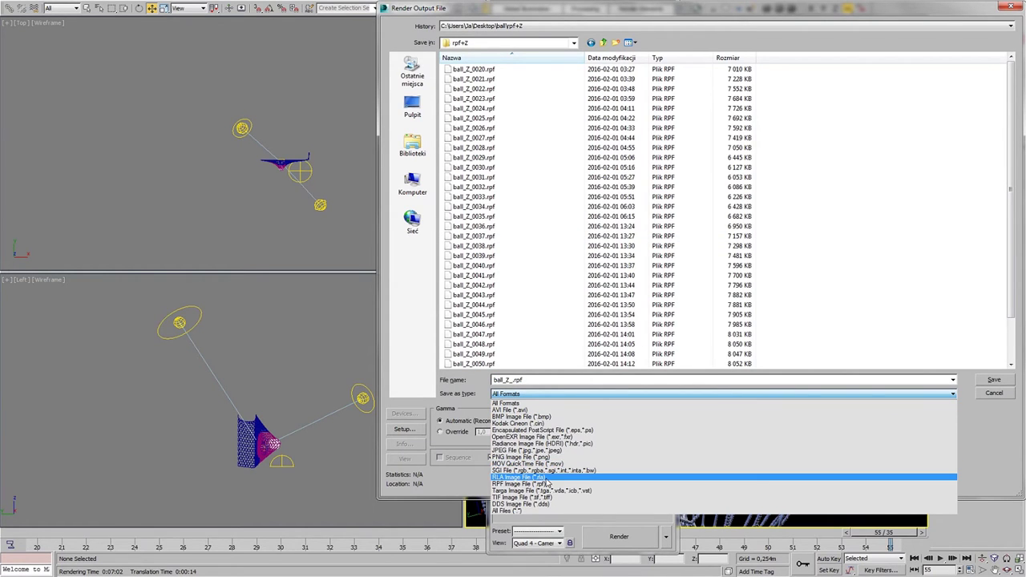
left_click(550, 485)
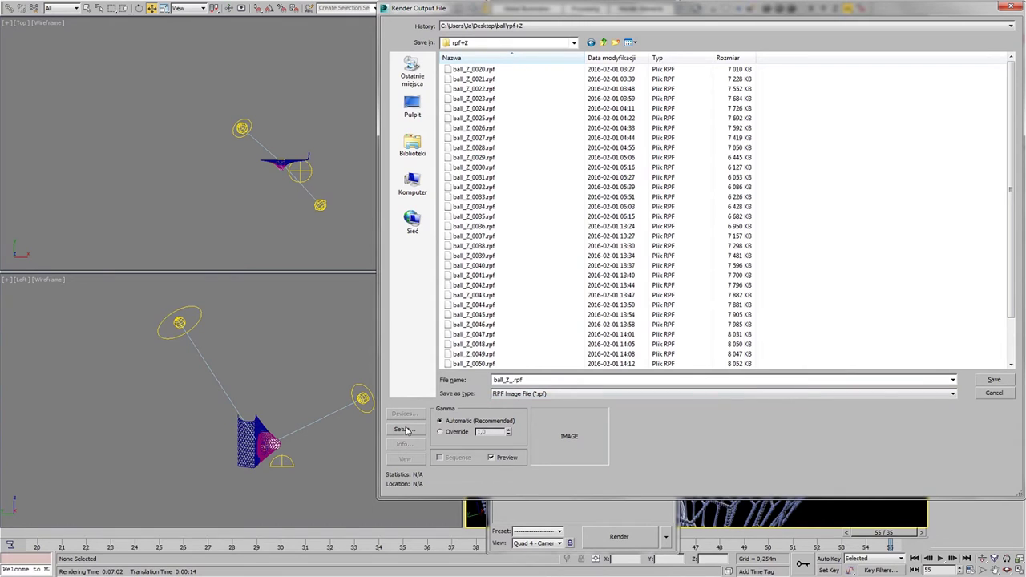
left_click(404, 429)
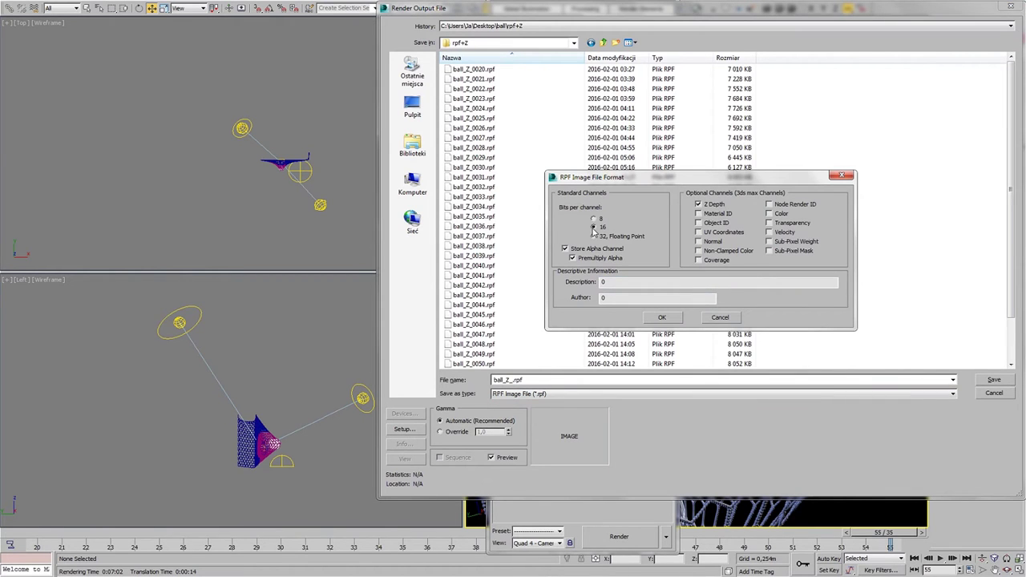
left_click(664, 317)
left_click(992, 381)
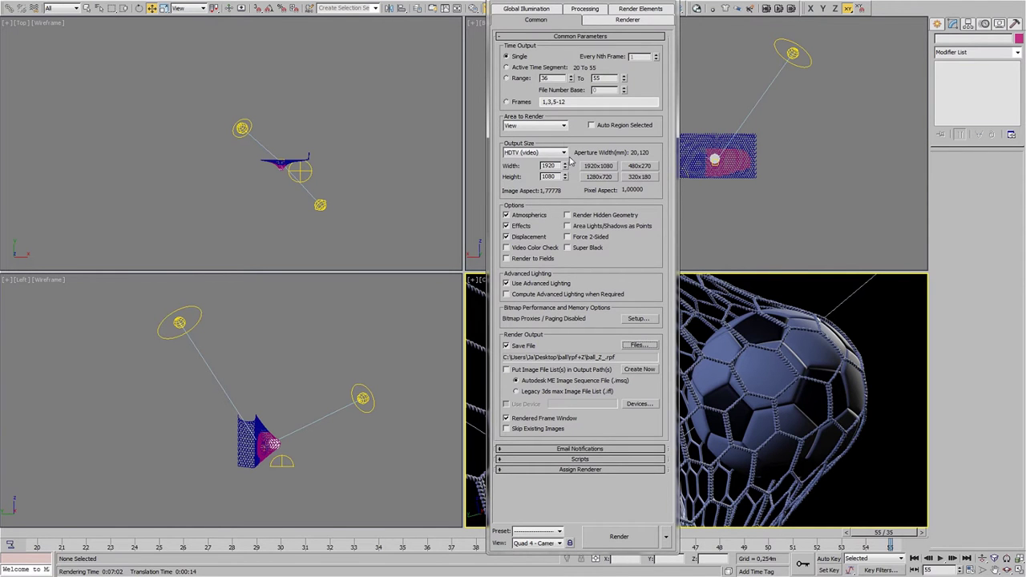
key("F10")
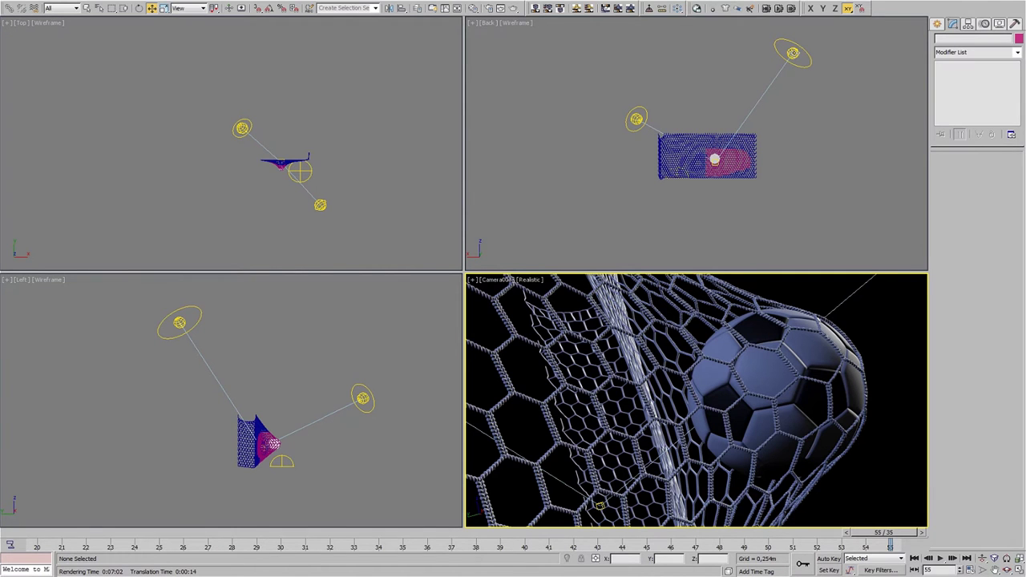
- Switch off the second photometric light and the sky light in the Light Lister
left_click(792, 53)
left_click(52, 2)
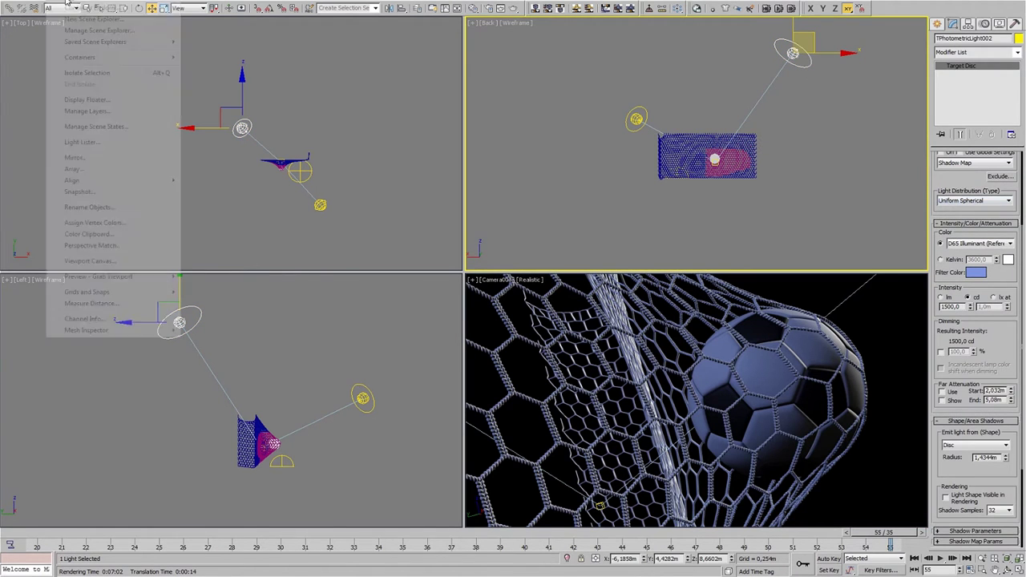
left_click(109, 142)
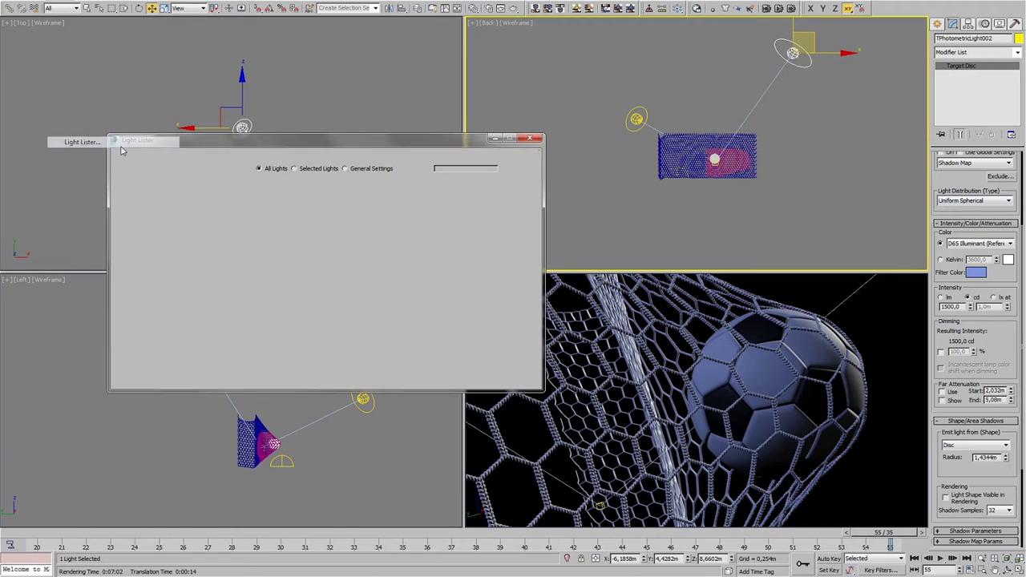
left_click(130, 225)
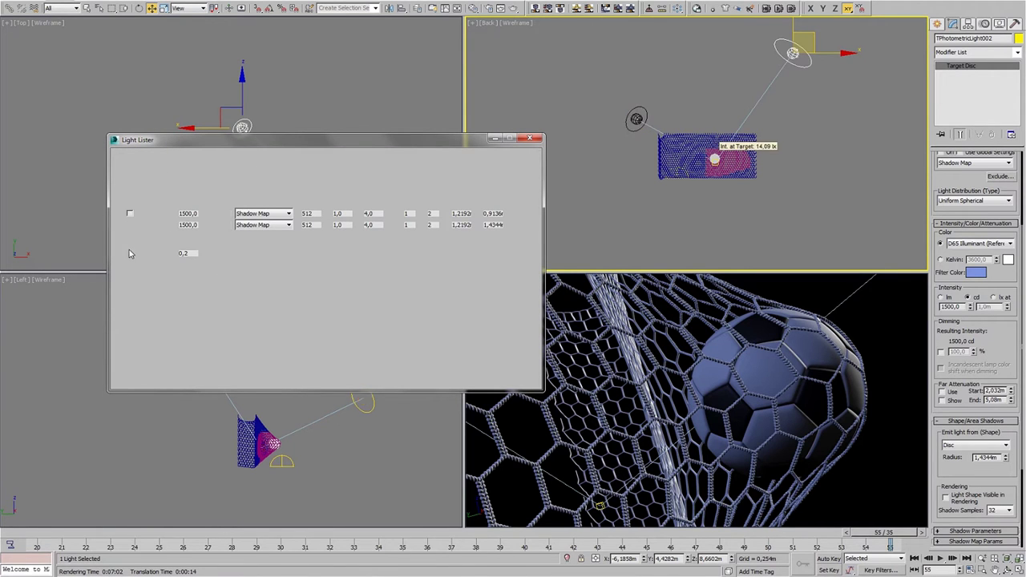
left_click(129, 253)
left_click(495, 138)
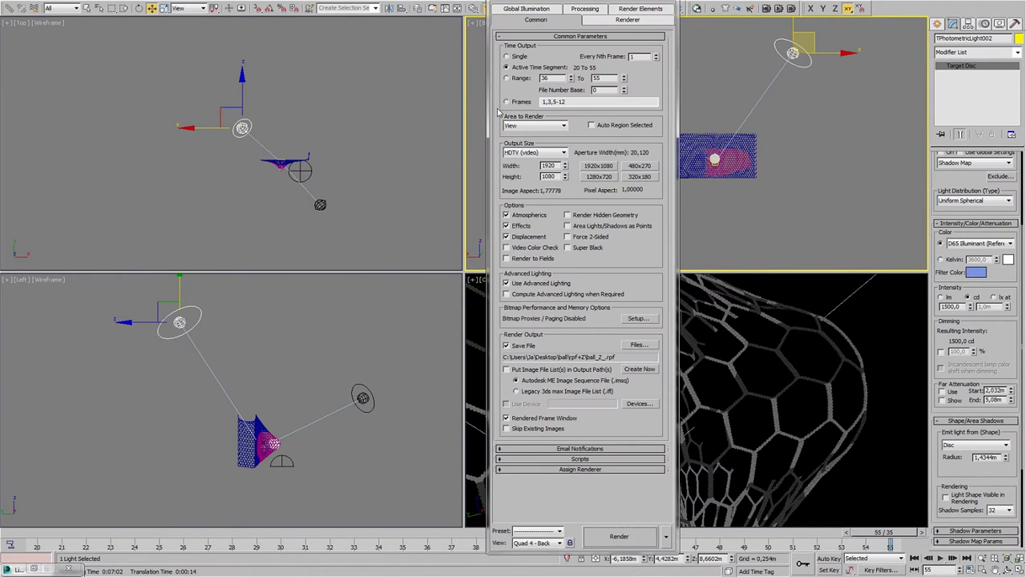
- Enable Material Override on the Processing tab of Render Setup
left_click(601, 22)
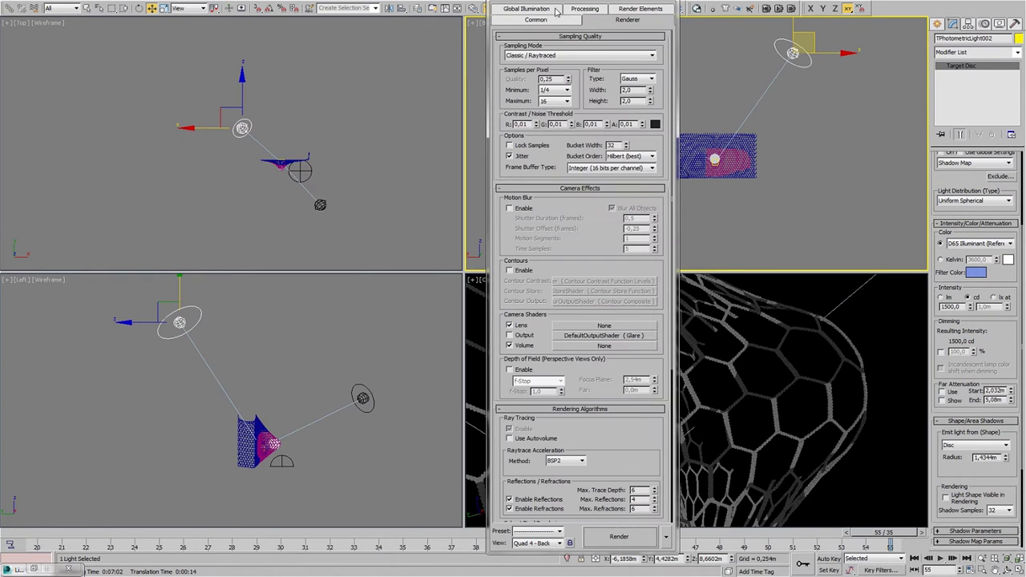
left_click(577, 10)
left_click(524, 111)
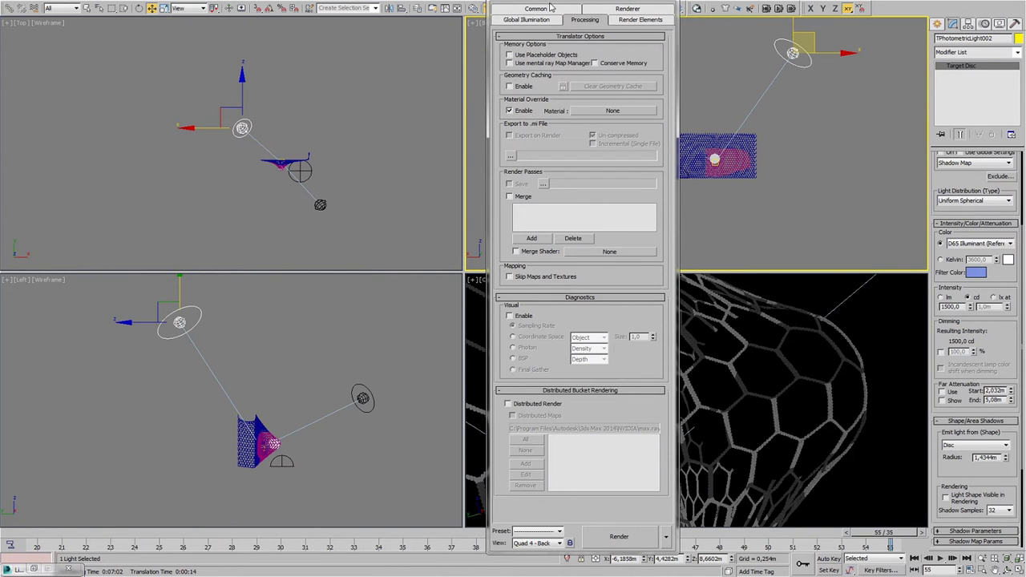
left_click_drag(548, 2, 602, 36)
- Build a two-sided, 100 self-illuminated Ambient/Reflective Occlusion material and instance it as the override
left_click(472, 9)
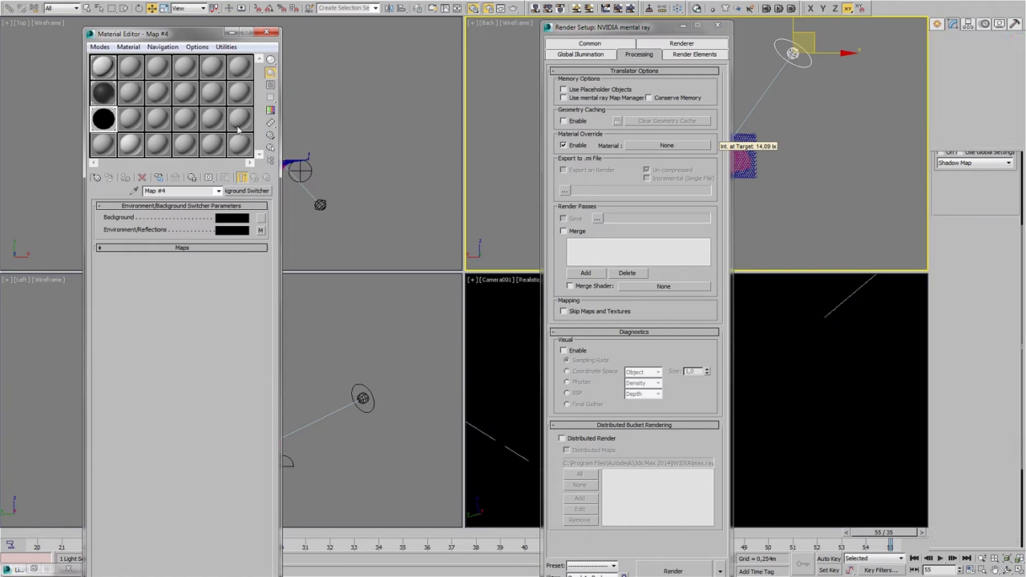
left_click(129, 145)
left_click_drag(243, 259, 243, 241)
left_click(239, 216)
left_click(170, 269)
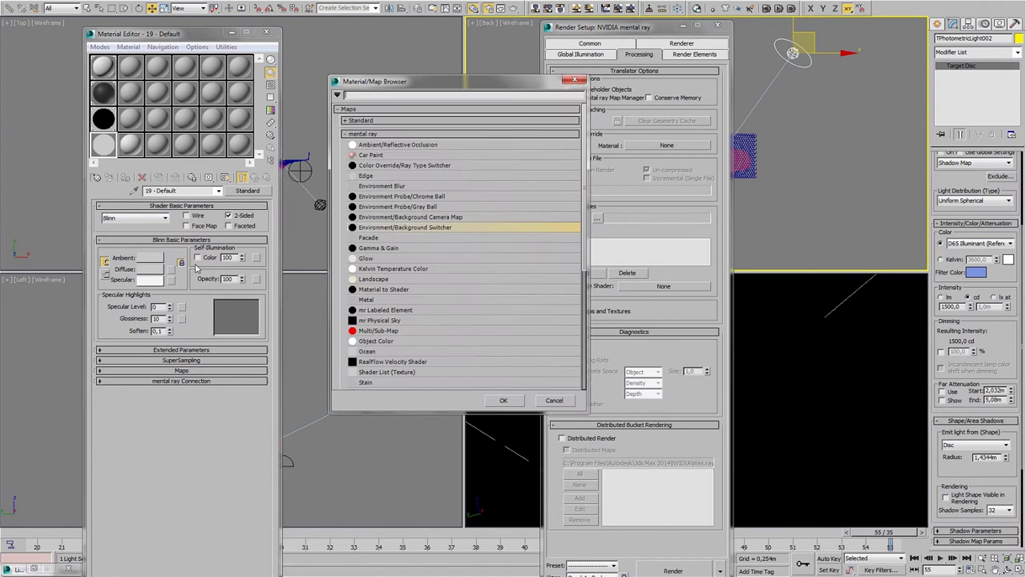
double_click(370, 145)
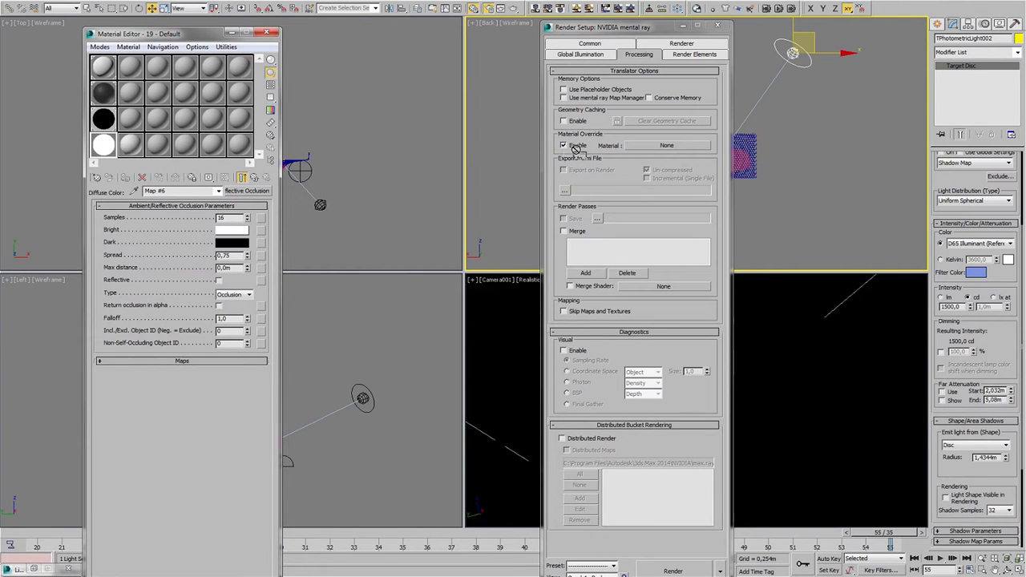
left_click_drag(102, 145, 636, 146)
left_click(612, 338)
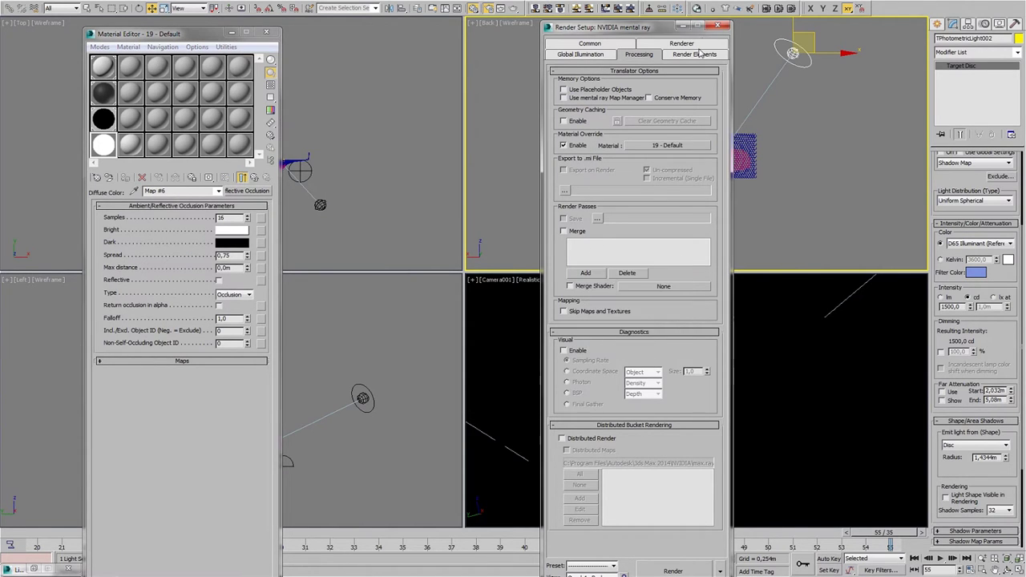
left_click(717, 25)
- Start a Standard Primitives box beside the ball in the Back viewport, then cancel it
scroll(707, 82, "up", 10)
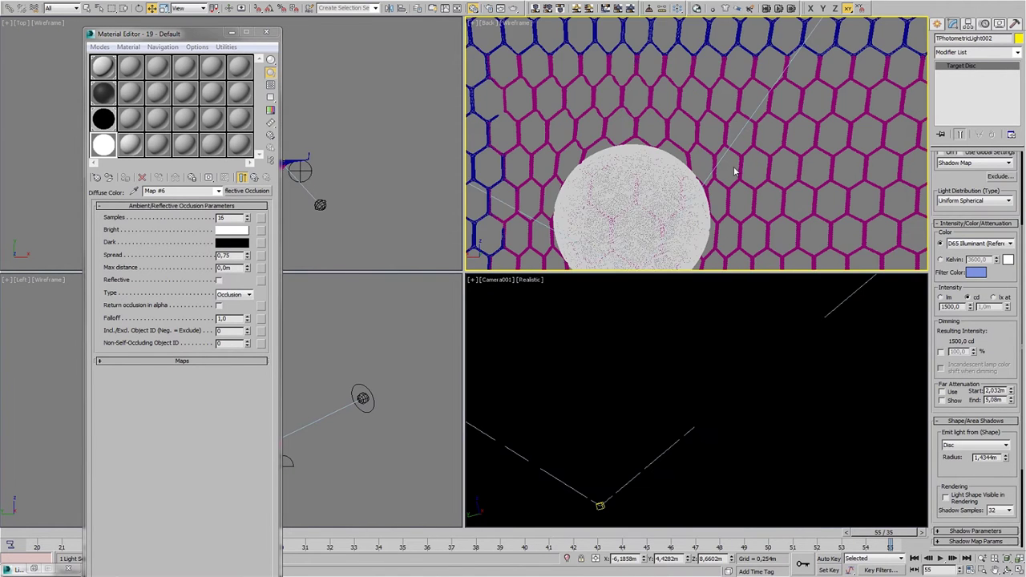
scroll(707, 142, "up", 2)
left_click(937, 25)
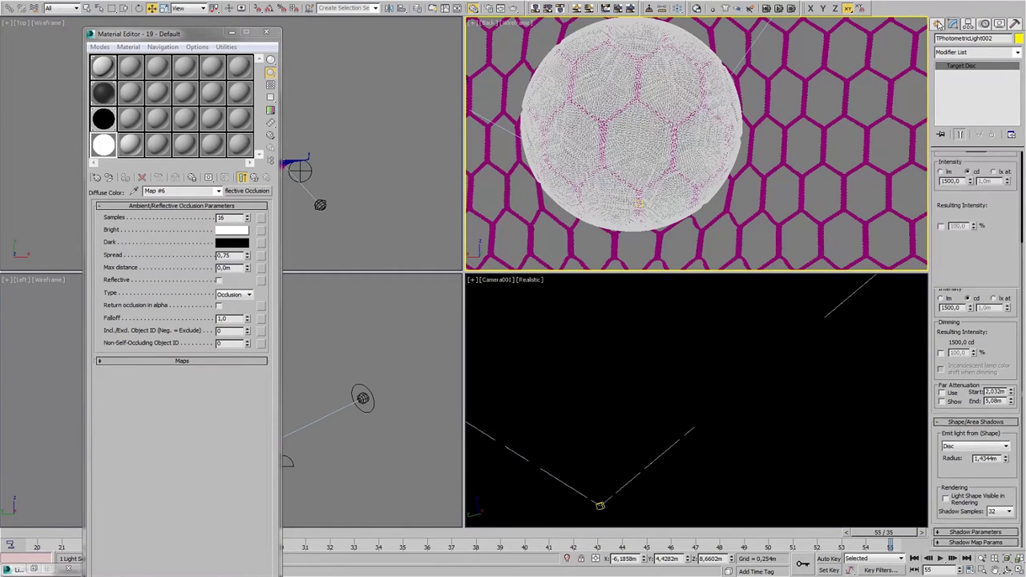
left_click(941, 41)
left_click(955, 89)
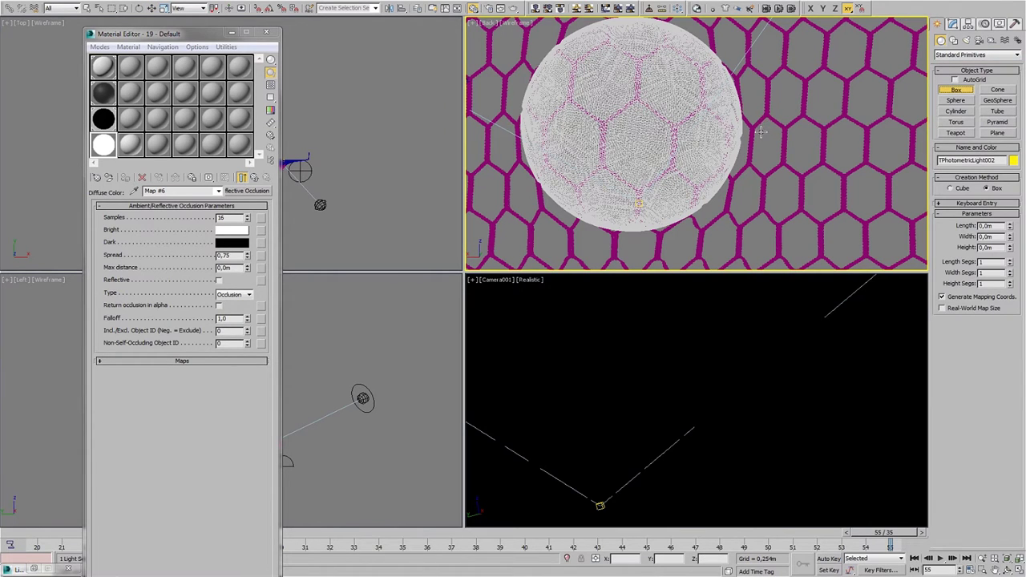
mouse_move(761, 132)
left_mouse_down()
mouse_move(790, 130)
mouse_move(768, 129)
left_mouse_up()
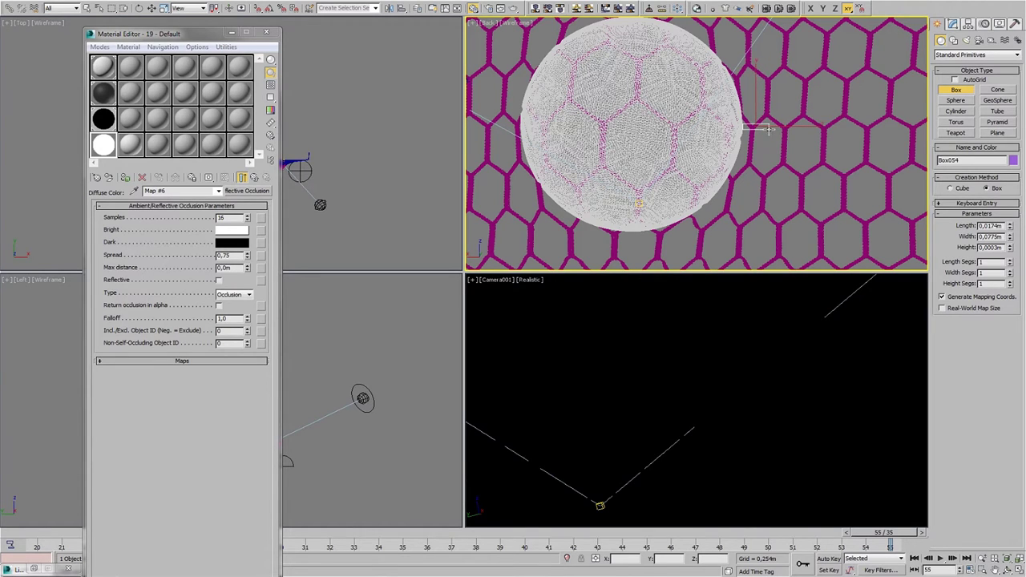
right_click(770, 130)
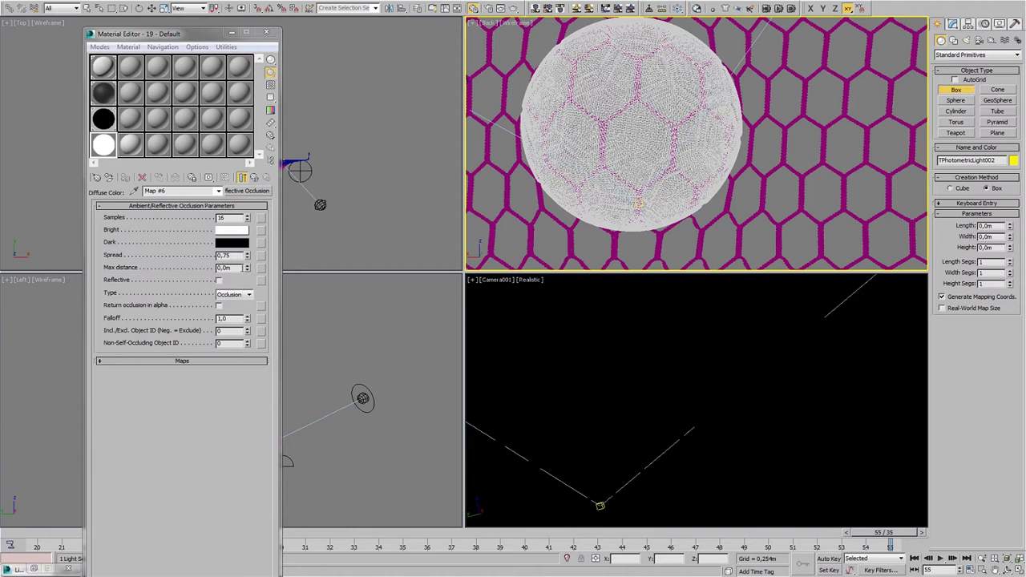
- Set the occlusion max distance to 0,1m and turn off the environment background map
type("0,")
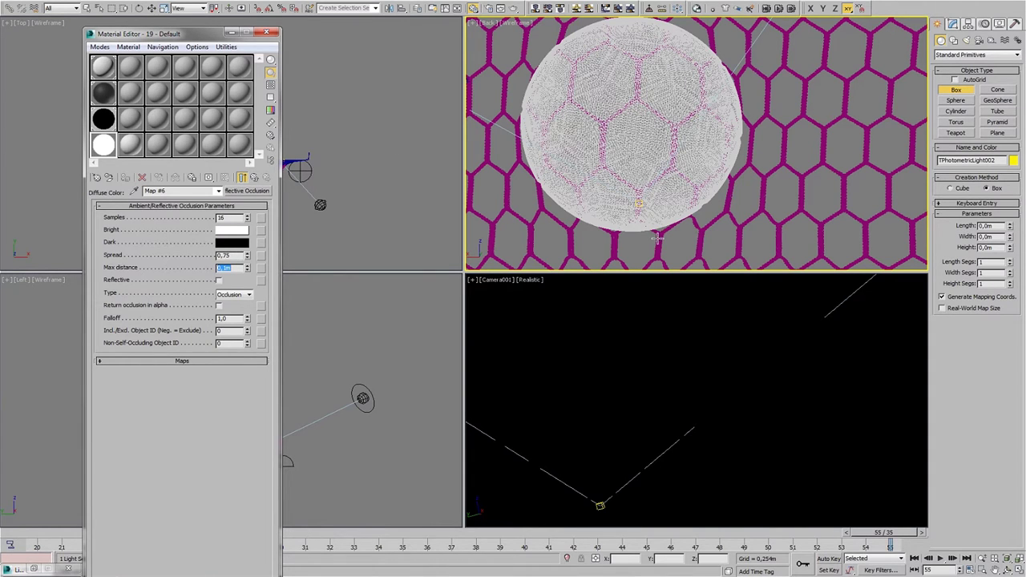
left_click(676, 374)
left_click(360, 3)
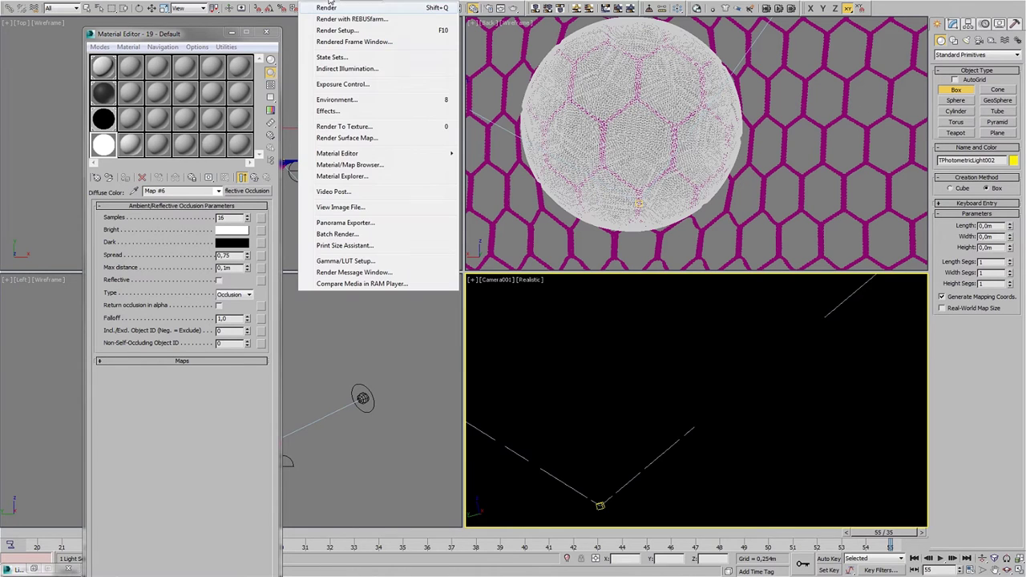
left_click(373, 100)
left_click(471, 37)
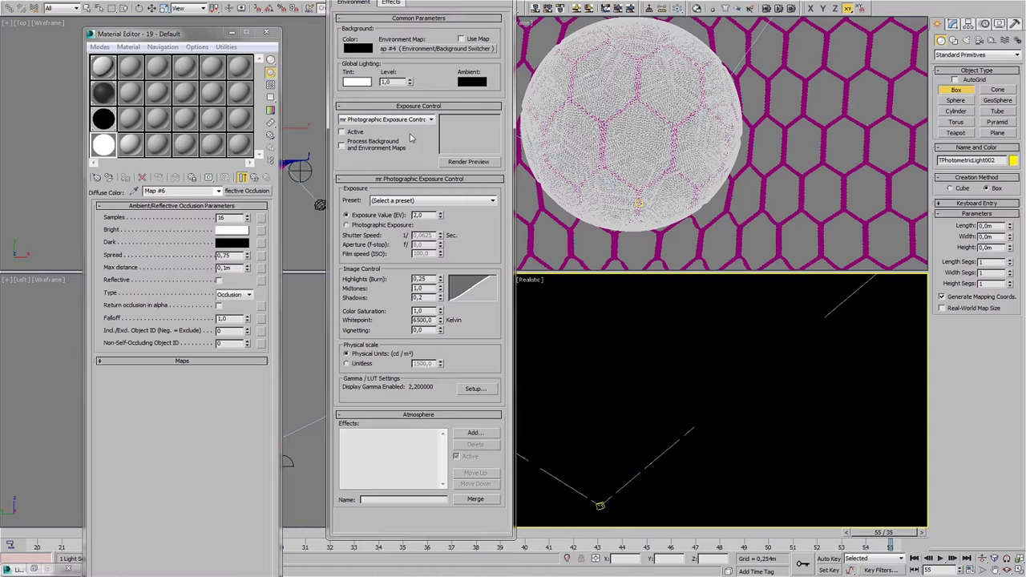
key("Escape")
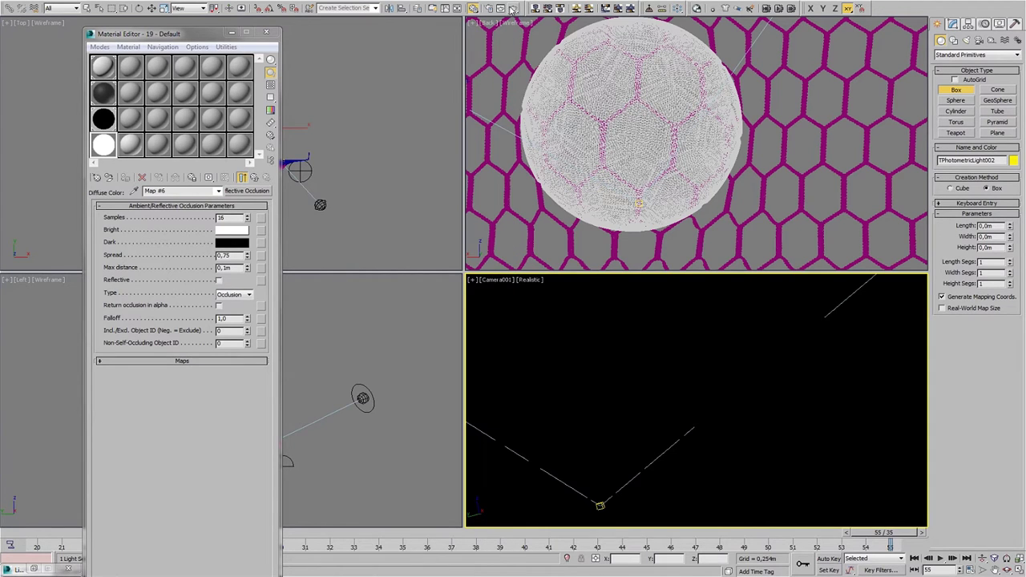
- Set Time Output to Single, disable Final Gather, and render the camera view
left_click(487, 9)
left_click(579, 90)
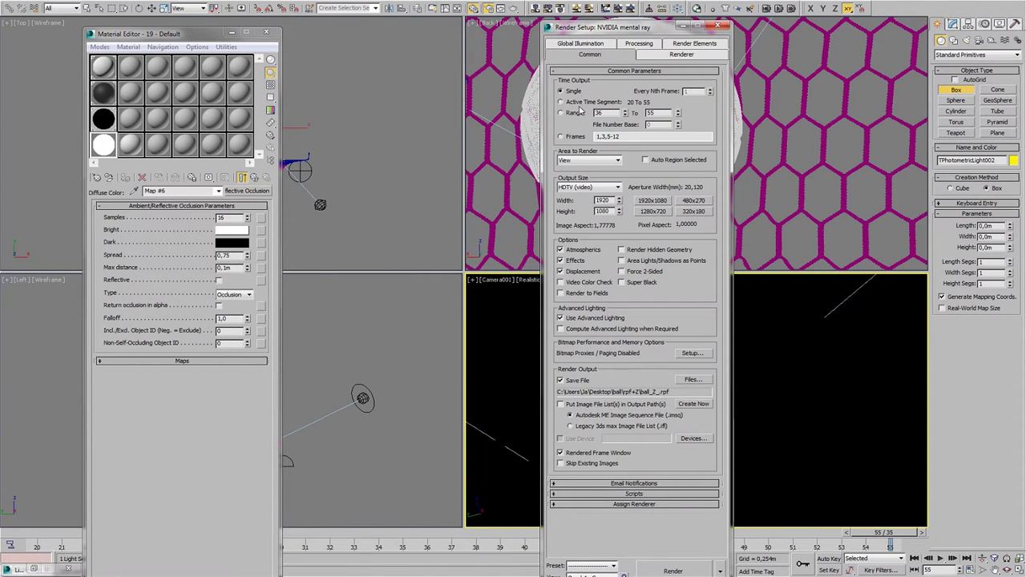
left_click(596, 45)
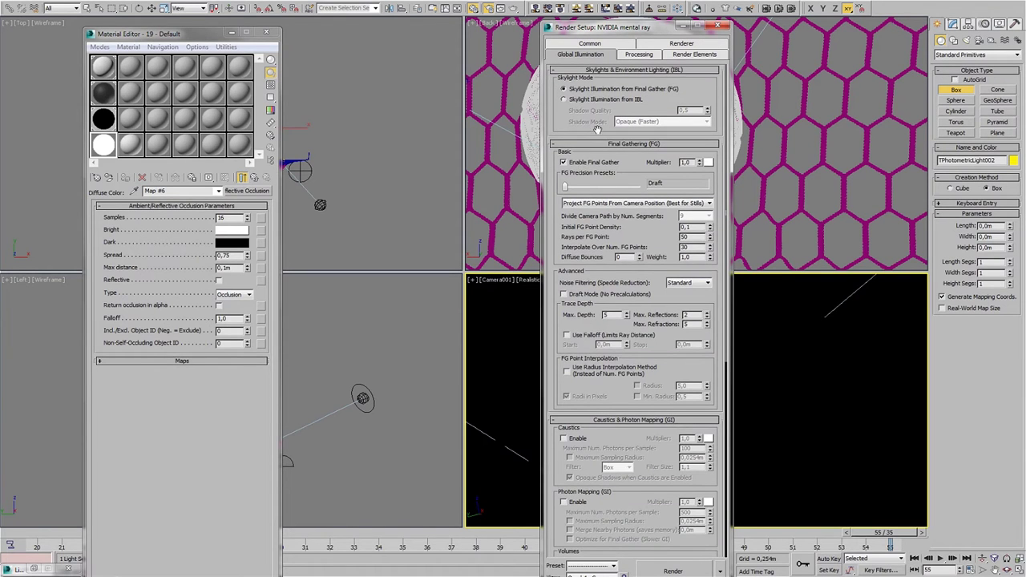
left_click(591, 163)
left_click(717, 26)
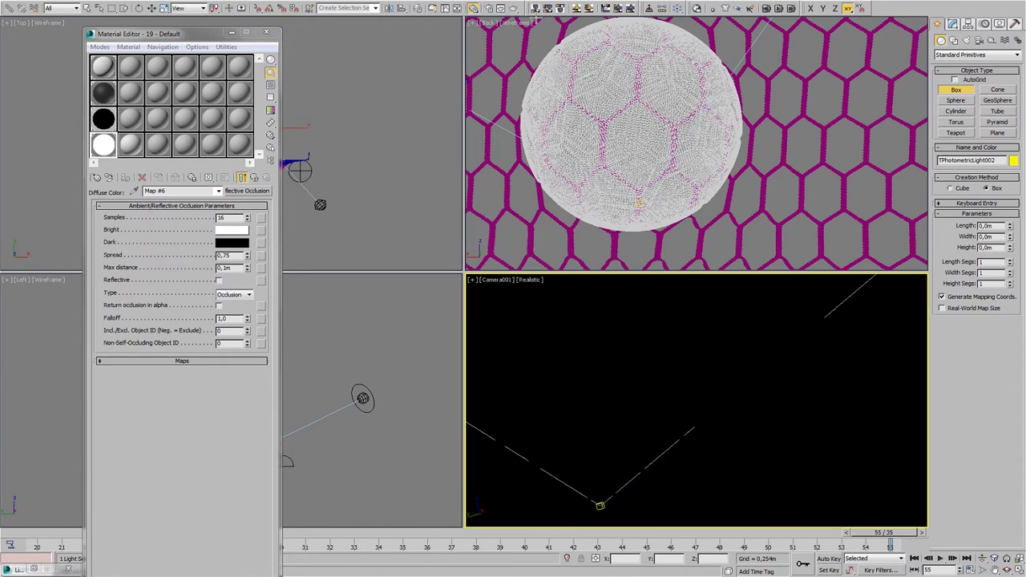
left_click(516, 8)
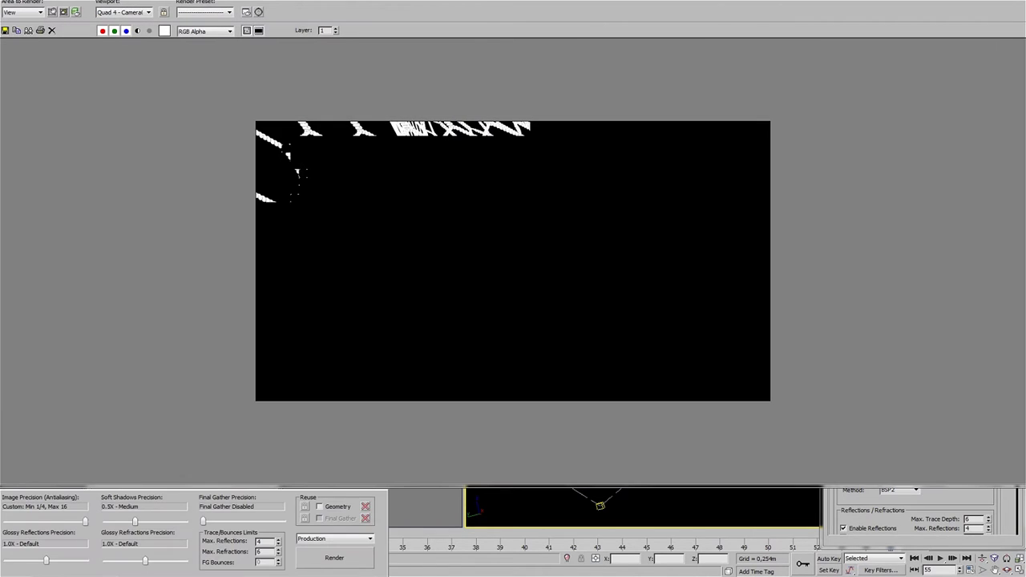
- Enlarge the finished frame 55 occlusion render from Camera001 for inspection
left_click(517, 9)
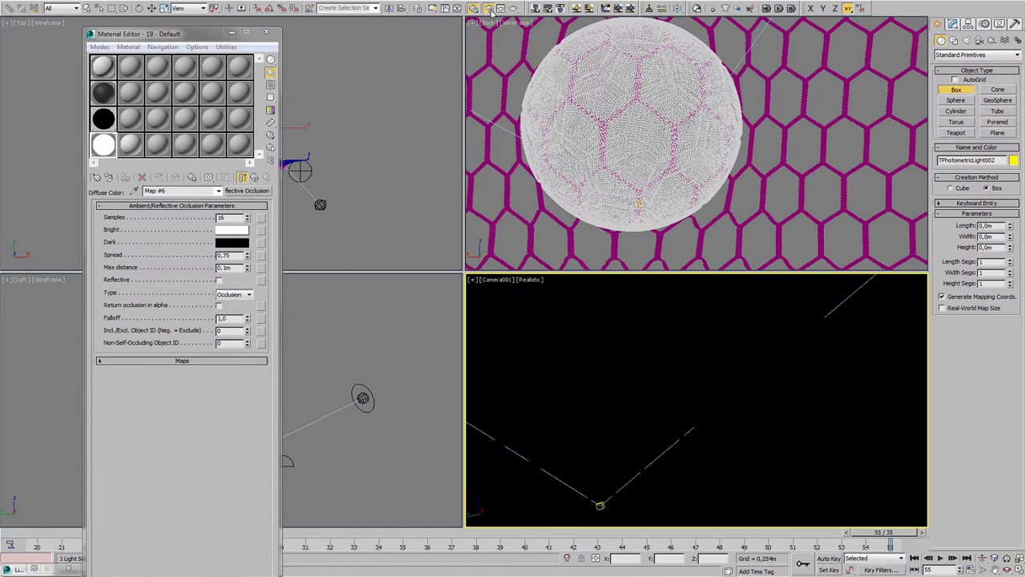
- Set the render output to PNG files named ao_ in the ball\ao folder, keeping the alpha channel
key("F10")
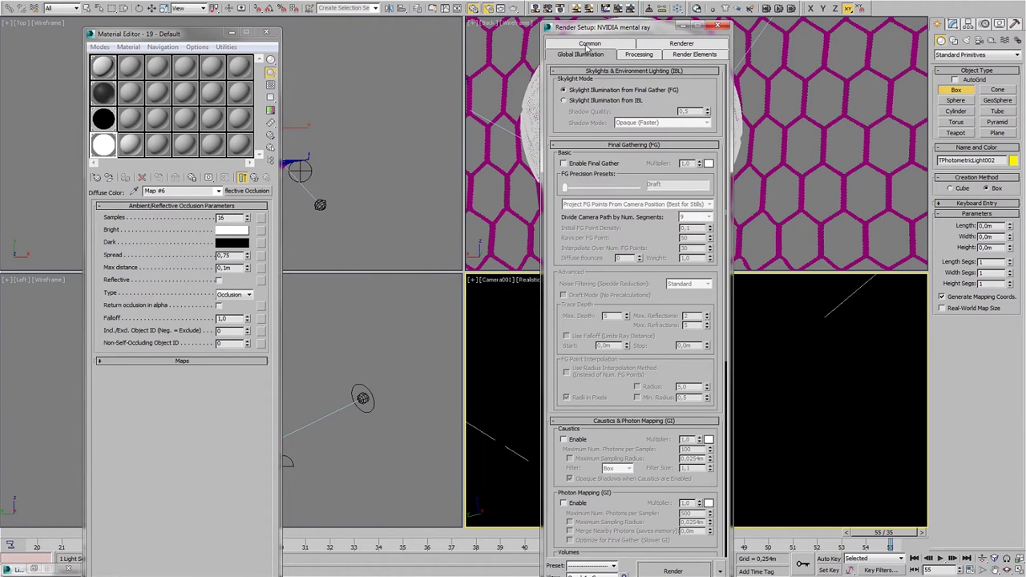
left_click(590, 44)
left_click(697, 385)
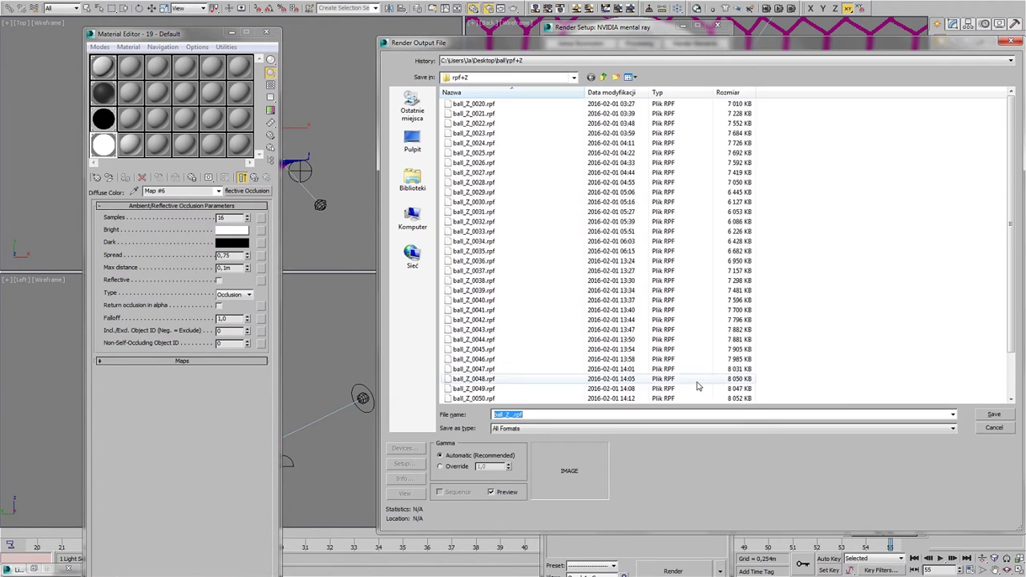
left_click(603, 77)
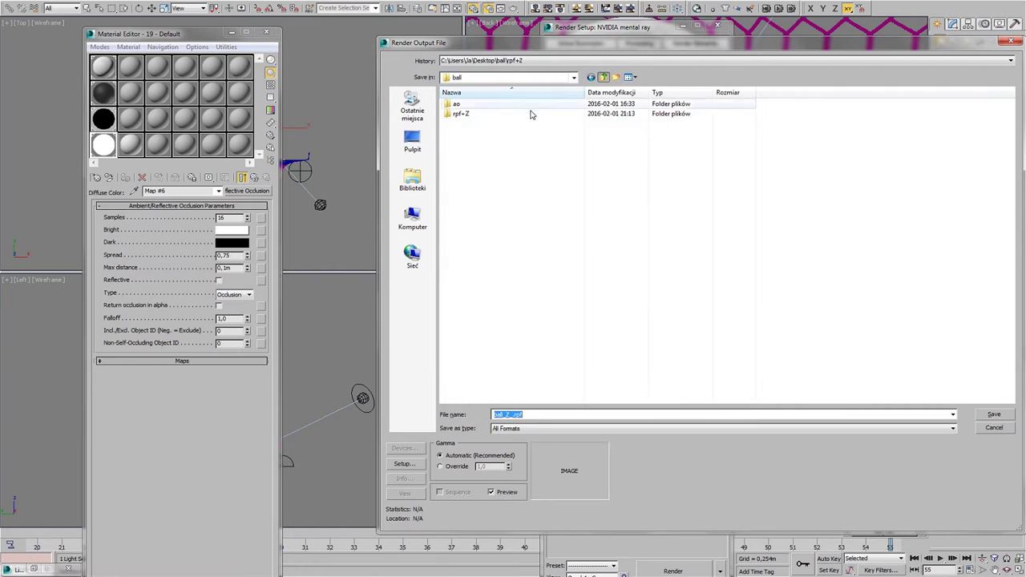
double_click(456, 104)
type("ao")
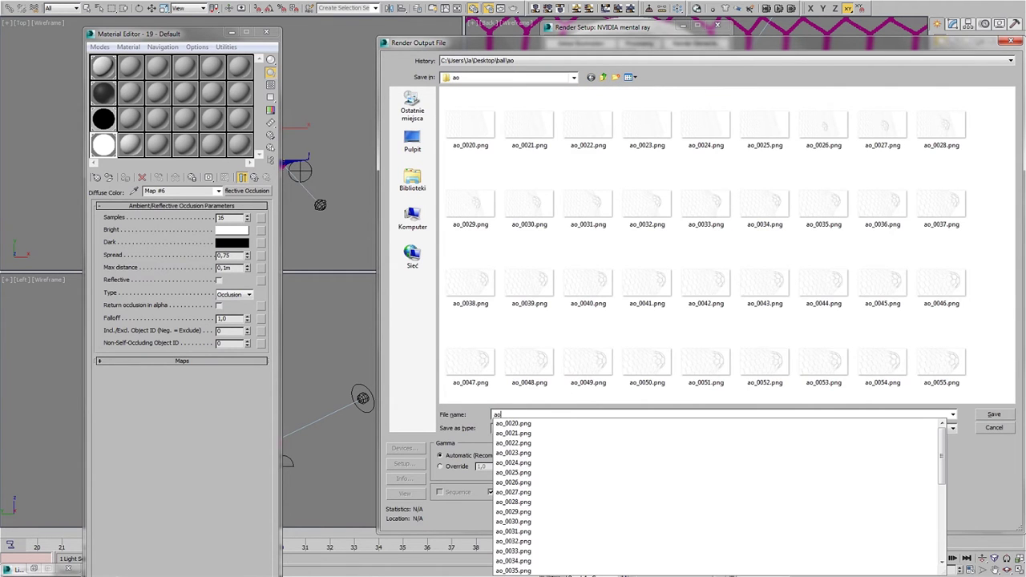
type("_")
left_click(449, 438)
left_click(994, 415)
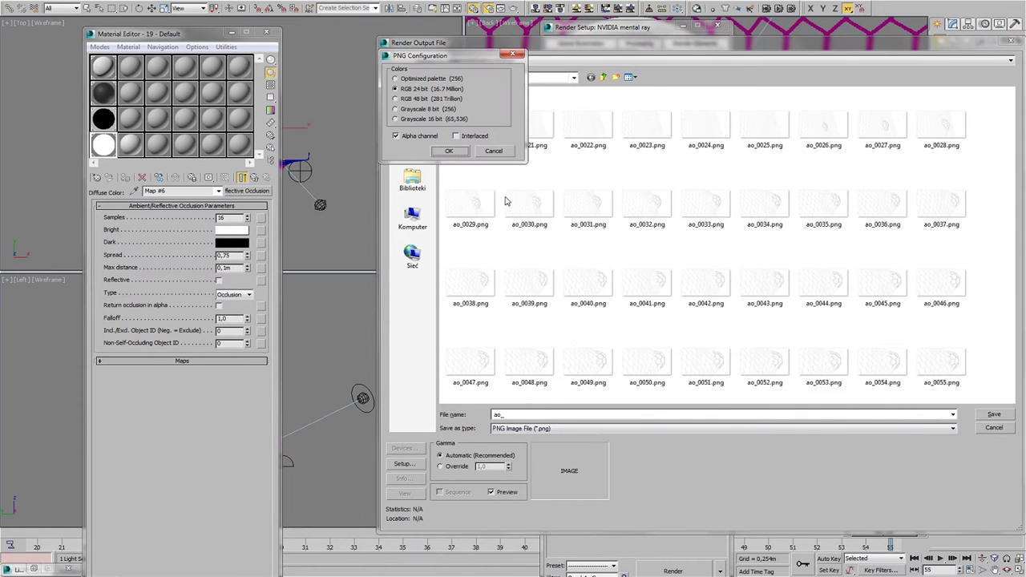
left_click(451, 150)
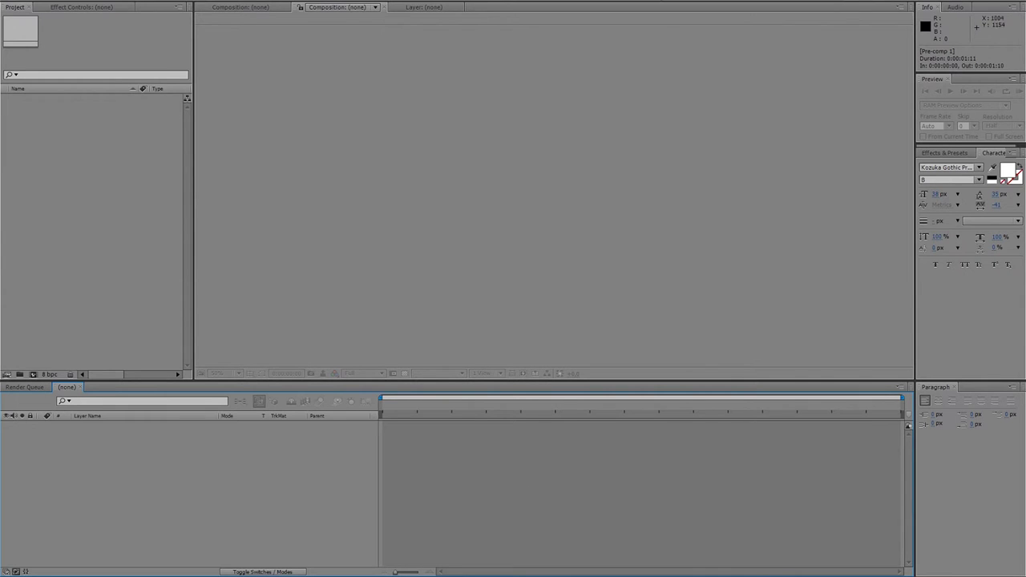
- Import the ao_ PNG sequence and the rpf+Z ball_Z RPF sequence with Straight - Unmatted alpha
double_click(94, 162)
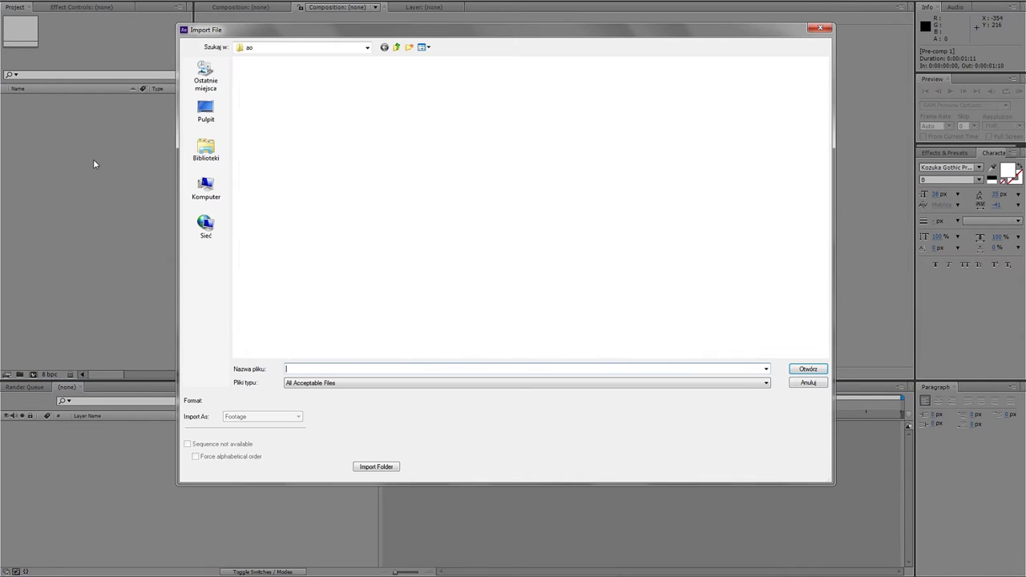
double_click(265, 96)
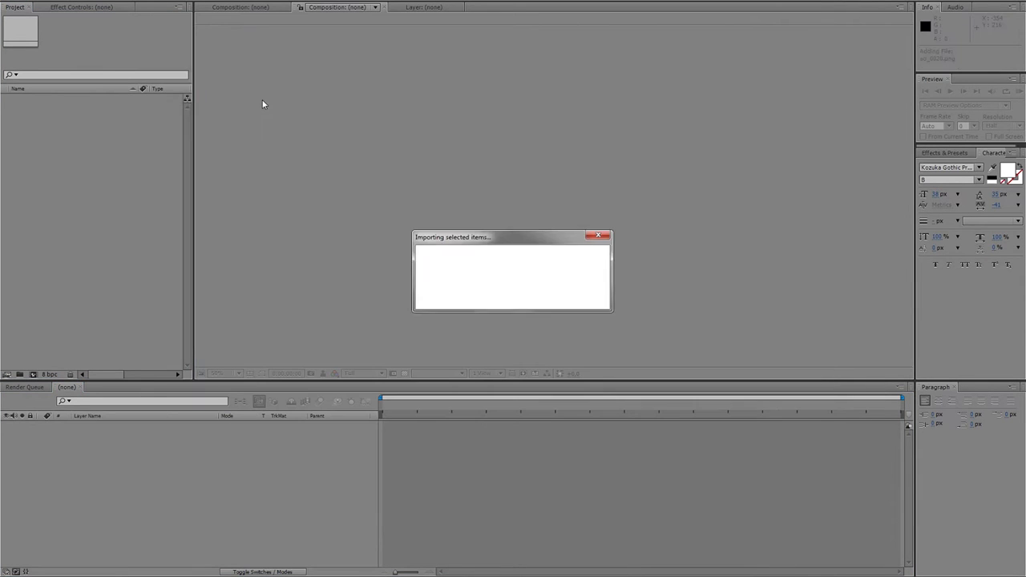
double_click(129, 168)
left_click(396, 47)
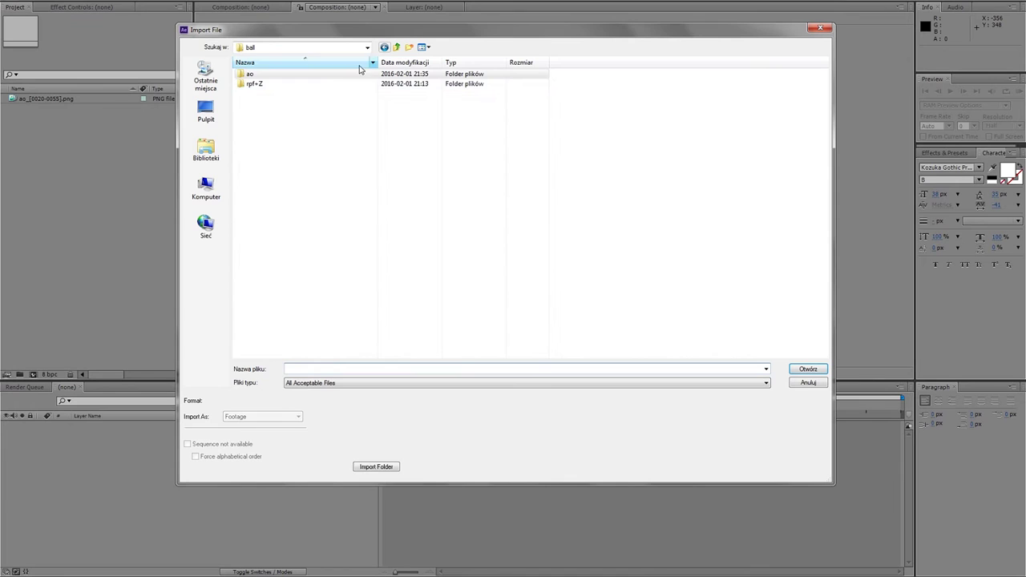
double_click(264, 85)
double_click(266, 82)
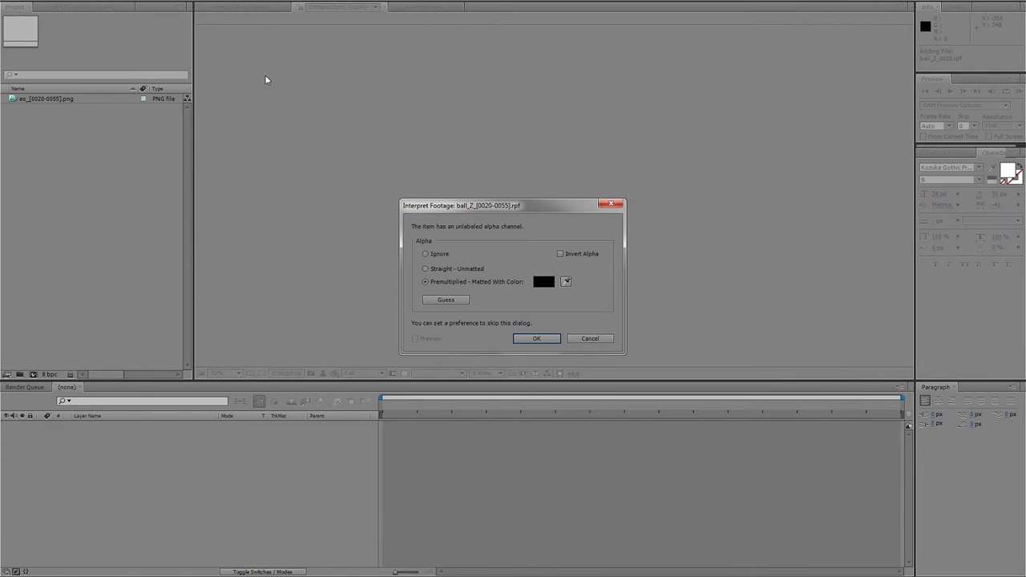
left_click(447, 300)
left_click(537, 338)
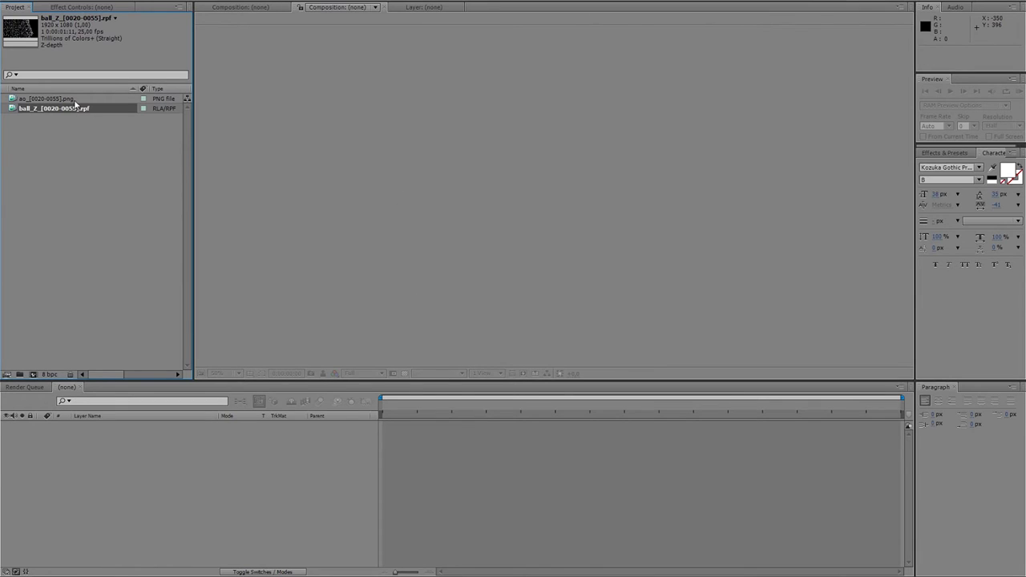
- Make a ball_Z composition from the RPF footage, preview it, and add ao_[0020-0055].png above
left_click_drag(57, 116, 33, 374)
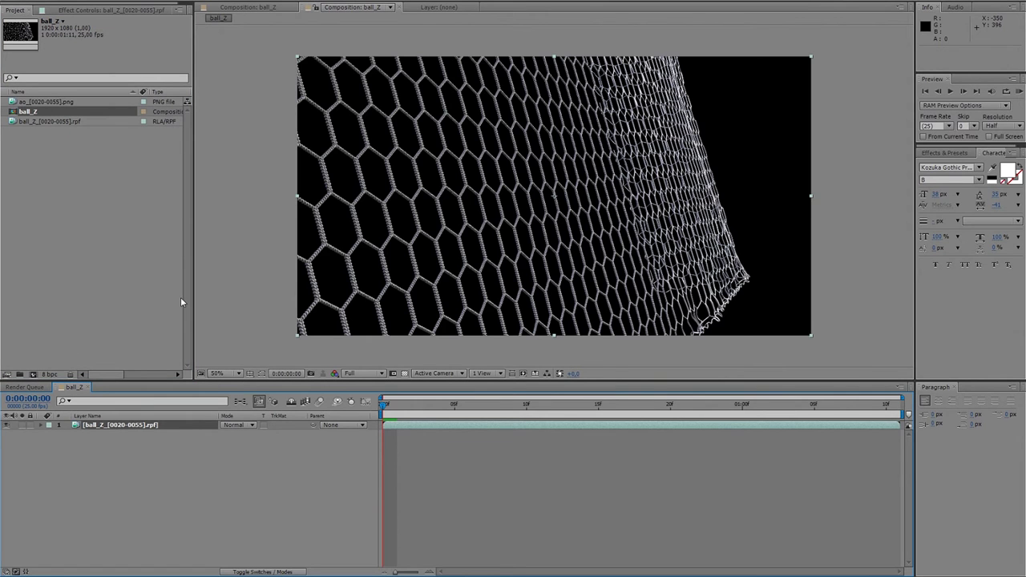
left_click_drag(444, 406, 425, 404)
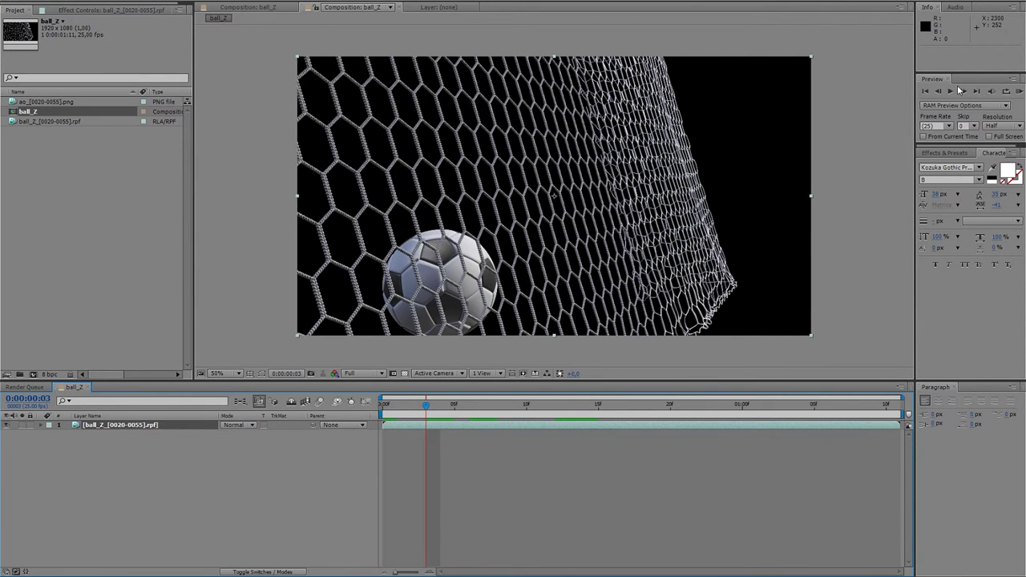
left_click(952, 91)
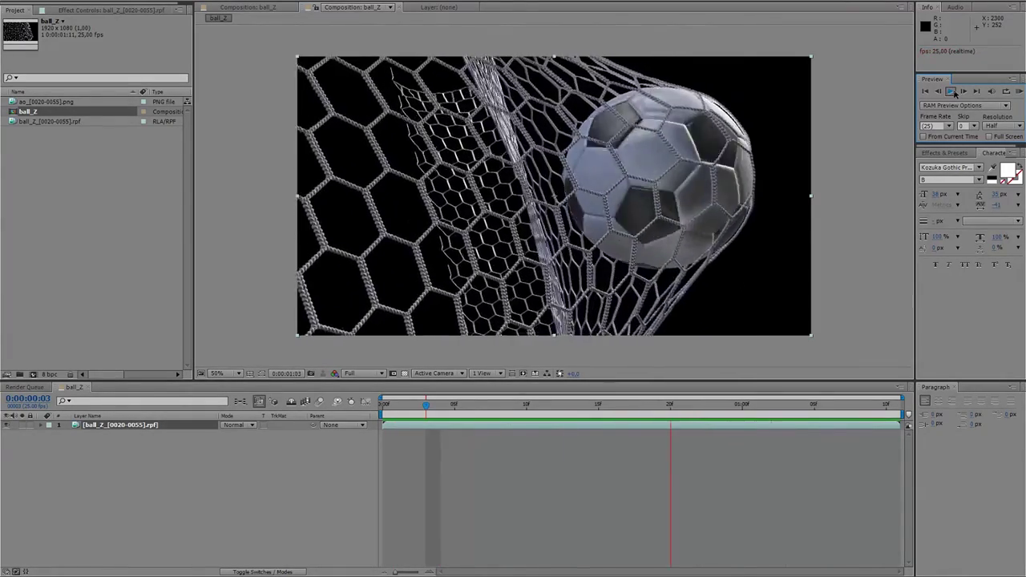
left_click(953, 92)
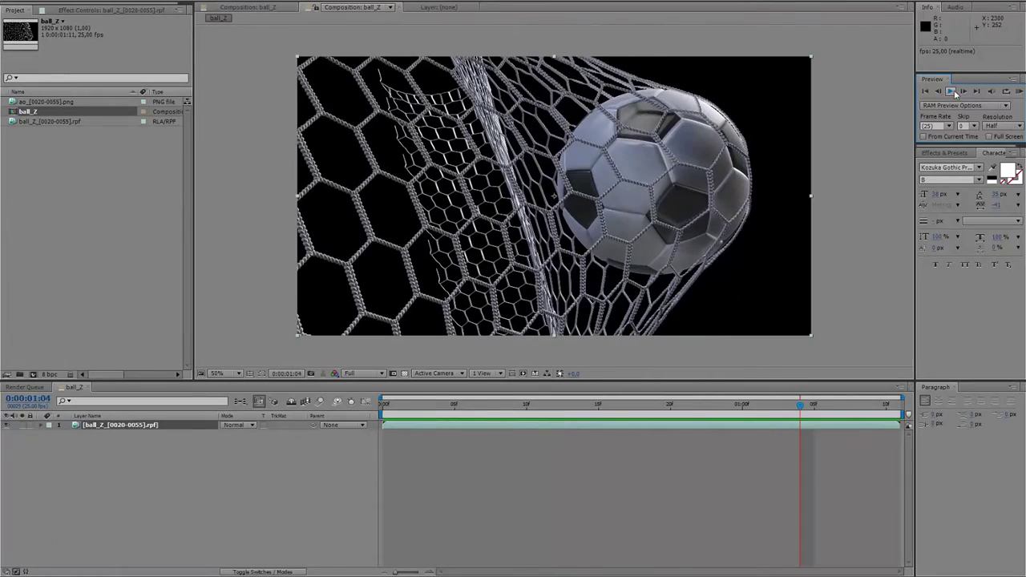
left_click_drag(40, 102, 133, 425)
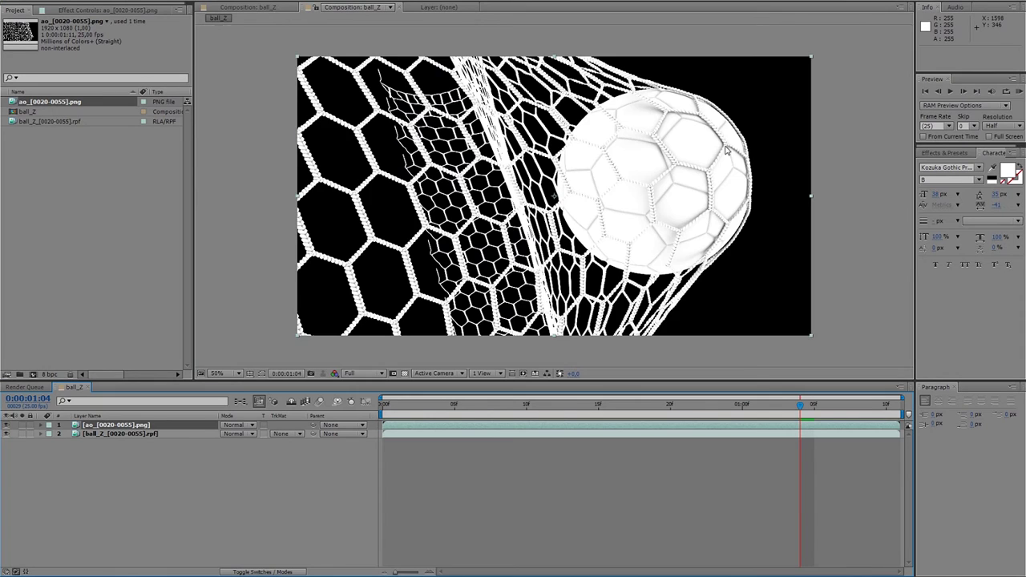
- Set the ao layer's blend mode to Multiply and toggle its visibility to compare the darkening
scroll(569, 184, "up", 2)
left_click(249, 425)
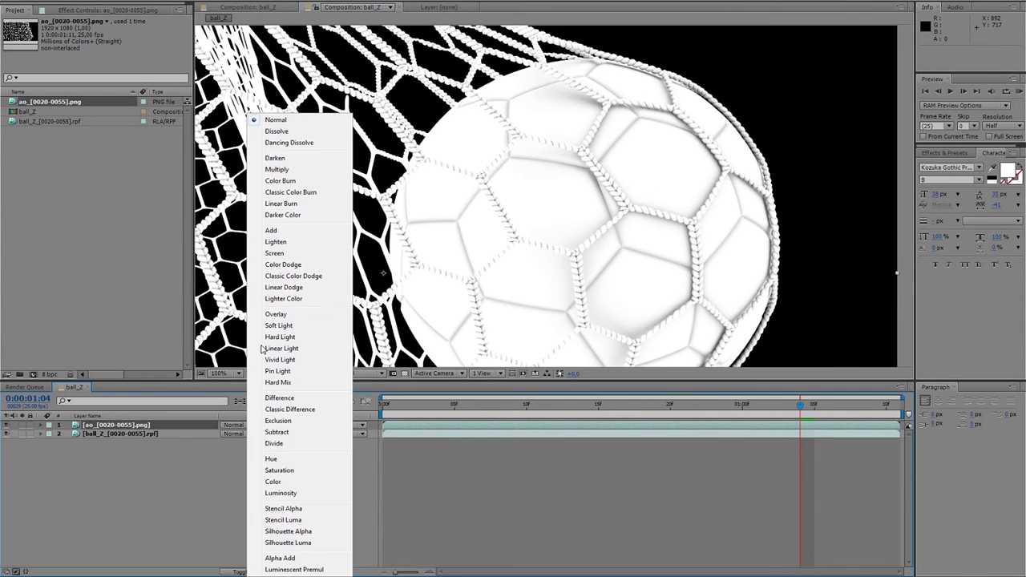
left_click(276, 170)
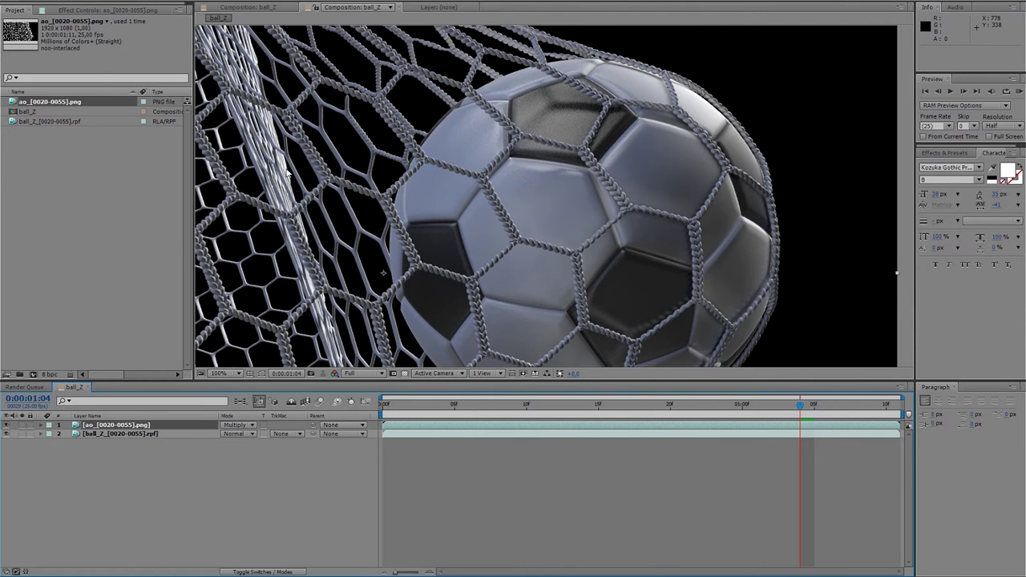
left_click(8, 425)
left_click(8, 425)
left_click(8, 425)
left_click(8, 425)
left_click(112, 434)
scroll(527, 207, "down", 2)
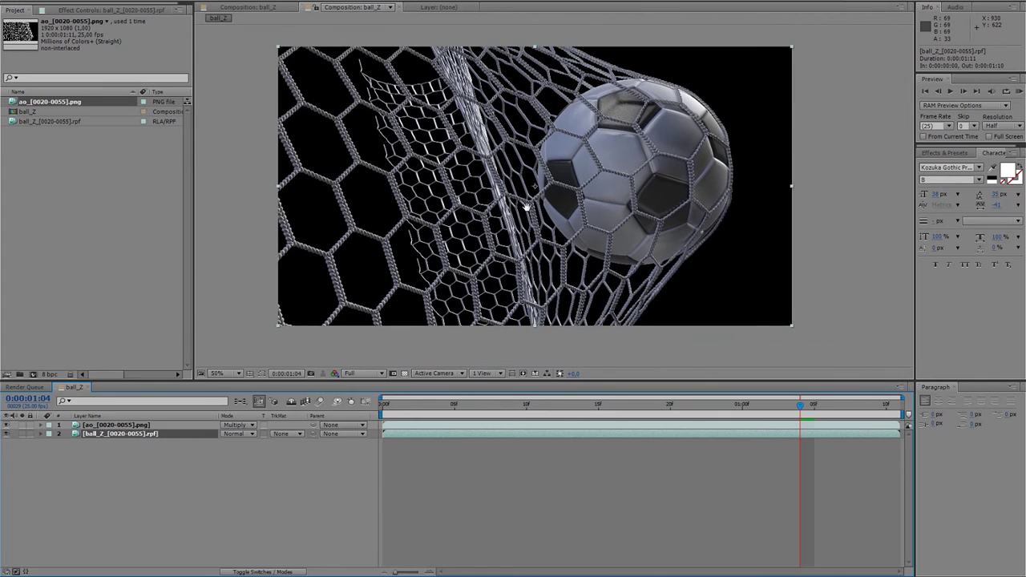
- Apply Levels to ball_Z with input white 206 and raised input black, comparing with the AO pass
right_click(180, 437)
mouse_move(240, 191)
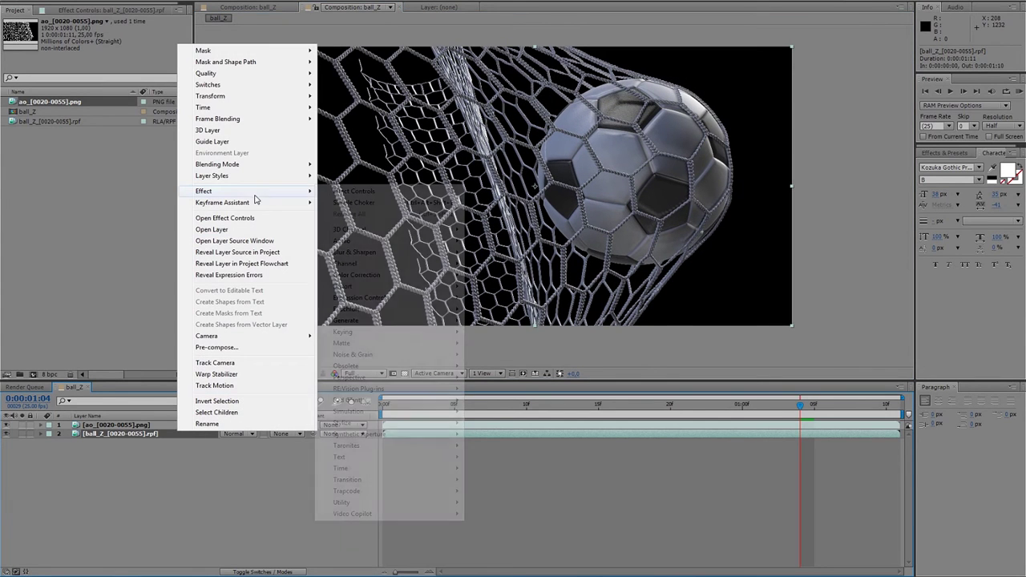
mouse_move(356, 275)
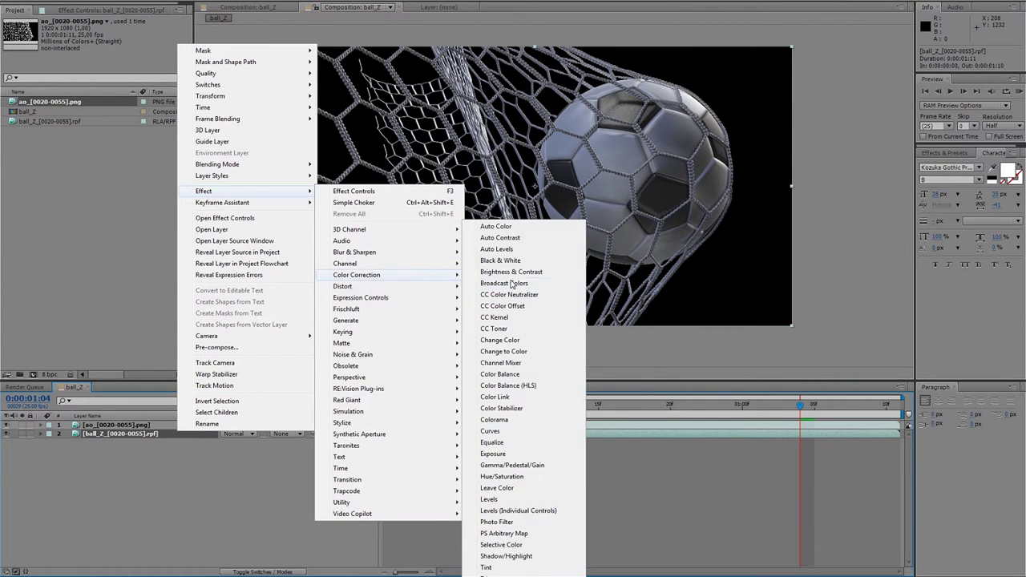
left_click(489, 499)
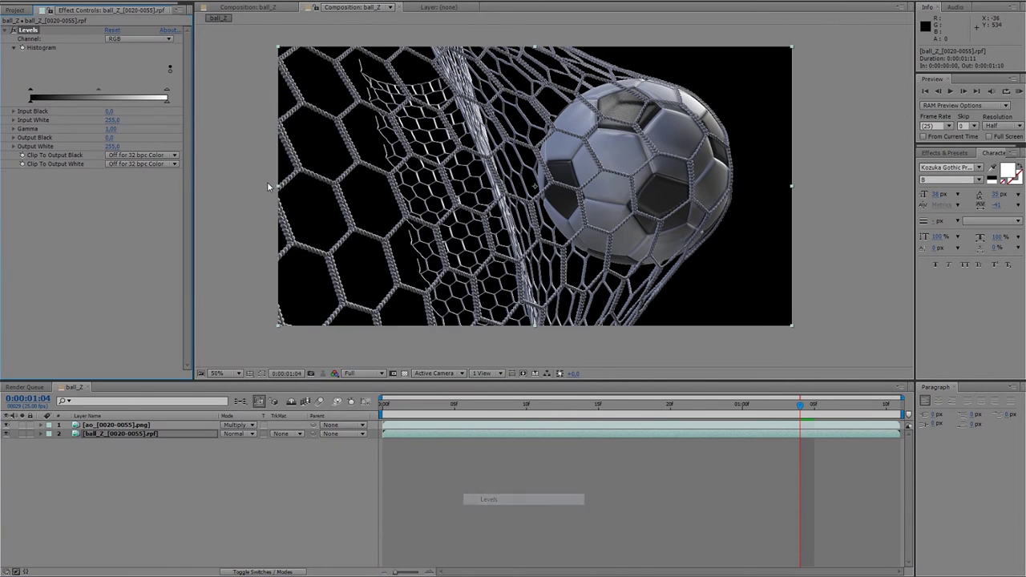
left_click_drag(165, 94, 141, 94)
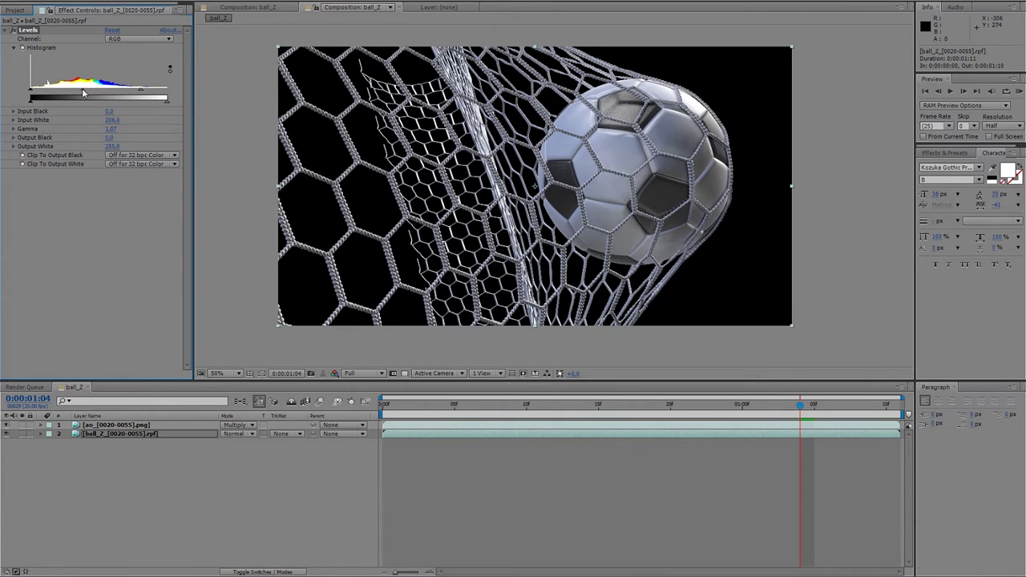
left_click_drag(35, 94, 42, 95)
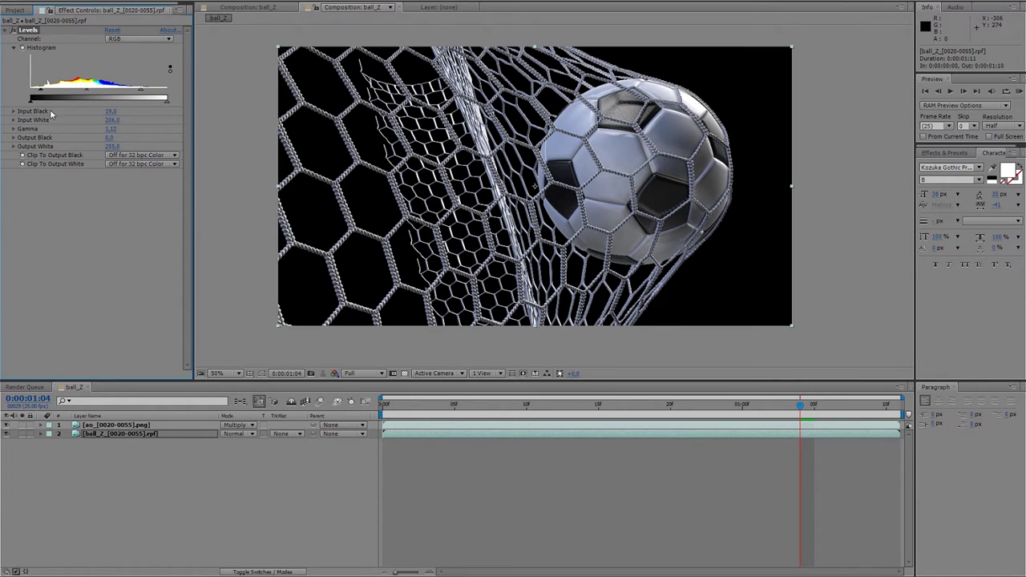
left_click(136, 529)
left_click(101, 426)
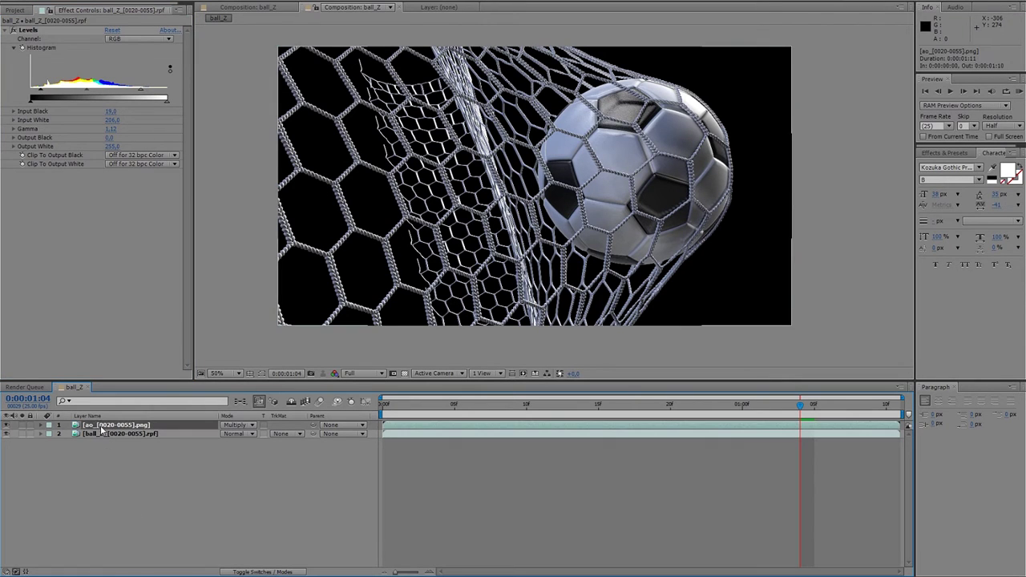
left_click(9, 425)
left_click(8, 425)
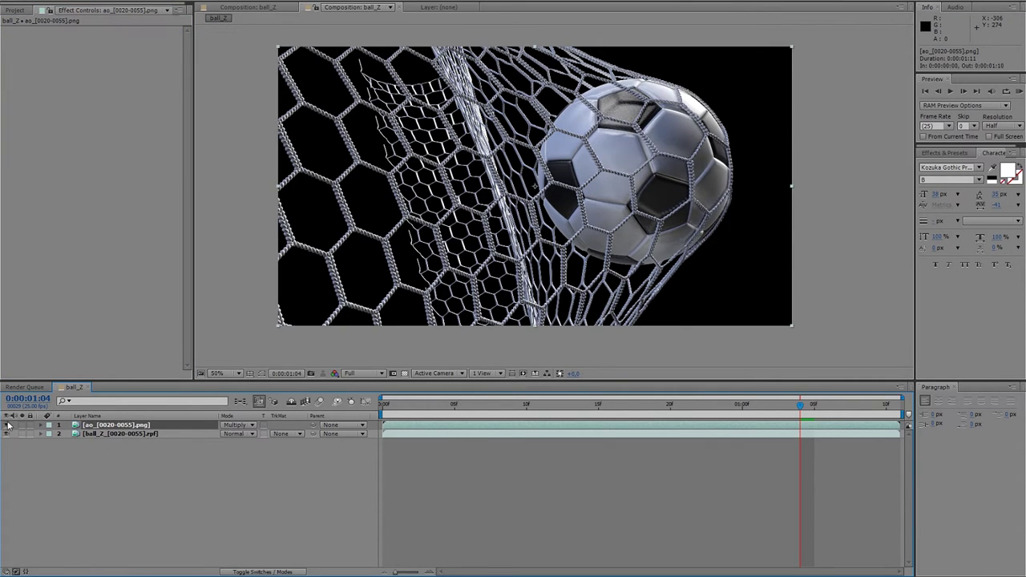
- Duplicate the ball_Z layer so a copy sits on top of the stack
left_click(114, 473)
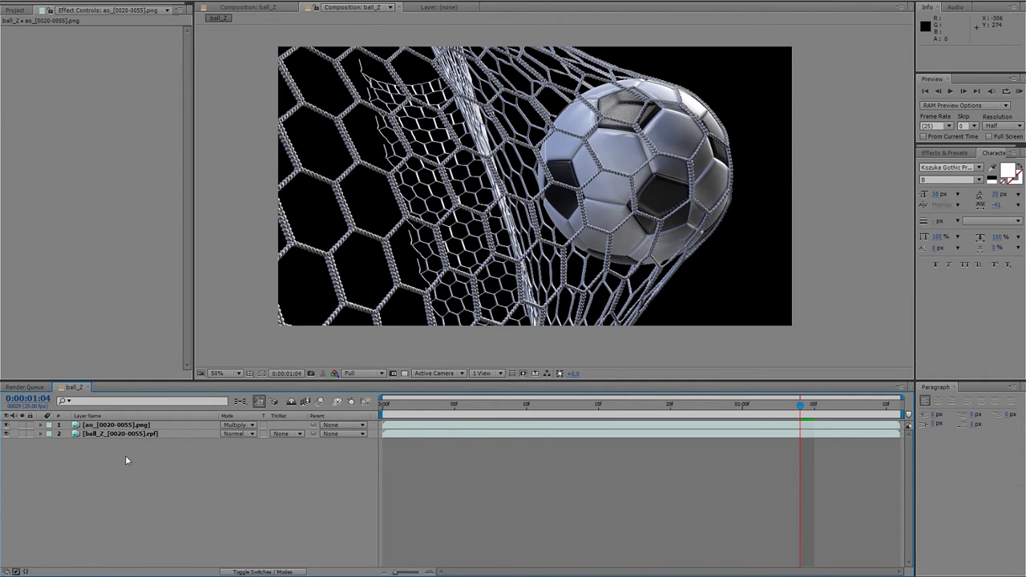
left_click_drag(479, 238, 469, 241)
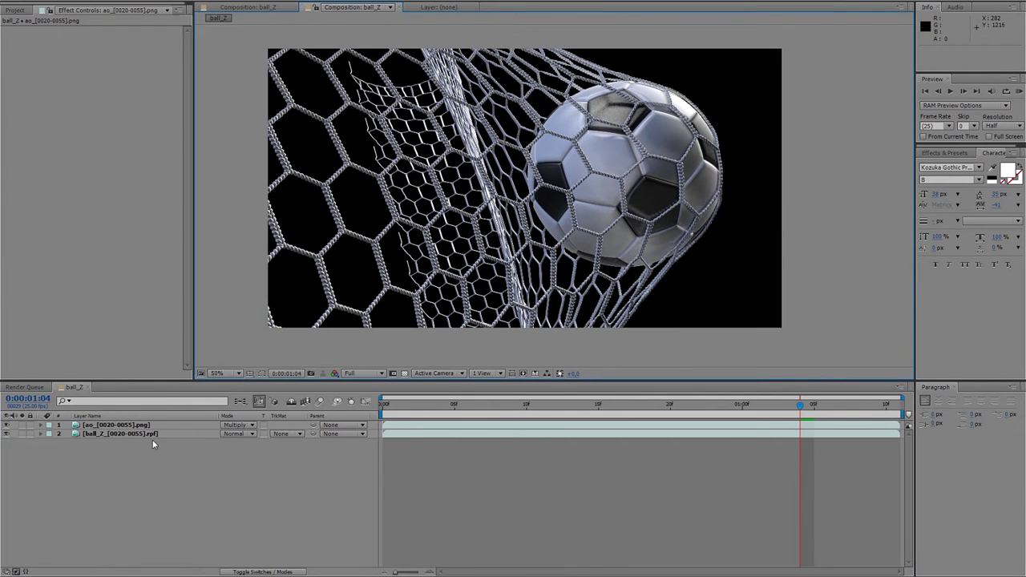
left_click(157, 434)
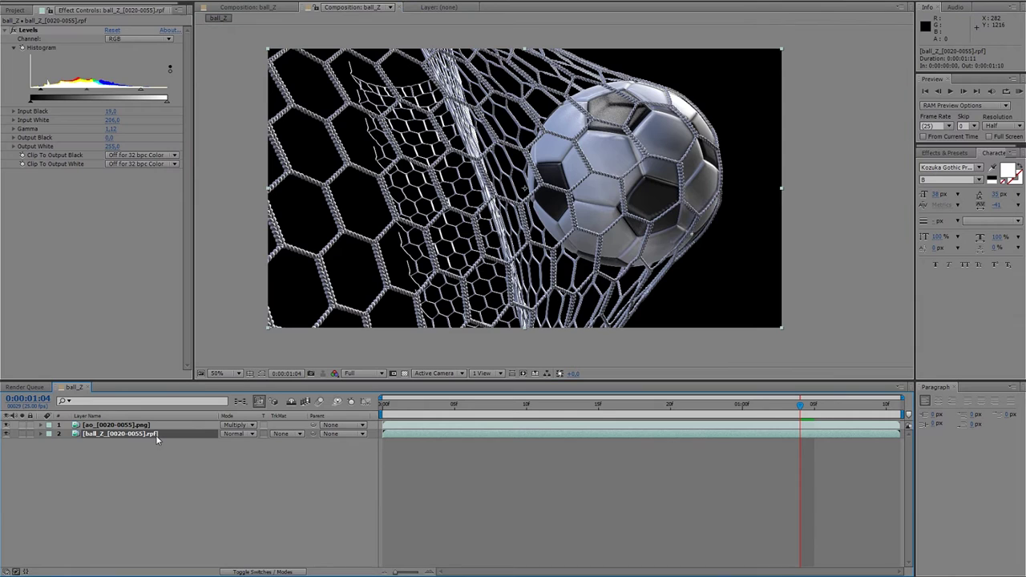
key("ctrl+d")
left_click_drag(157, 436, 155, 425)
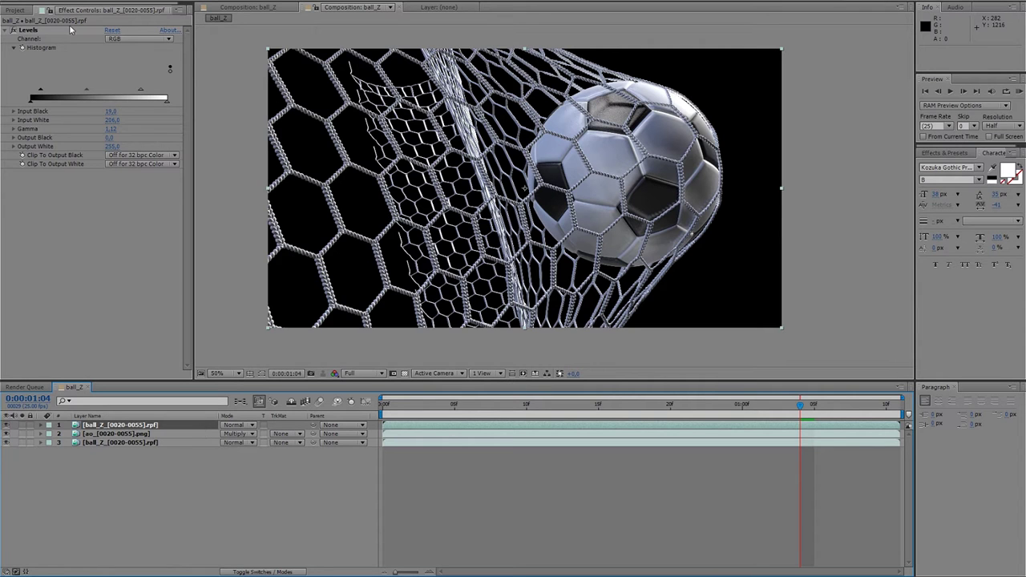
- Replace the top copy's Levels effect with 3D Channel Extract
left_click(27, 31)
key("Delete")
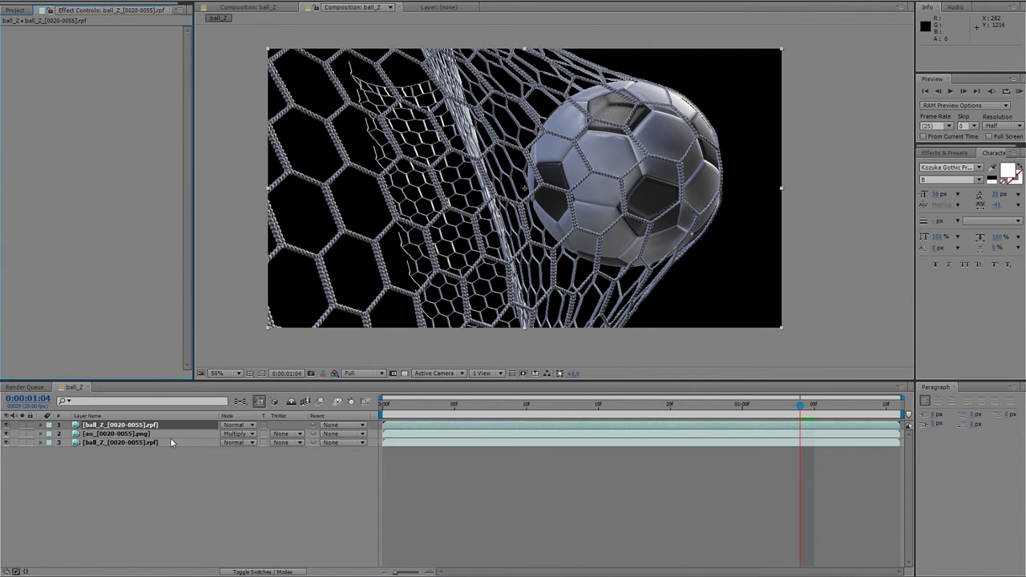
right_click(170, 438)
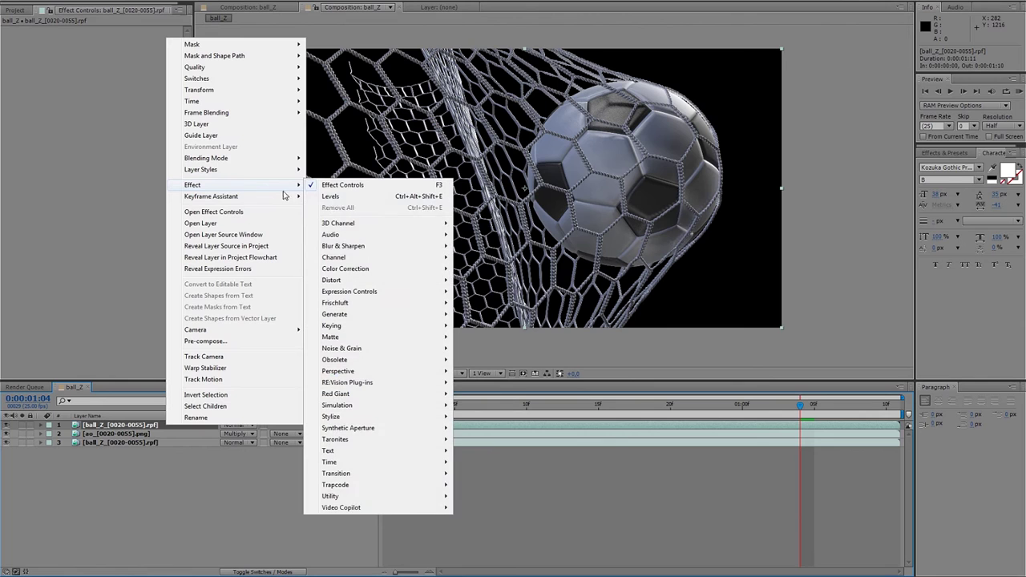
mouse_move(338, 223)
left_click(489, 223)
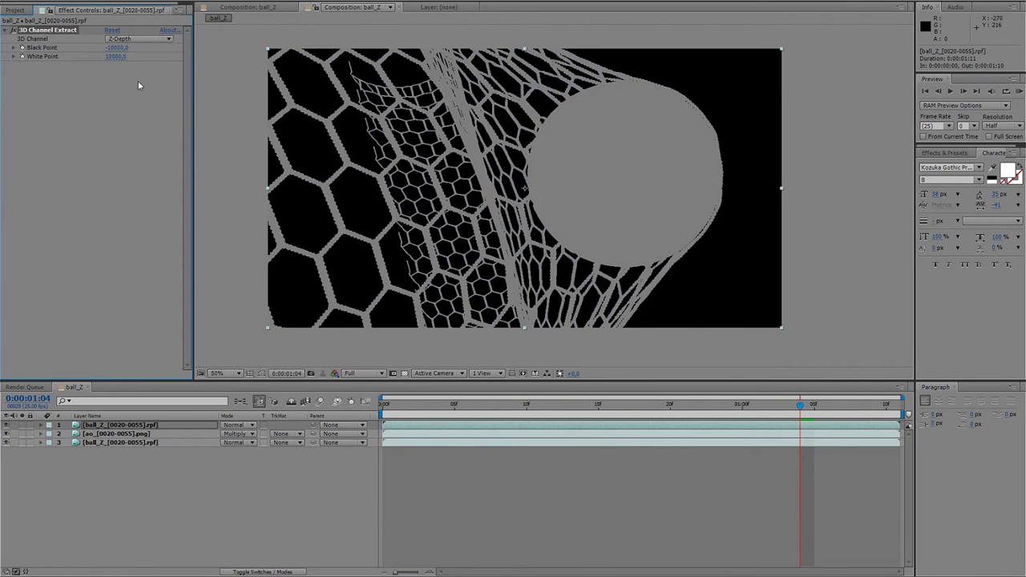
- Tune the Z-depth matte to Black Point -280 and White Point -100
mouse_move(116, 48)
left_mouse_down()
mouse_move(143, 48)
mouse_move(96, 58)
mouse_move(148, 50)
left_mouse_up()
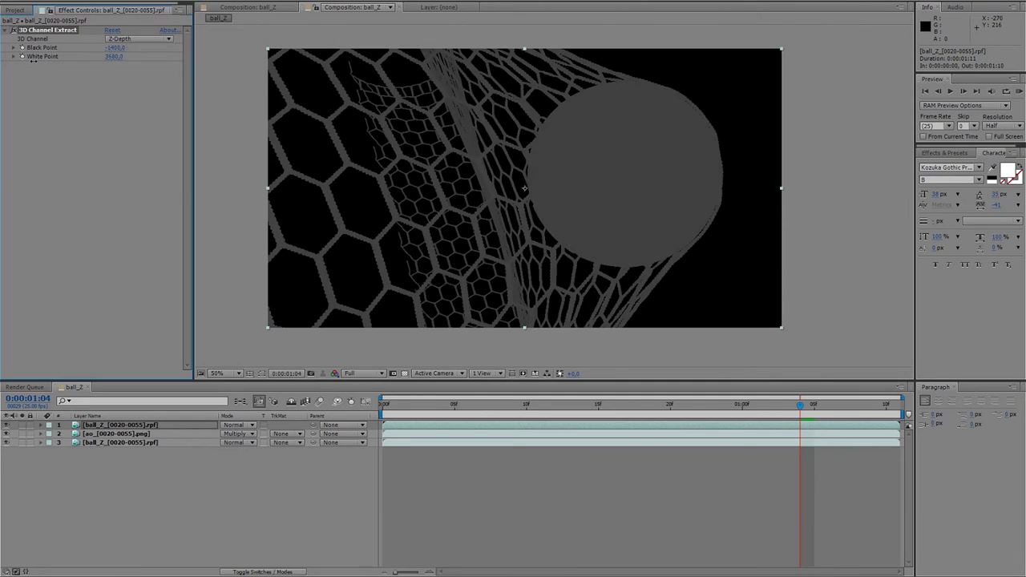
mouse_move(115, 59)
left_mouse_down()
mouse_move(101, 57)
mouse_move(166, 50)
mouse_move(83, 57)
mouse_move(93, 47)
left_mouse_up()
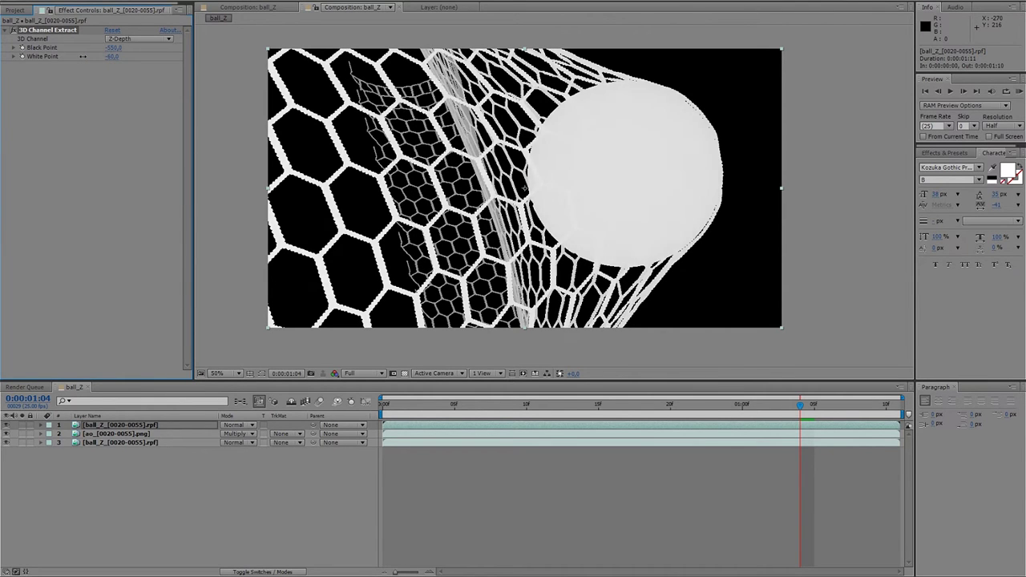
left_click_drag(113, 48, 126, 48)
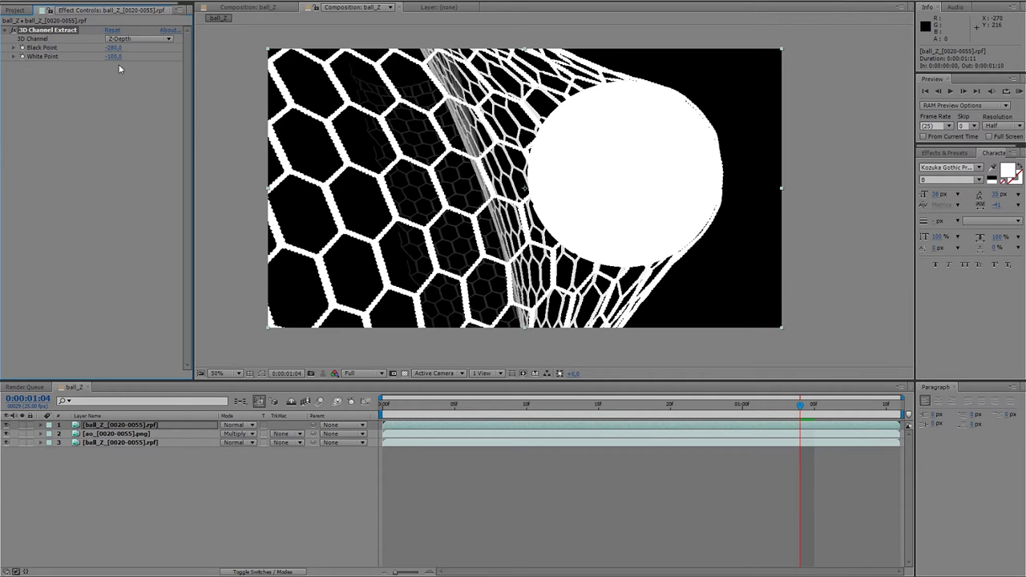
left_click_drag(113, 57, 115, 58)
- Set the depth-extract copy's blend mode to Multiply
right_click(146, 568)
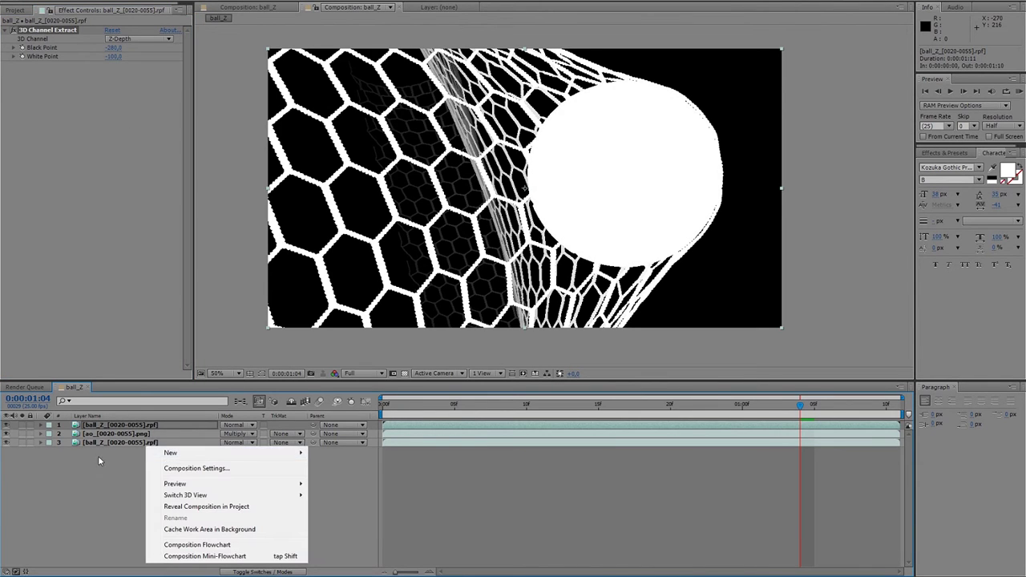
left_click(201, 421)
left_click(251, 425)
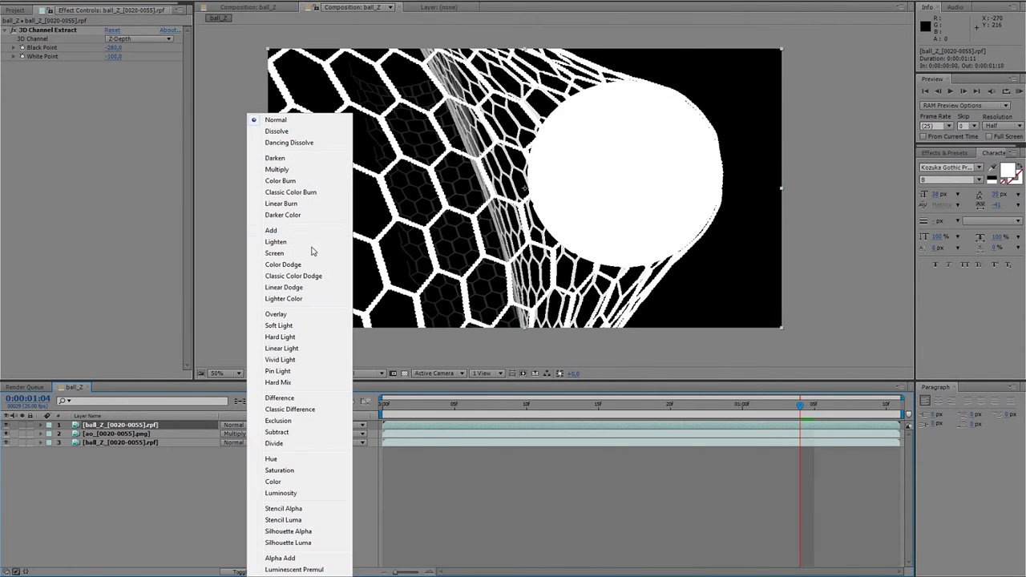
left_click(287, 170)
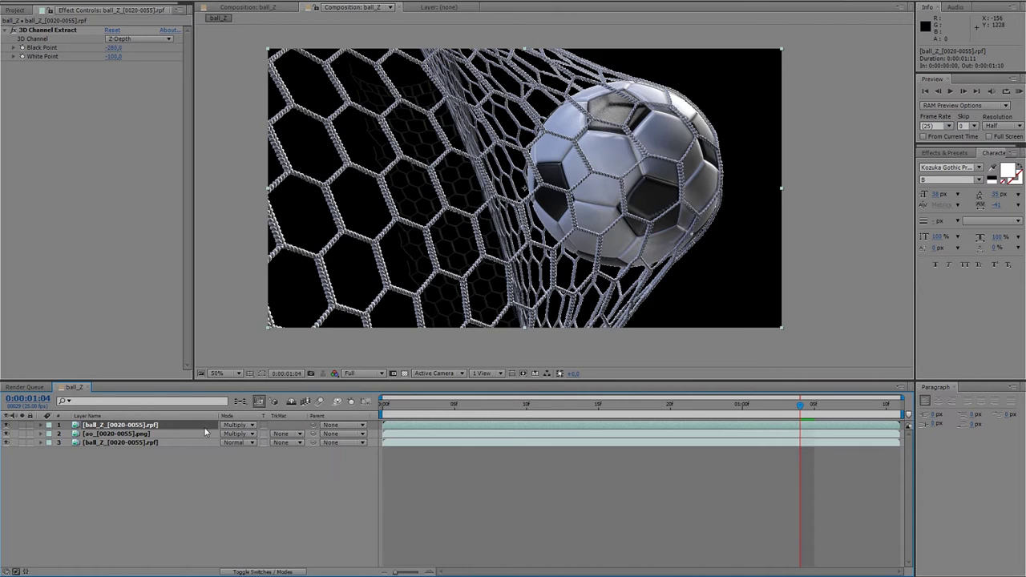
- Create a black 1920x1080 solid and move it to the bottom of the layer stack
right_click(178, 510)
mouse_move(203, 398)
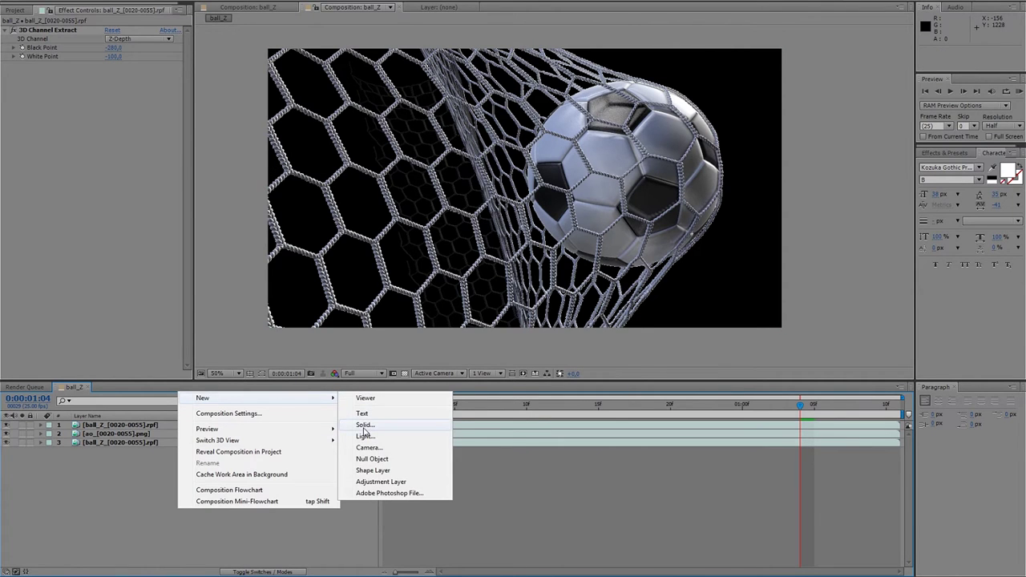
left_click(364, 431)
left_click(506, 344)
left_click_drag(252, 293, 54, 346)
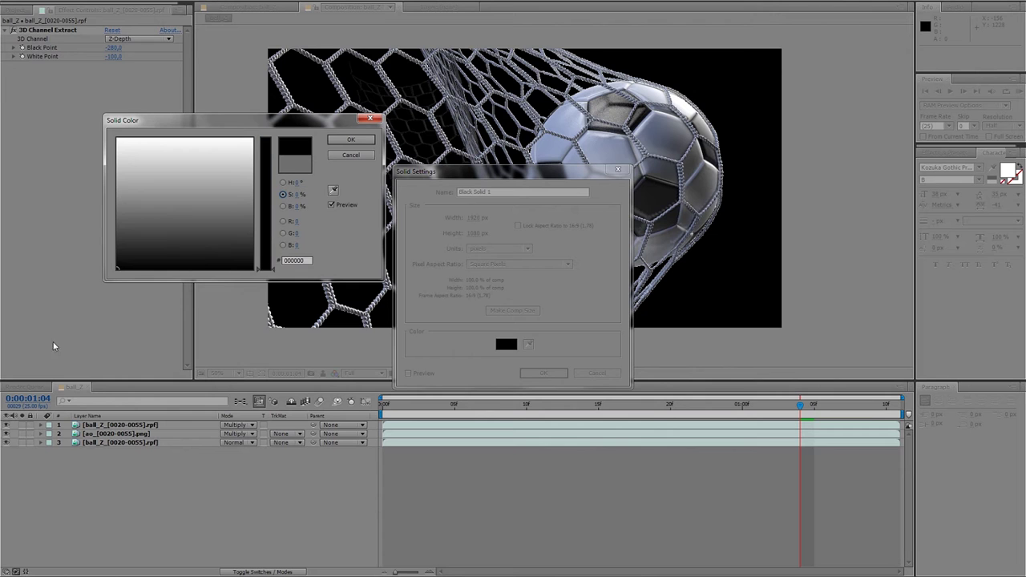
left_click(350, 140)
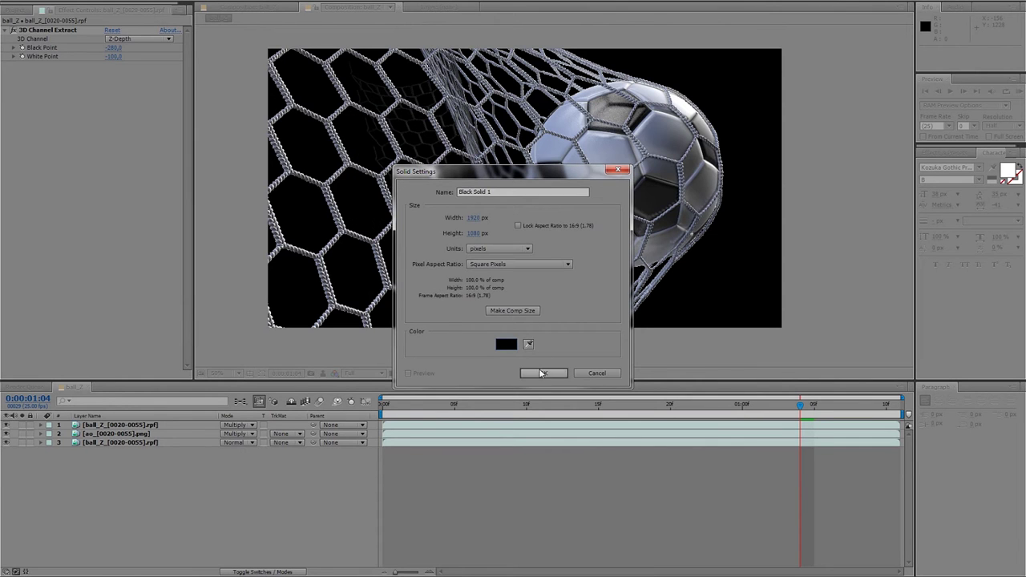
left_click(544, 373)
left_click_drag(126, 429, 115, 481)
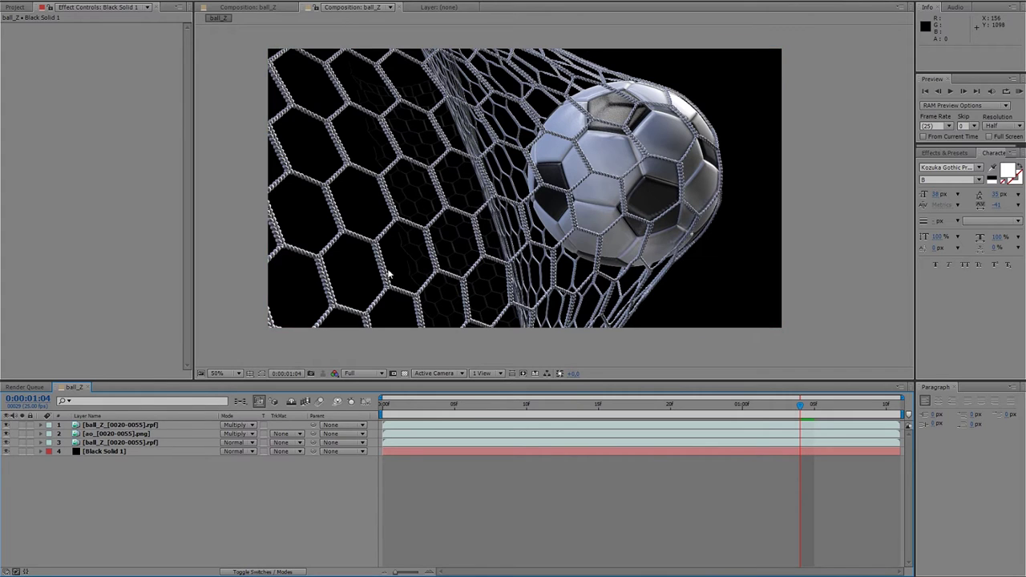
left_click(104, 426)
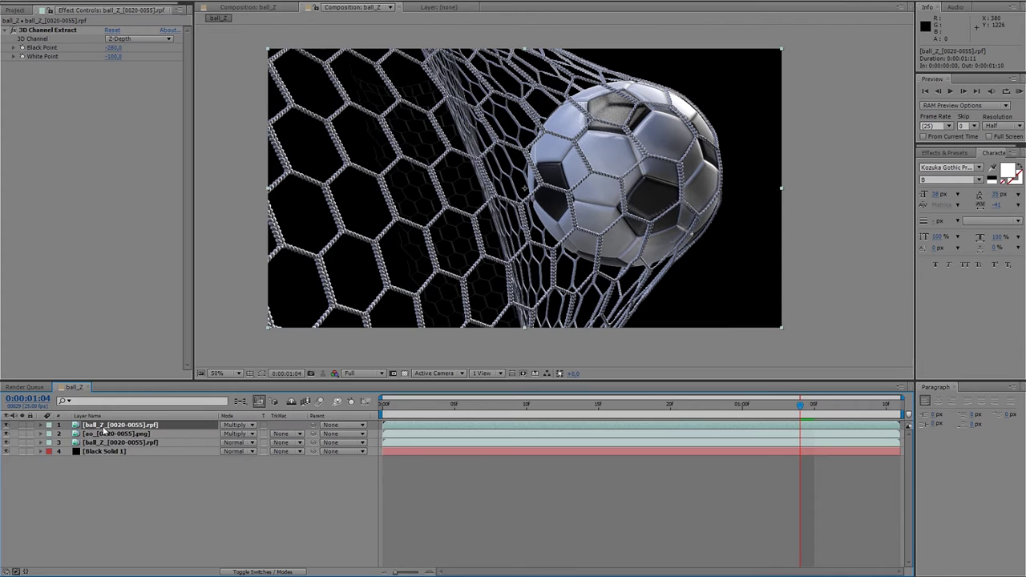
- Duplicate the depth layer, solo it, and set Black Point -150 and White Point -90
key("ctrl+d")
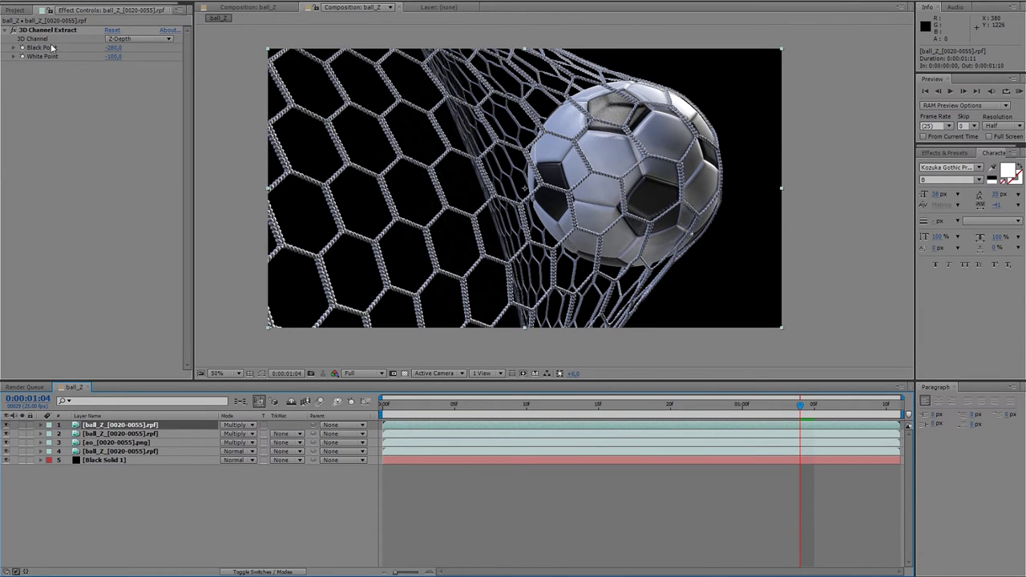
left_click(22, 426)
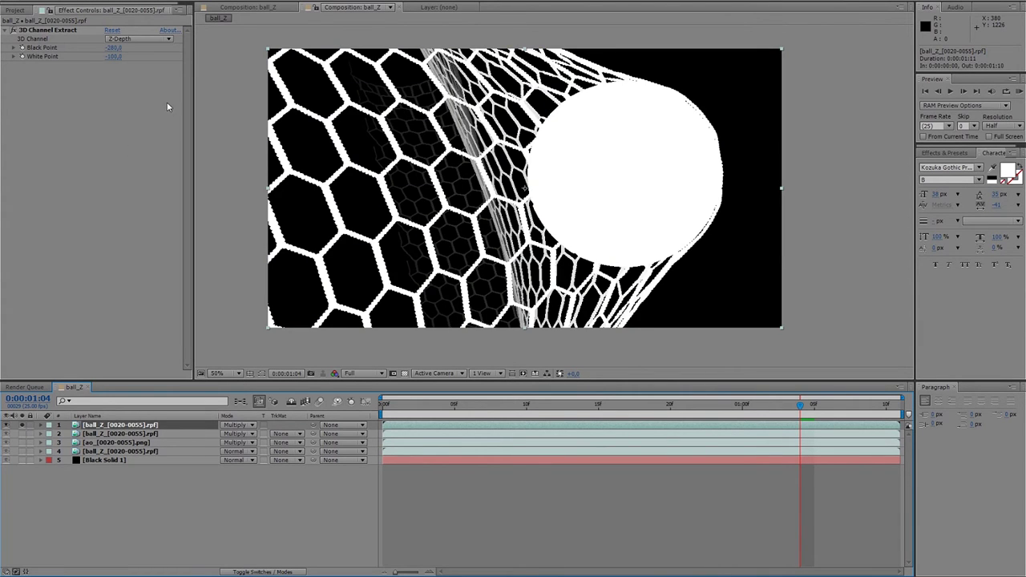
left_click_drag(110, 47, 117, 48)
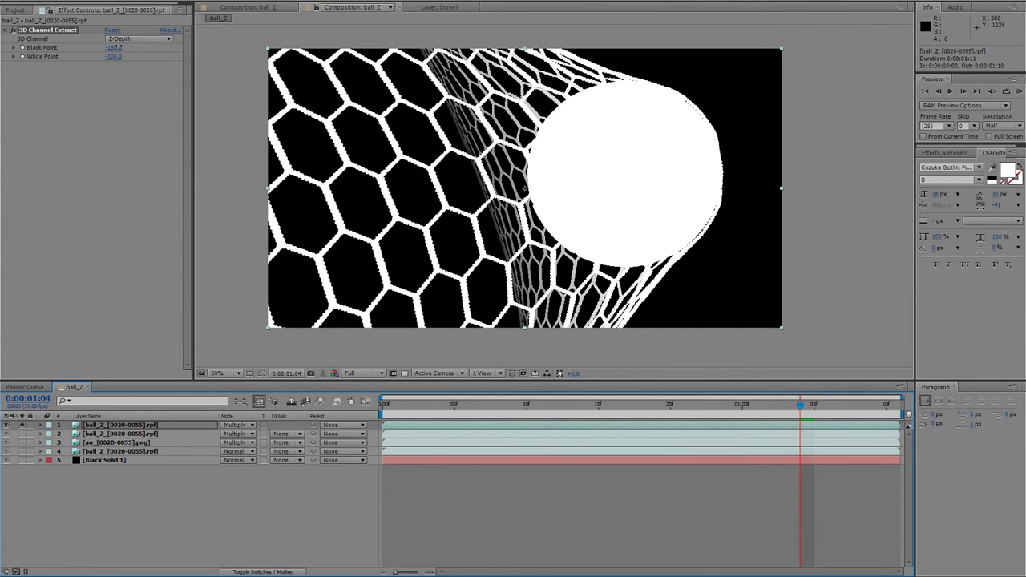
left_click_drag(111, 56, 116, 47)
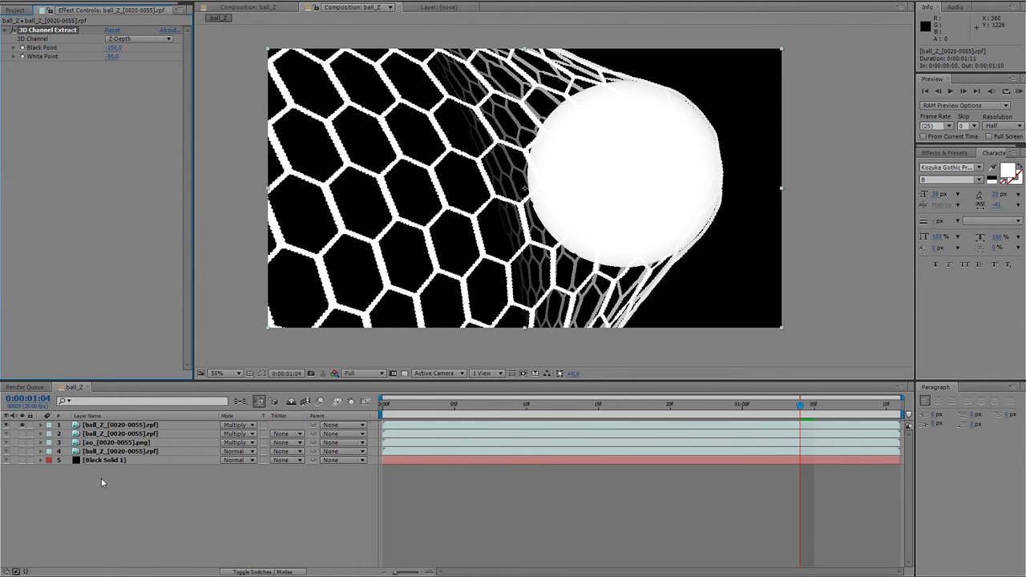
left_click(117, 426)
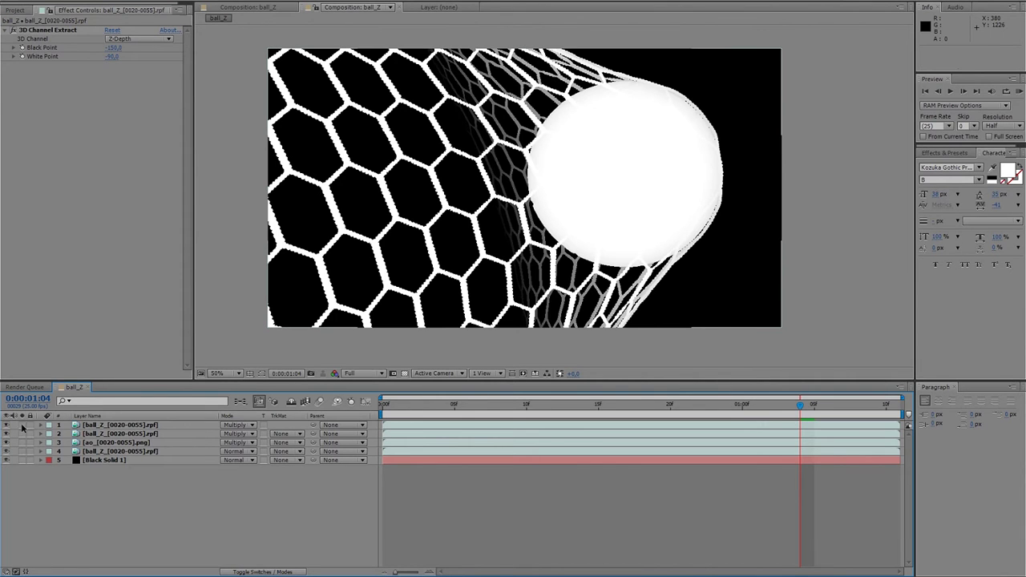
left_click(23, 426)
- Pre-compose and hide the top depth layer, adding an adjustment layer beneath it
key("ctrl+shift+c")
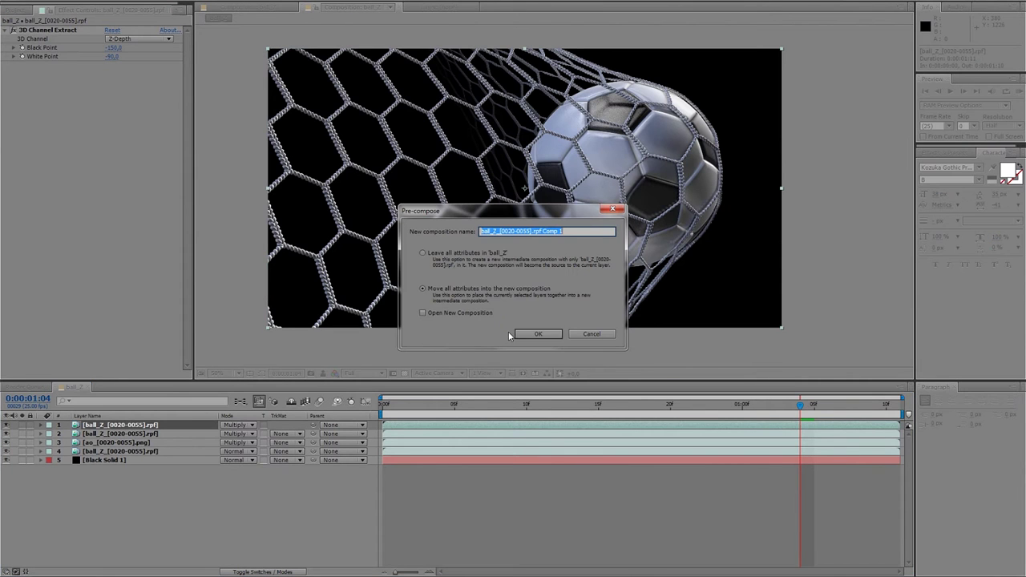
left_click(534, 336)
left_click(6, 425)
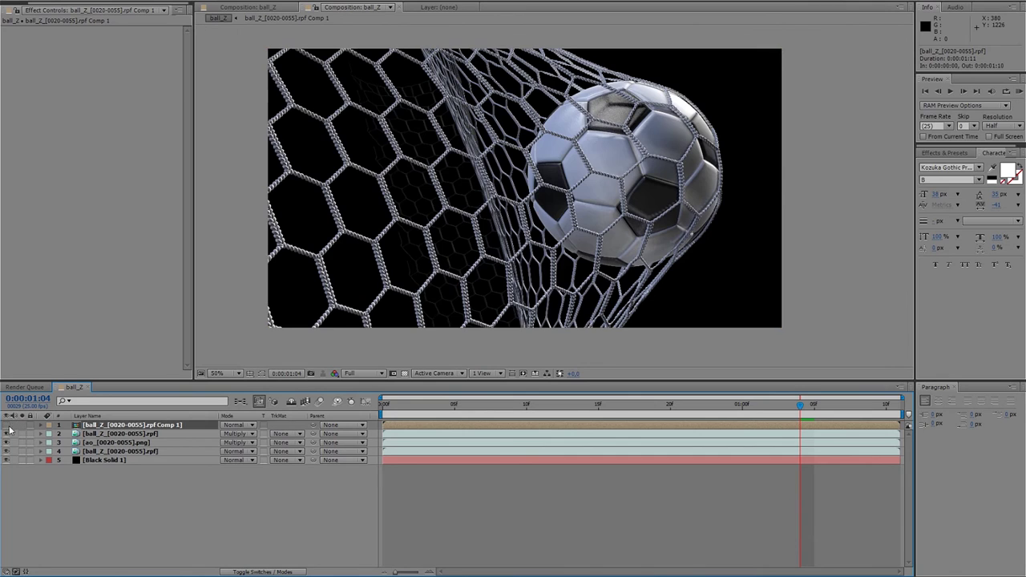
right_click(113, 476)
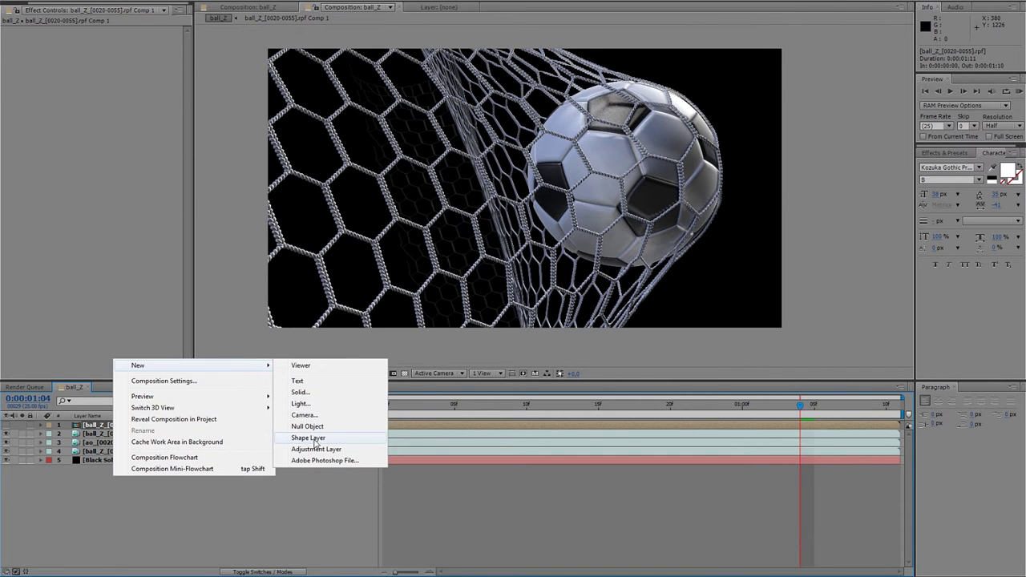
mouse_move(193, 365)
left_click(316, 445)
left_click_drag(148, 426, 150, 436)
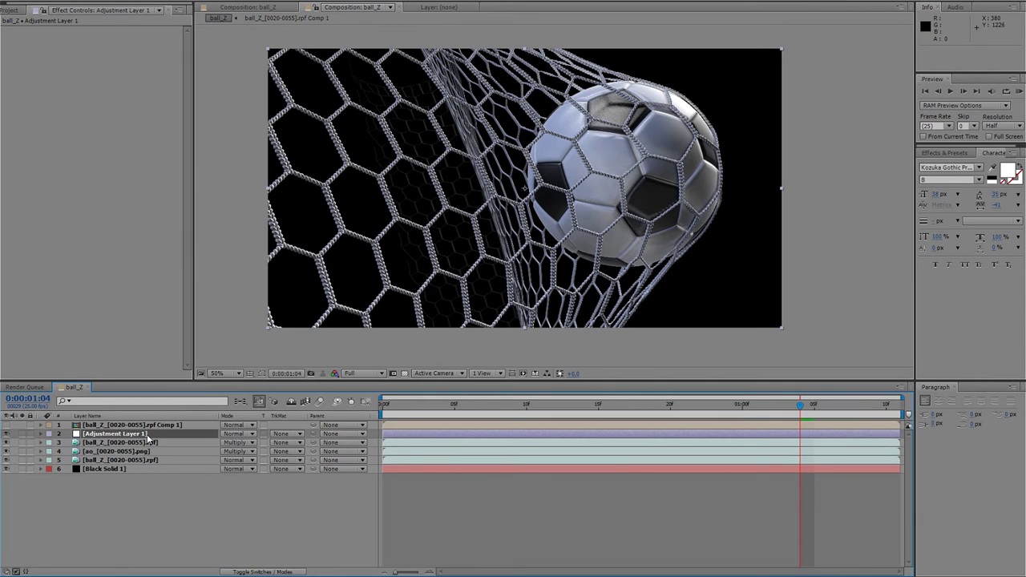
- Apply FL Depth Of Field using the depth precomp, blur radius about 23.6
right_click(148, 435)
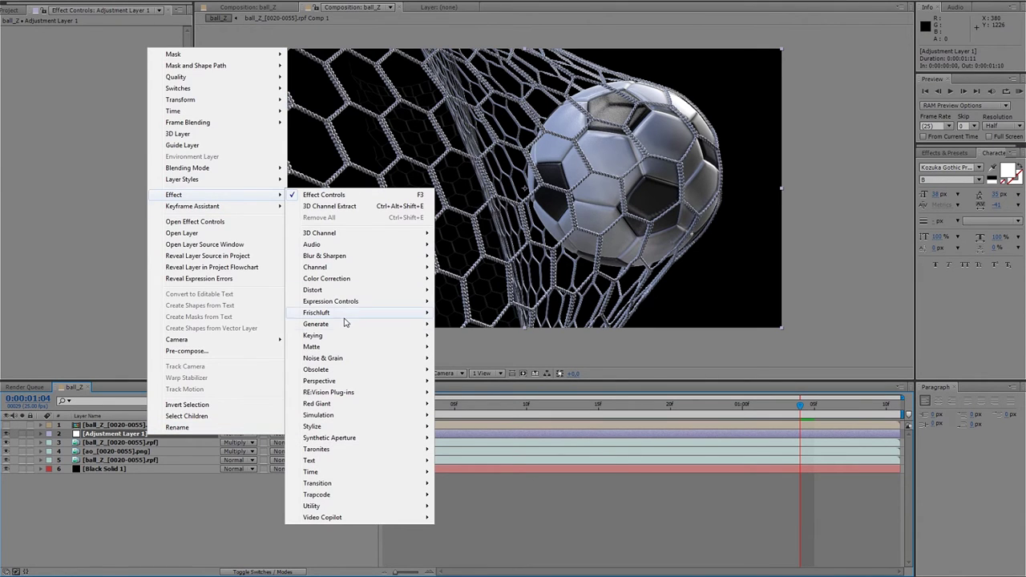
mouse_move(316, 313)
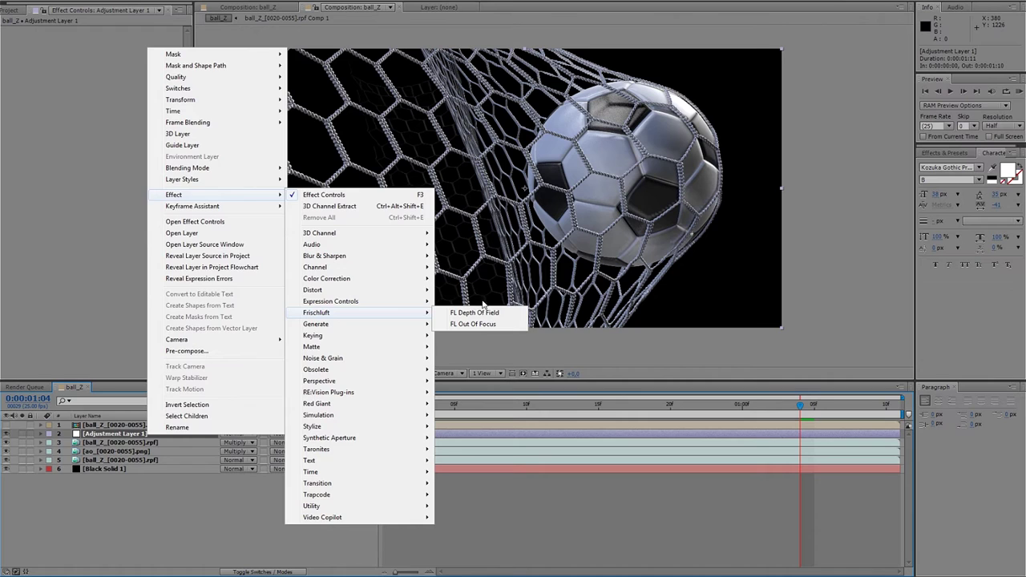
left_click(477, 312)
left_click(142, 49)
left_click(139, 75)
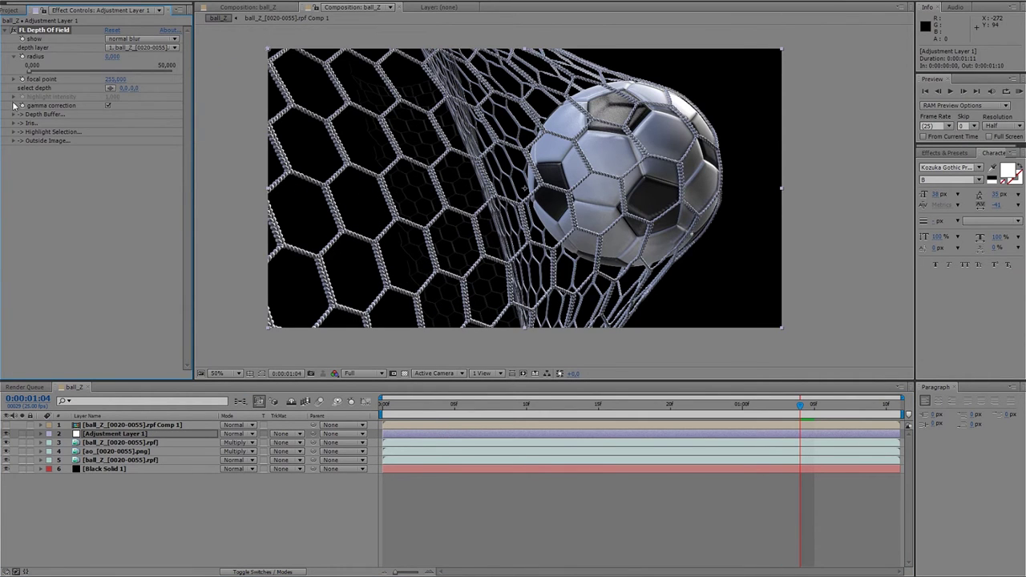
left_click(96, 70)
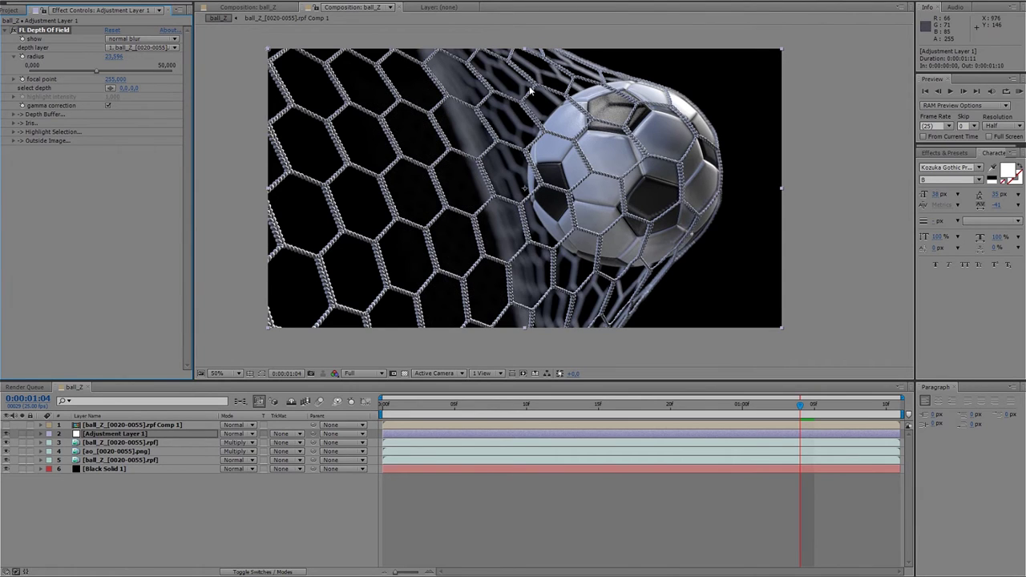
scroll(567, 254, "up", 2)
left_click_drag(567, 254, 523, 149)
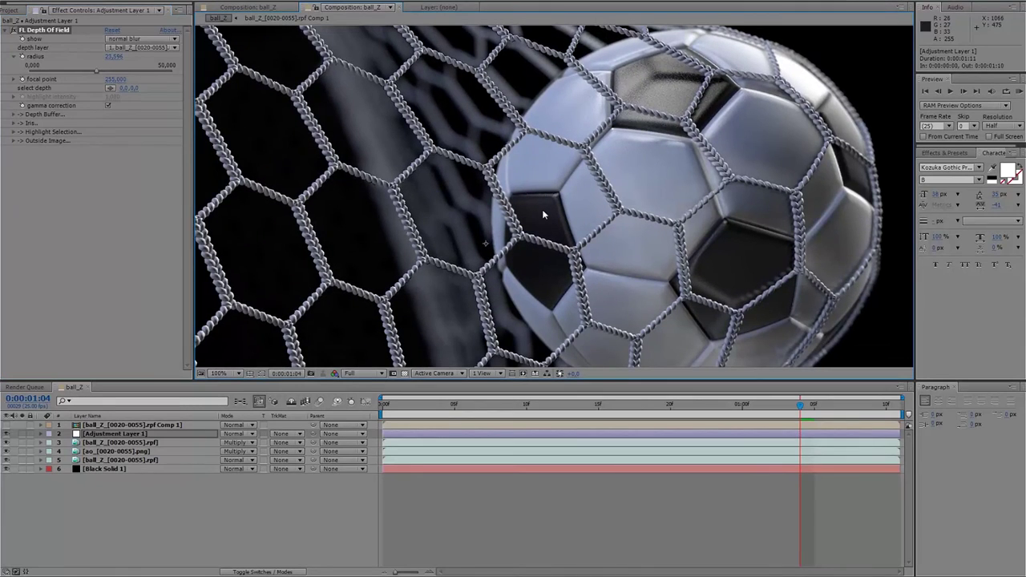
scroll(542, 209, "down", 2)
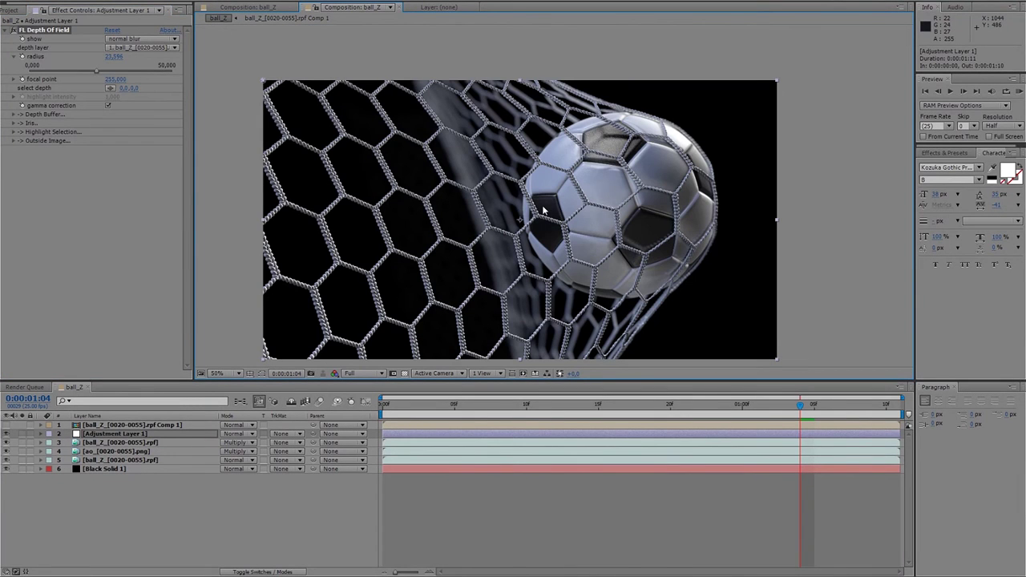
- Give the depth-of-field iris 6 facets and return the display to normal blur
left_click(136, 39)
left_click(128, 62)
left_click(14, 123)
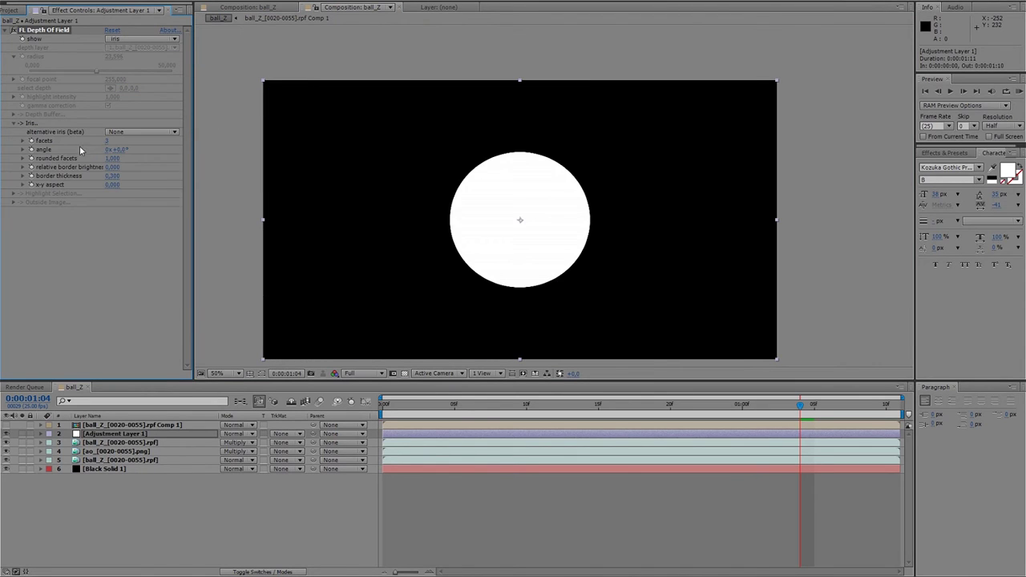
left_click(106, 141)
type("6")
key("Return")
left_click(141, 38)
left_click(128, 50)
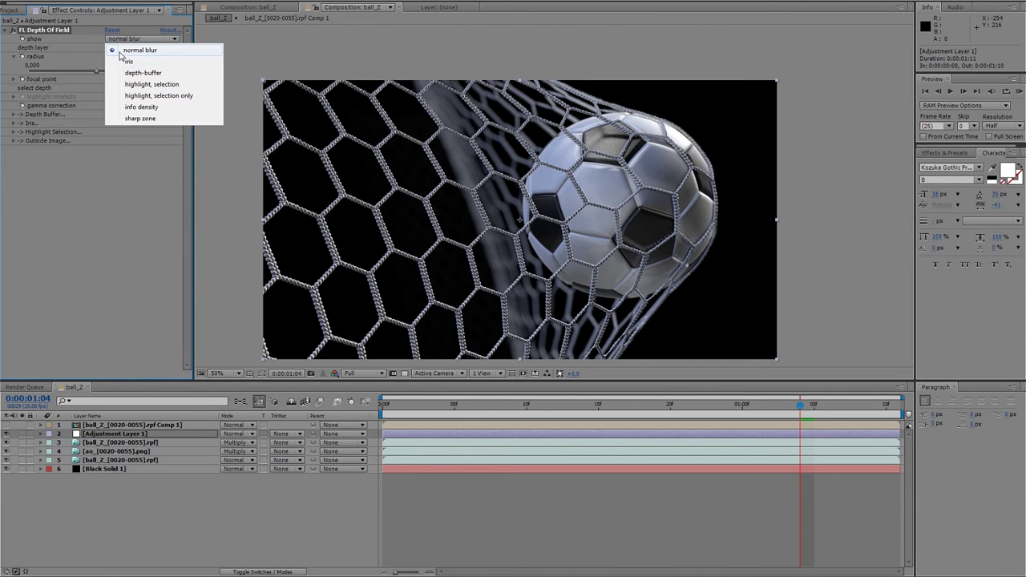
left_click(120, 52)
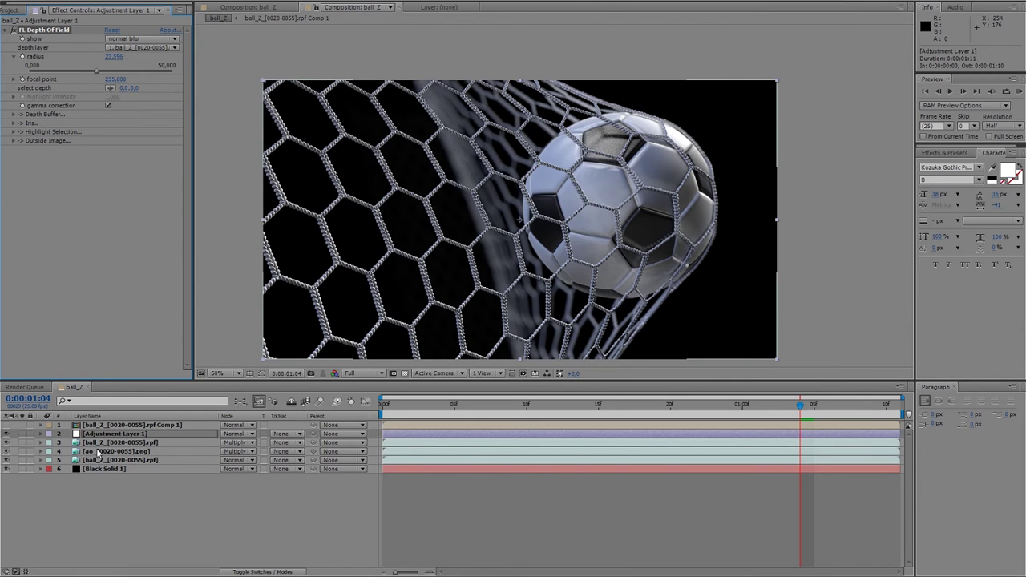
- Hide the adjustment layer to compare, then hide ball_Z_[0020-0055].rpf layer 3
left_click(6, 436)
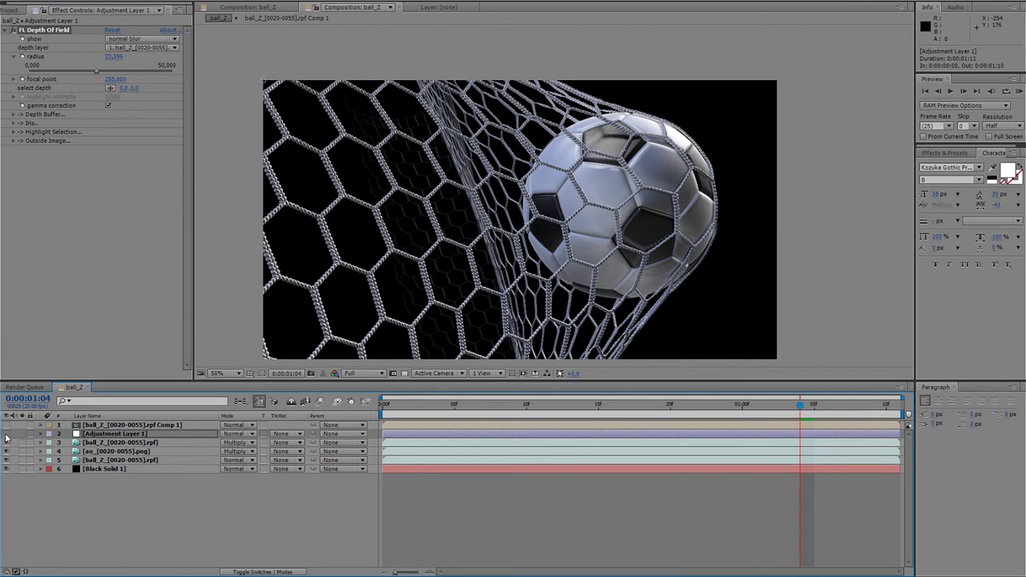
left_click(108, 444)
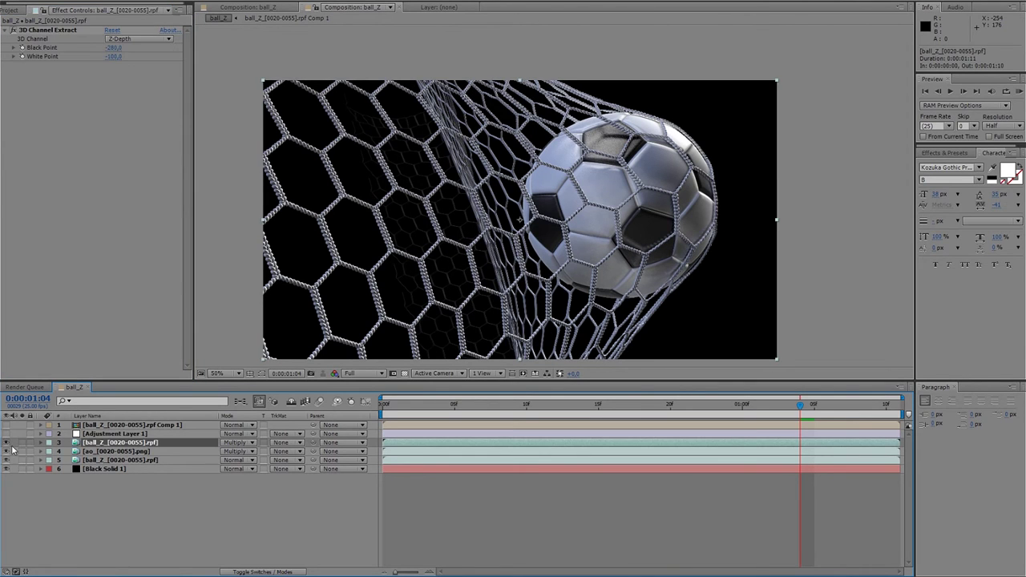
left_click(6, 447)
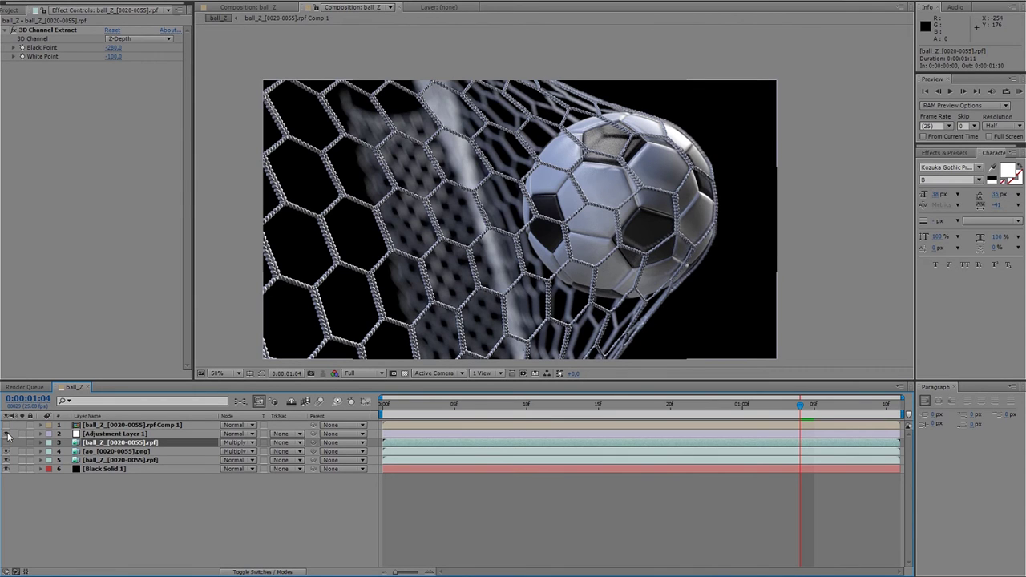
- Turn layer 3 back on and try its opacity at 50% and 80%, settling on 60%
left_click(123, 452)
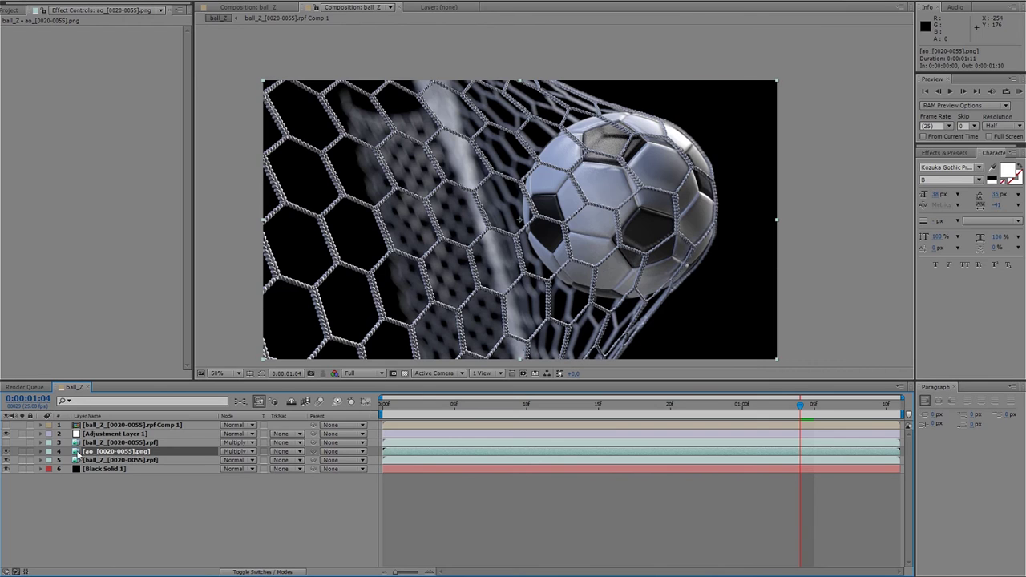
left_click(7, 442)
left_click(88, 445)
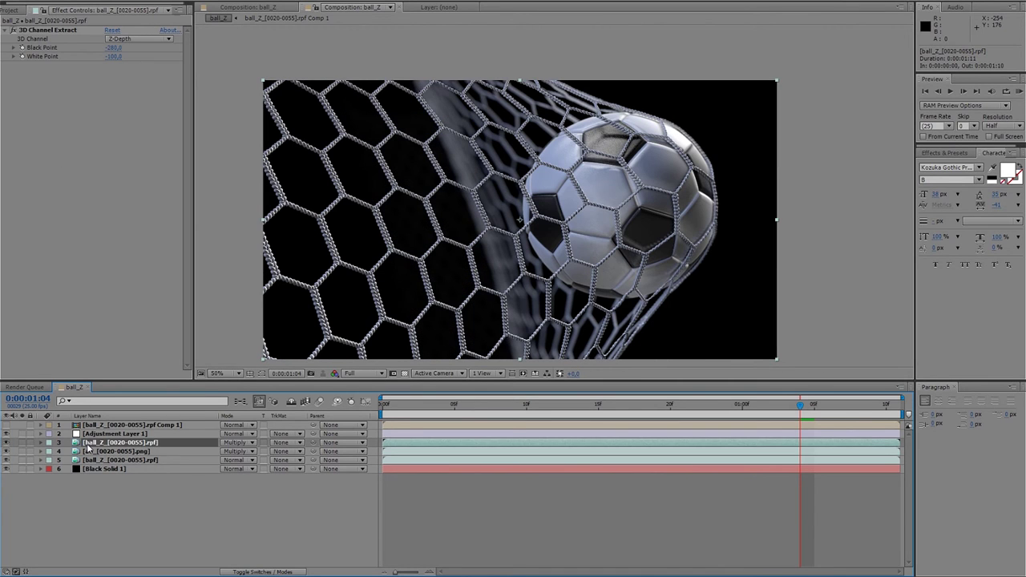
key("t")
left_click(229, 451)
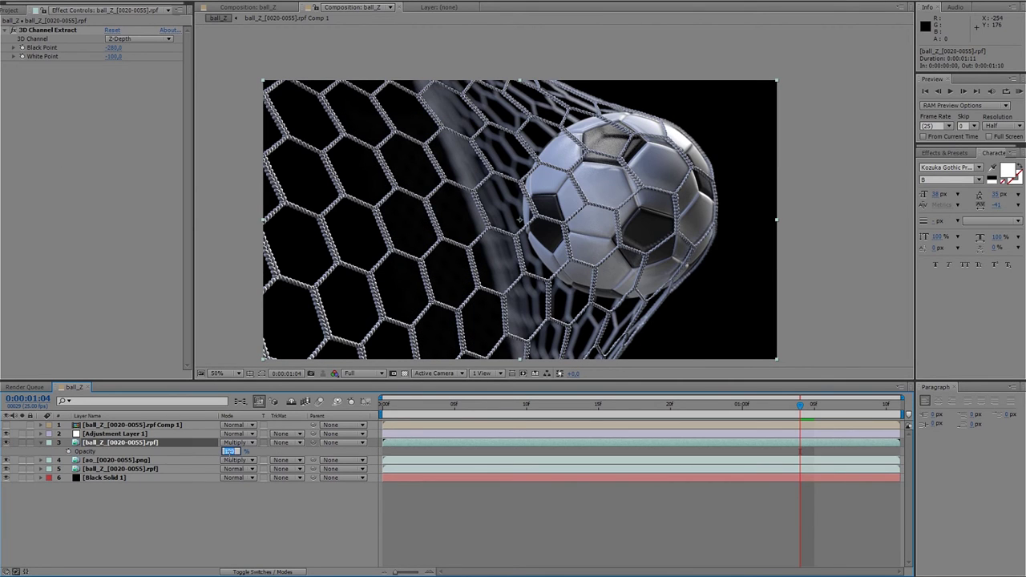
key("Return")
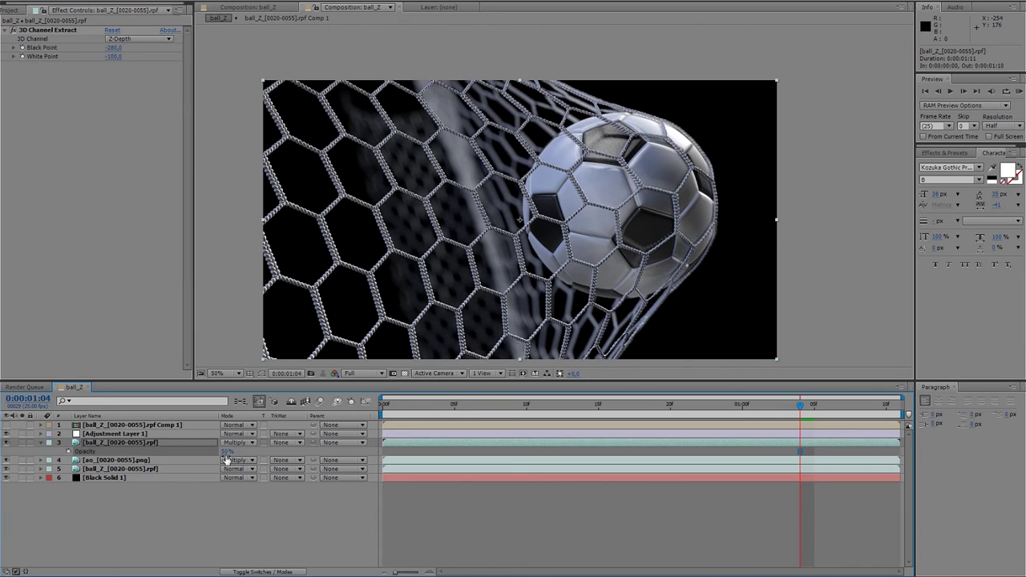
left_click(228, 452)
type("80")
key("Return")
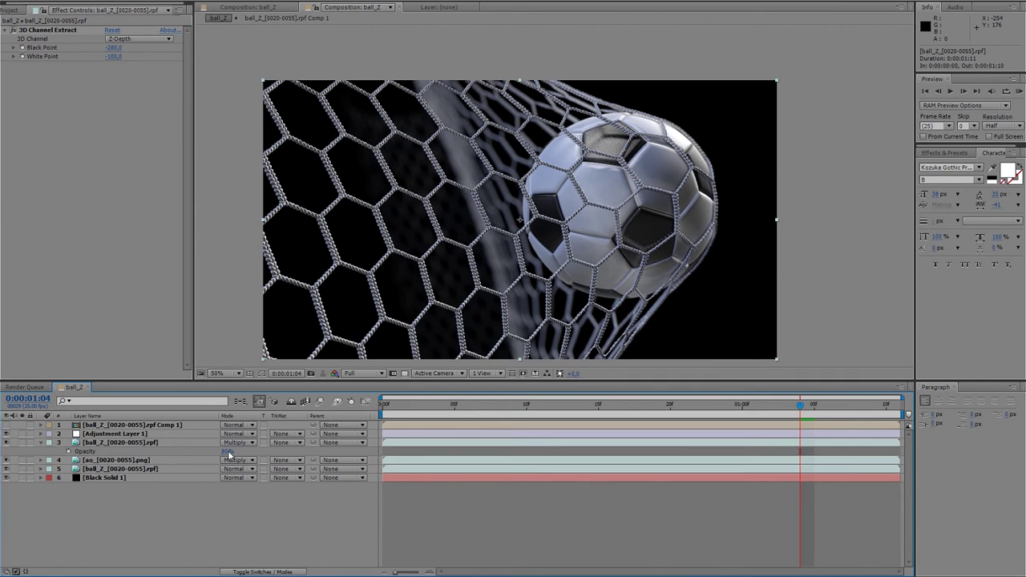
left_click(229, 451)
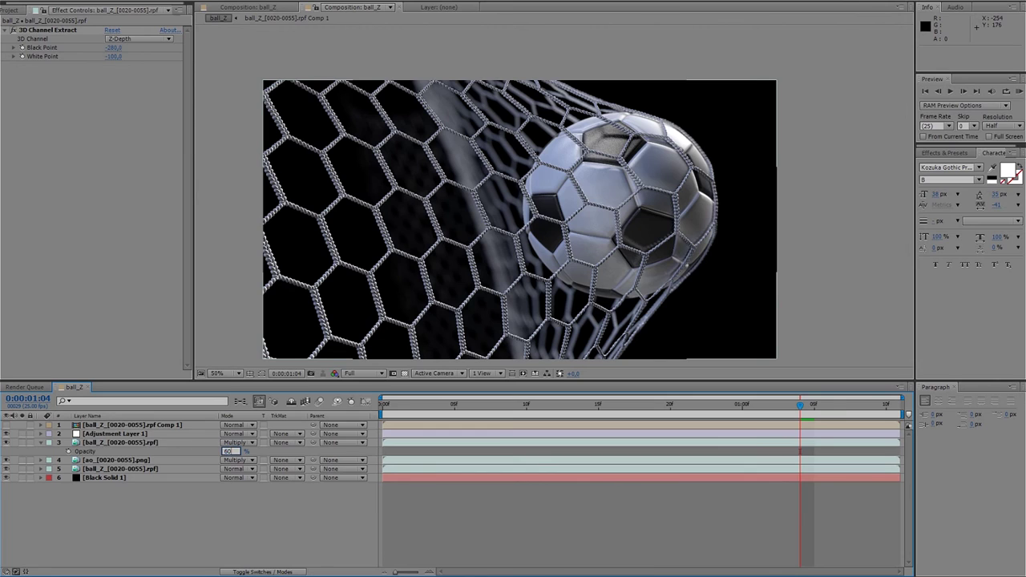
key("Return")
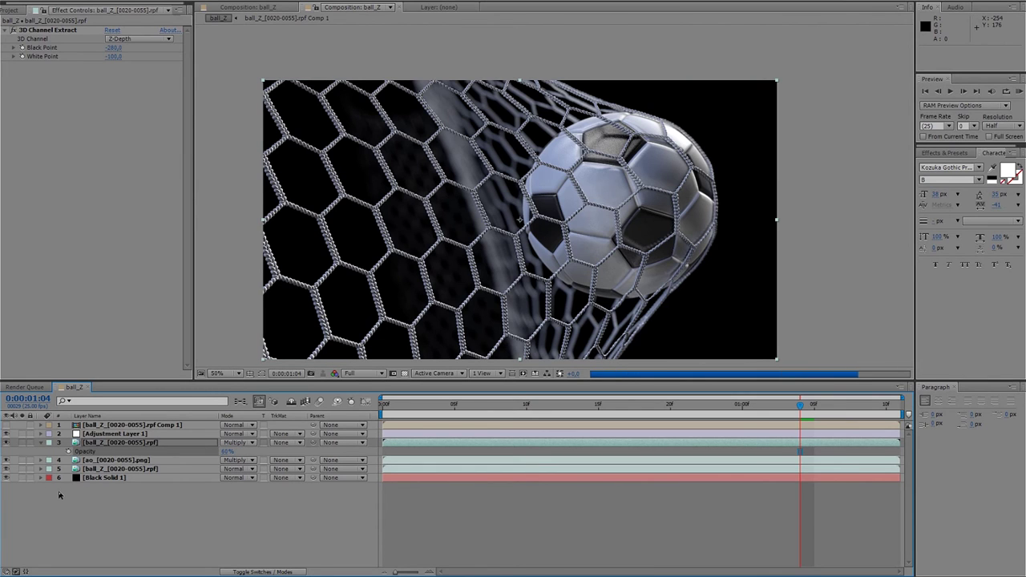
left_click(41, 443)
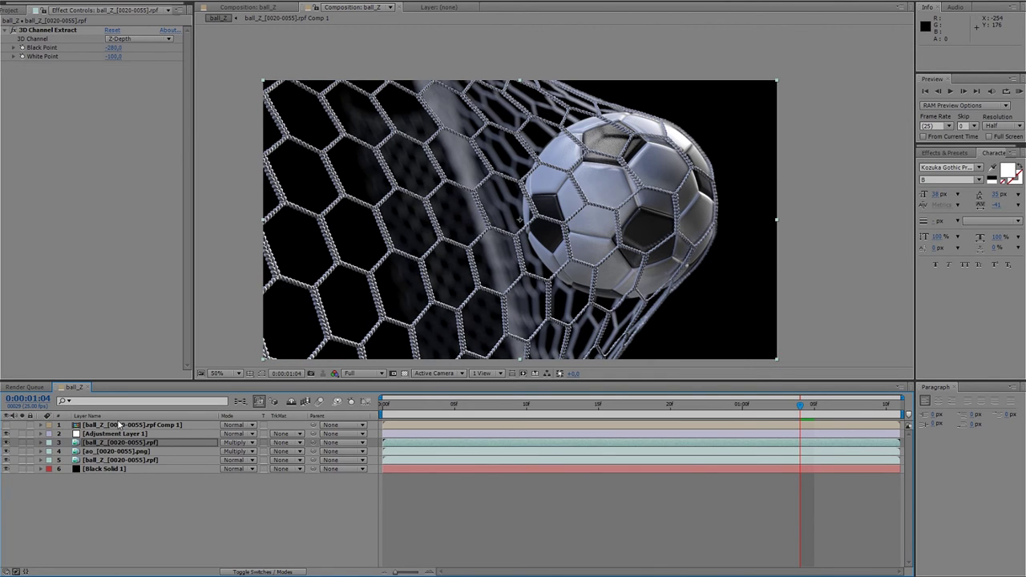
- In the .rpf Comp 1 precomp, drag 3D Channel Extract Black Point to -270, then close the precomp
double_click(120, 425)
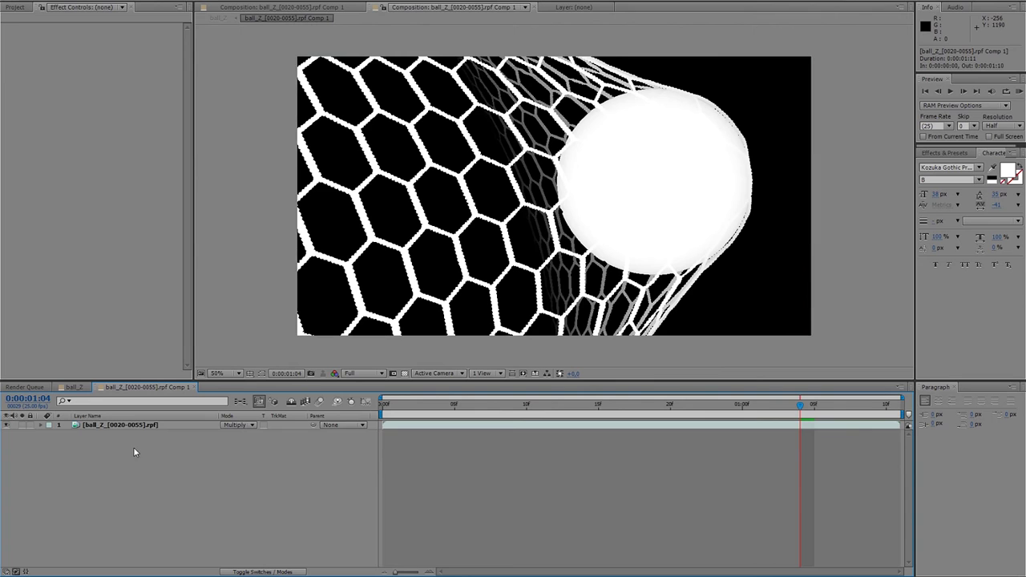
double_click(133, 425)
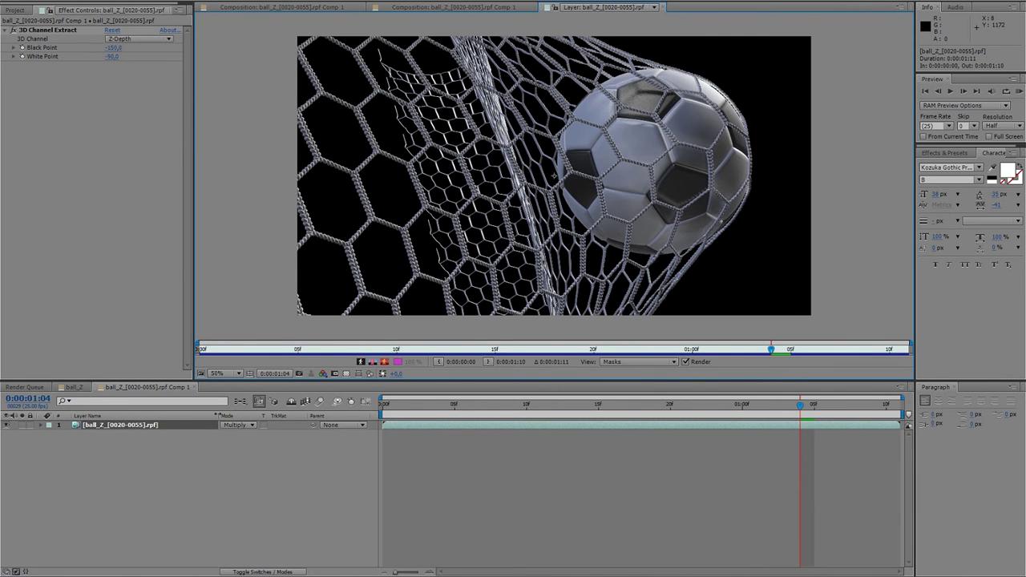
left_click(237, 6)
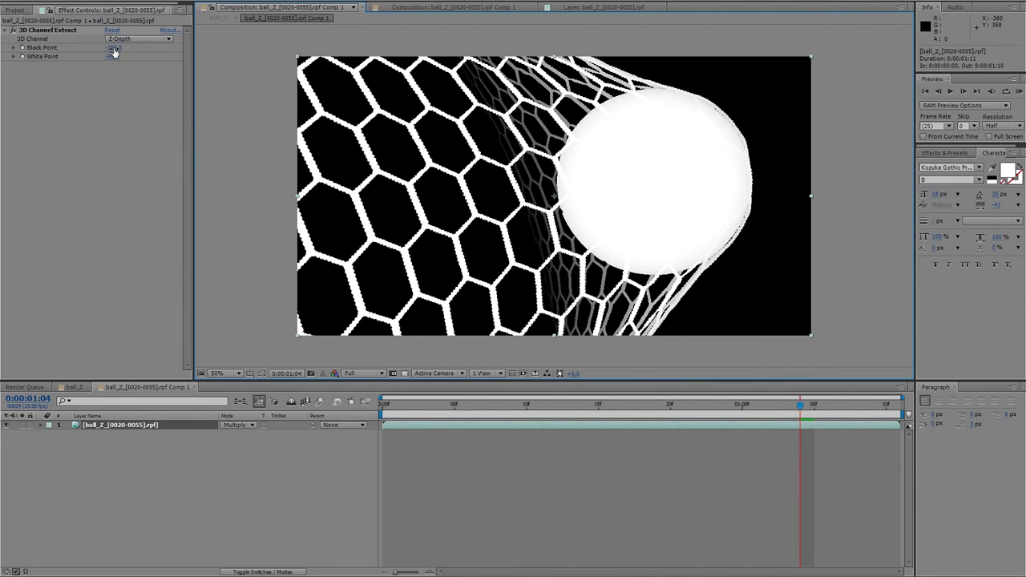
mouse_move(110, 48)
left_mouse_down()
mouse_move(97, 42)
mouse_move(105, 57)
mouse_move(111, 47)
left_mouse_up()
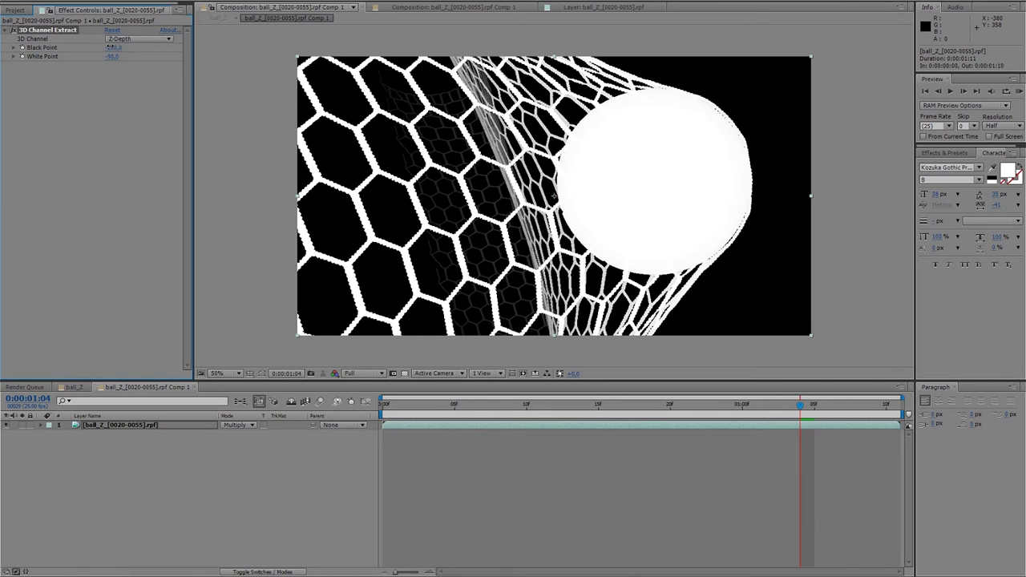
left_click_drag(113, 48, 105, 140)
left_click(194, 387)
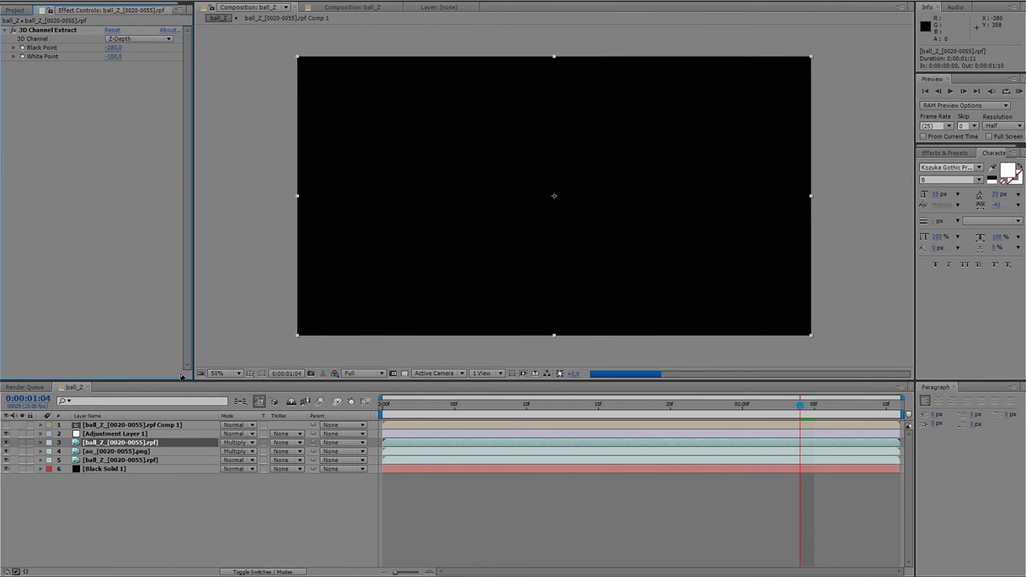
- Set Adjustment Layer 1's FL Depth Of Field radius to 30
left_click(127, 433)
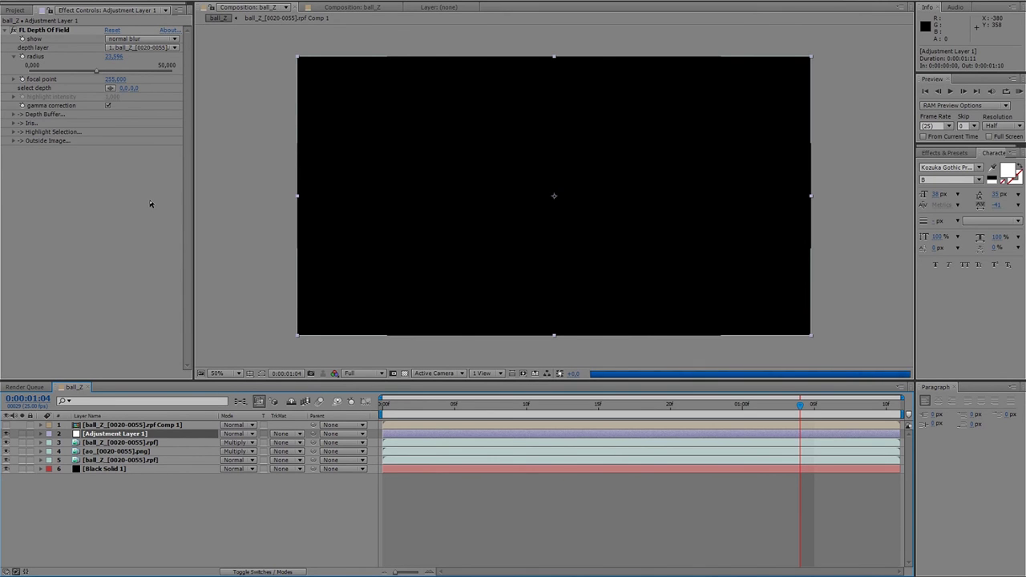
left_click(114, 56)
type("30")
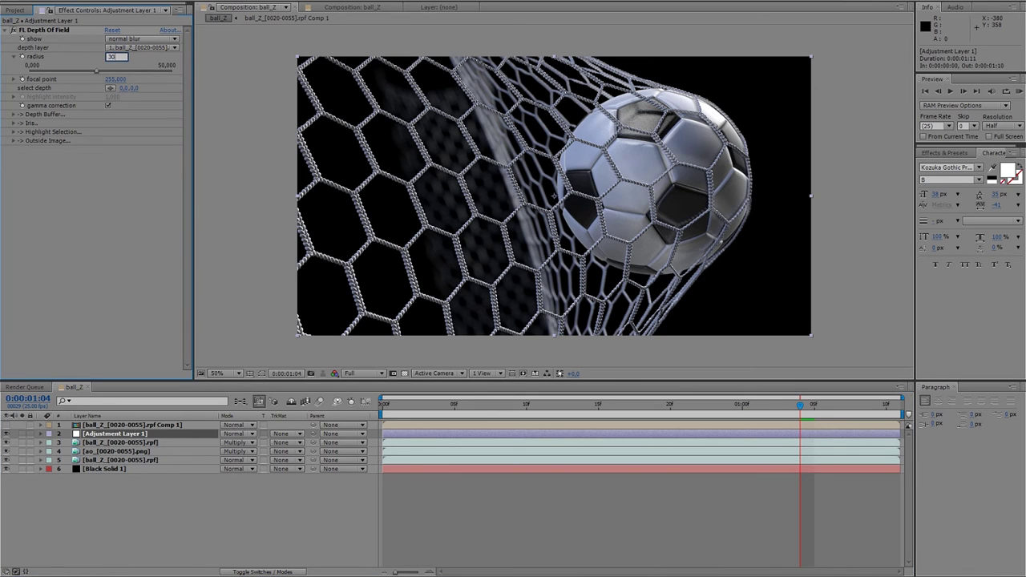
key("Return")
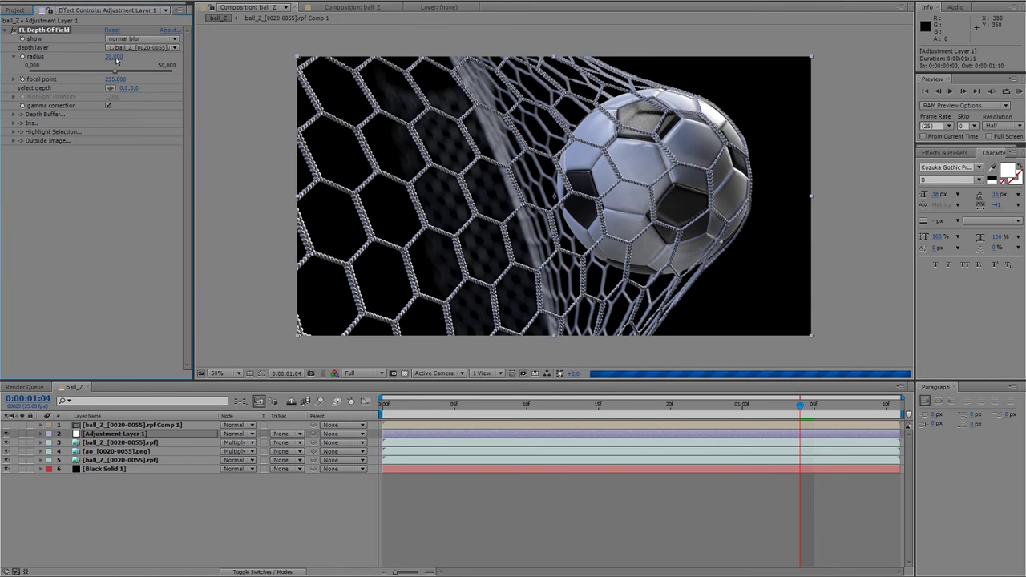
left_click(97, 179)
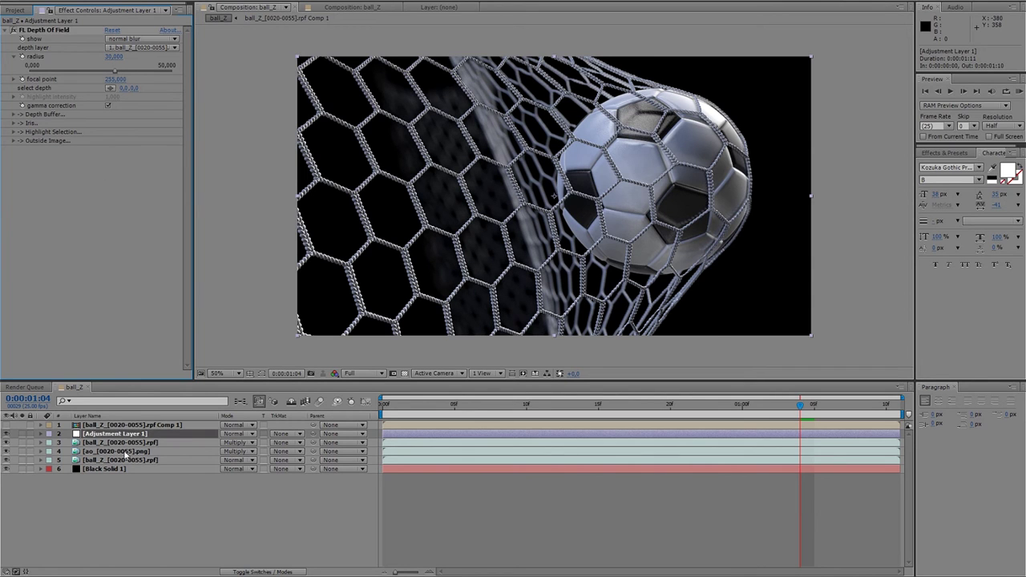
right_click(107, 332)
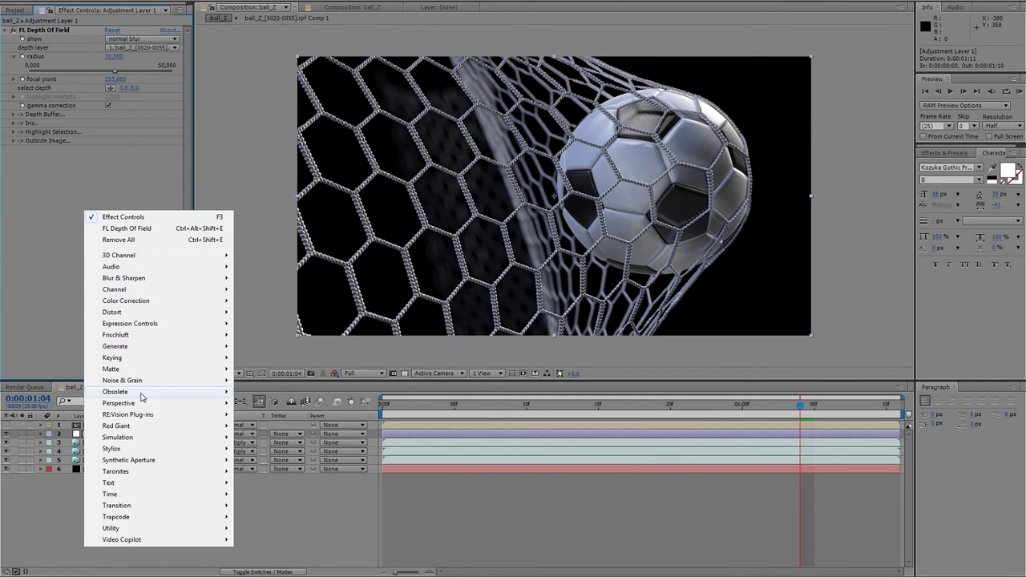
mouse_move(128, 415)
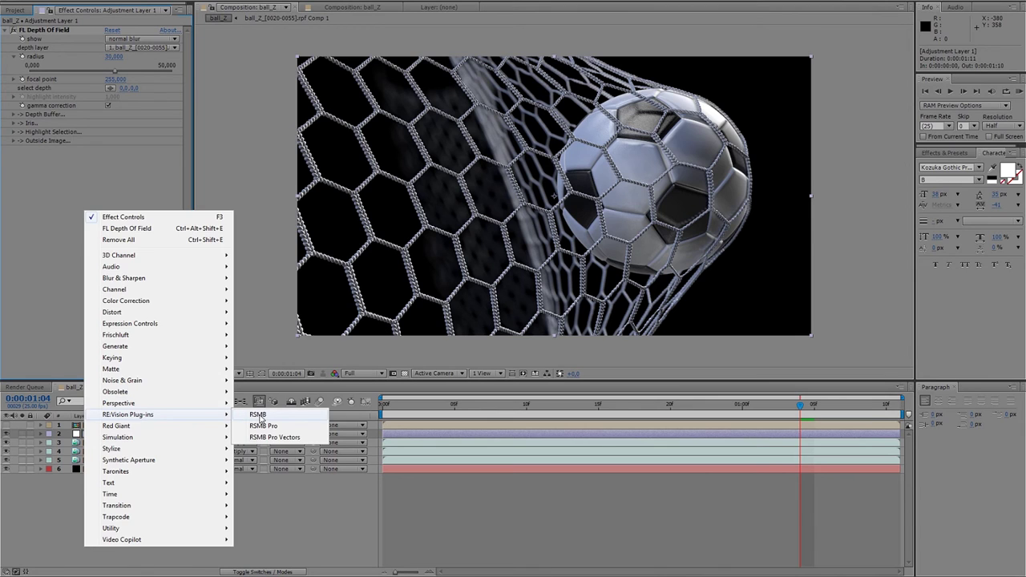
- Add RSMB motion blur to Adjustment Layer 1 with Blur Amount 0,25
left_click(258, 416)
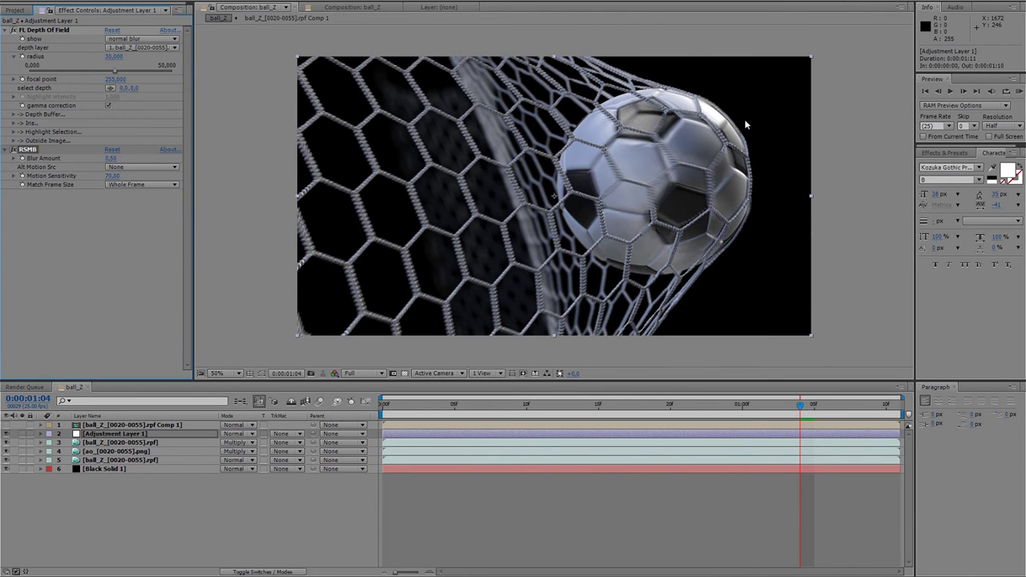
key("period")
left_click_drag(745, 123, 458, 195)
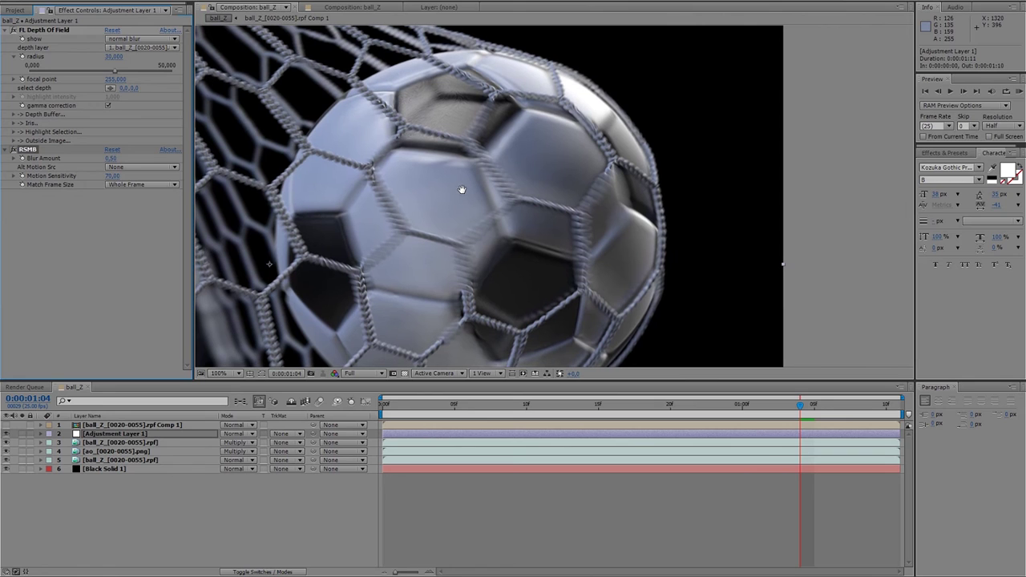
left_click(114, 158)
type("5")
key("Return")
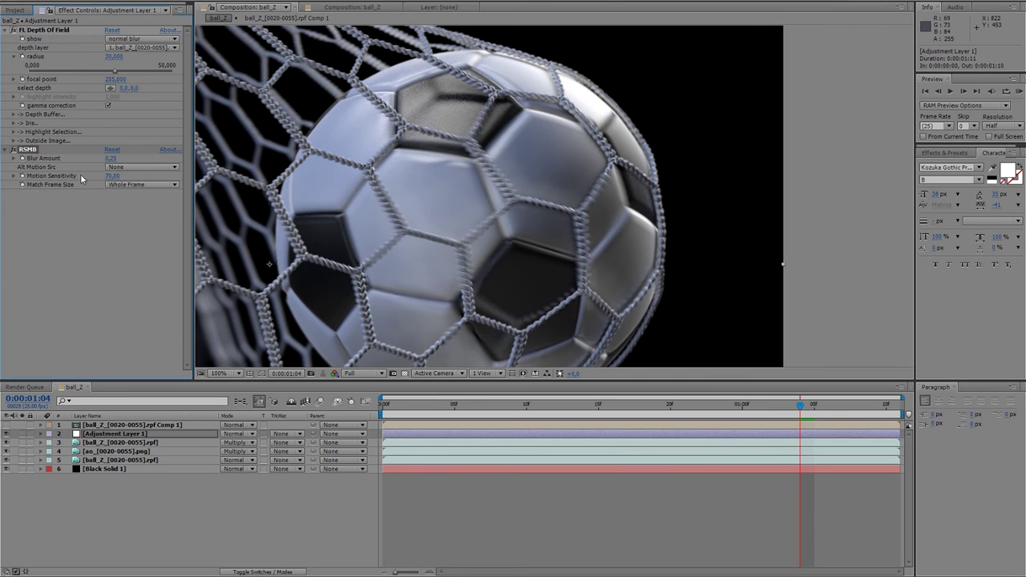
- Reframe the full composition and select all six layers
mouse_move(206, 189)
middle_mouse_down()
mouse_move(249, 172)
mouse_move(450, 166)
mouse_move(463, 179)
middle_mouse_up()
scroll(249, 172, "down", 1)
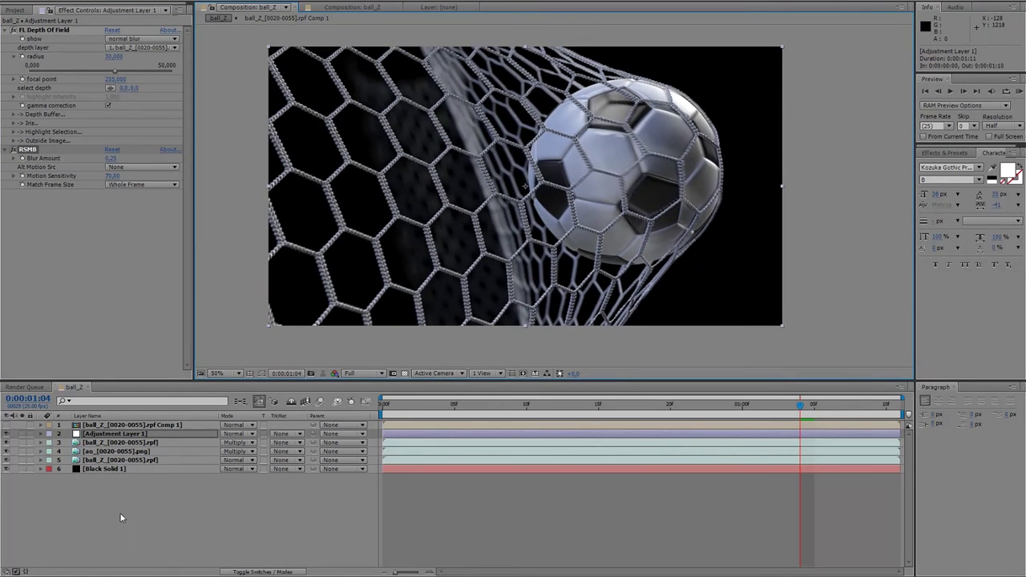
left_click_drag(121, 518, 95, 420)
- Pre-compose the six selected layers into Pre-comp 1 and duplicate it with Ctrl+D
key("ctrl+shift+c")
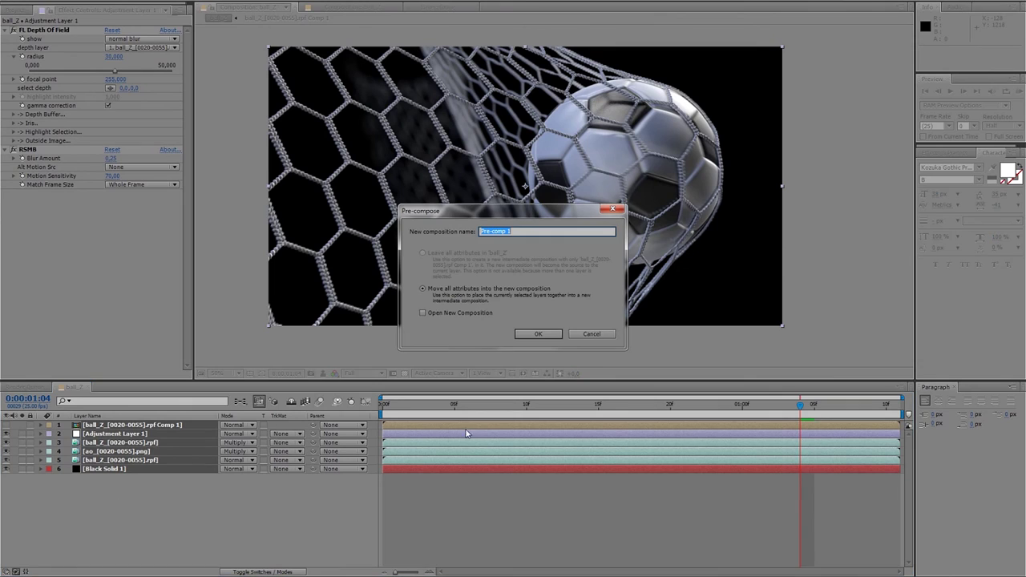
left_click(519, 338)
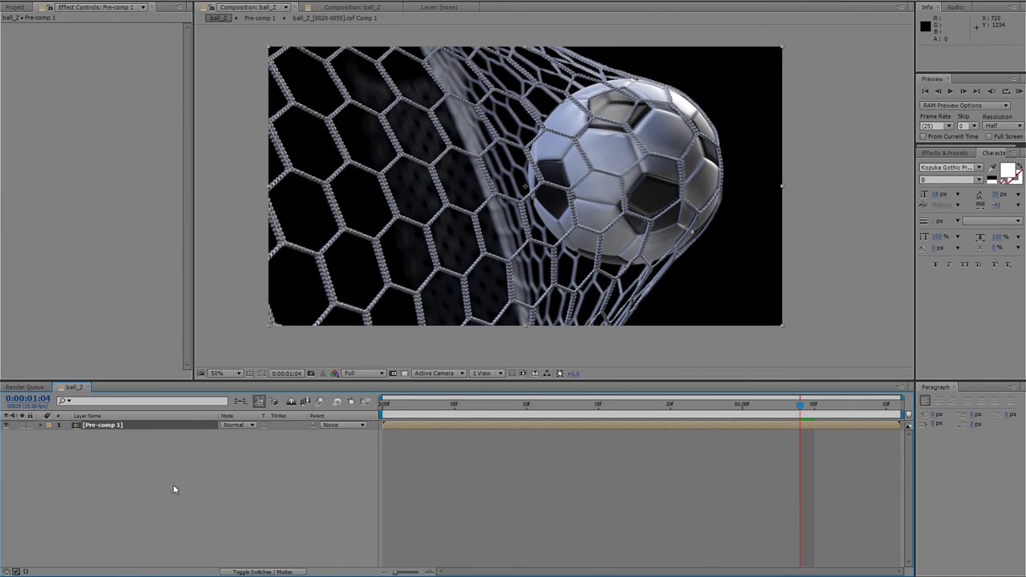
key("ctrl+d")
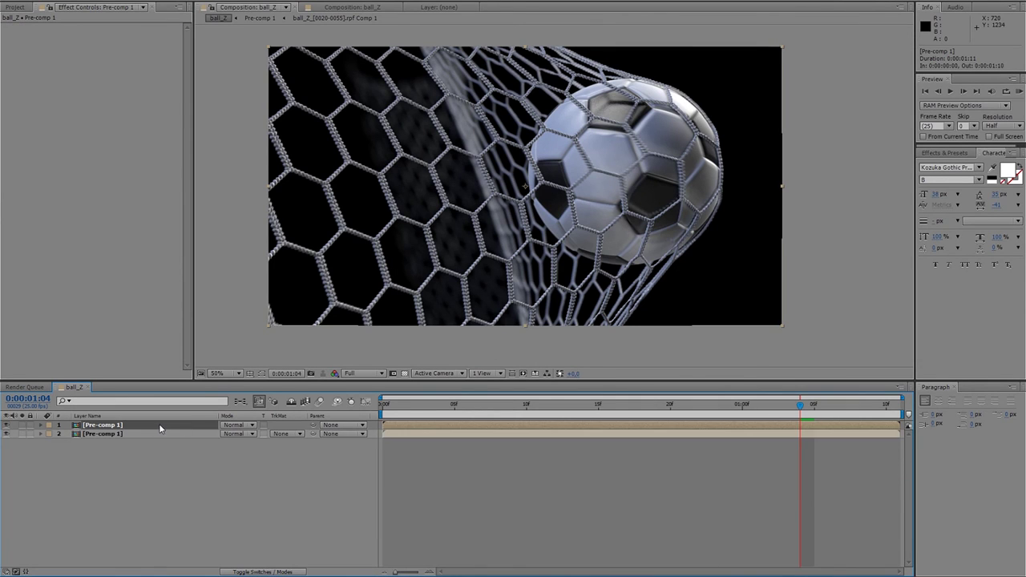
- Set the top Pre-comp 1 copy's blend mode to Overlay, after trying Screen
left_click(231, 425)
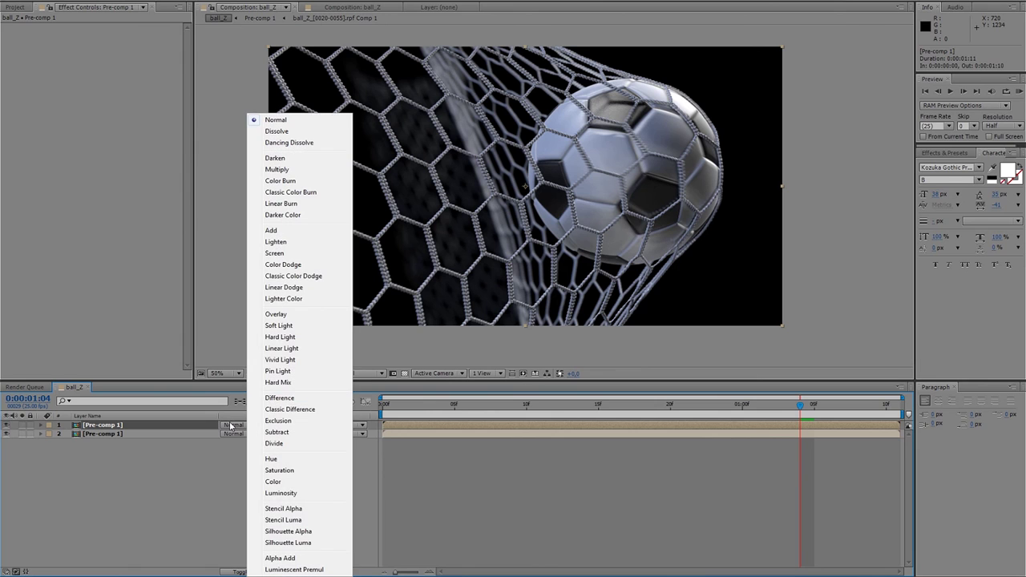
left_click(291, 253)
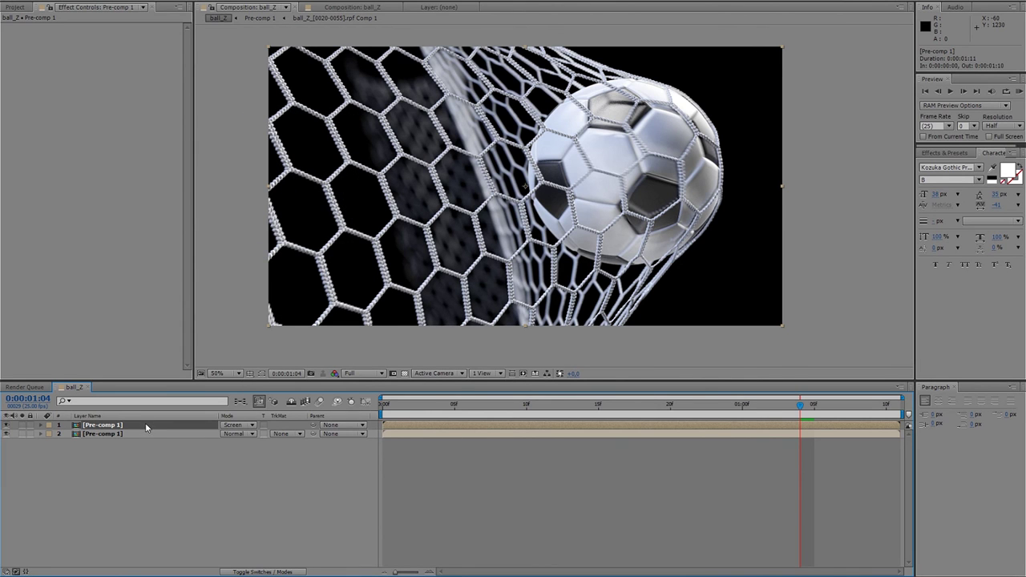
left_click(235, 425)
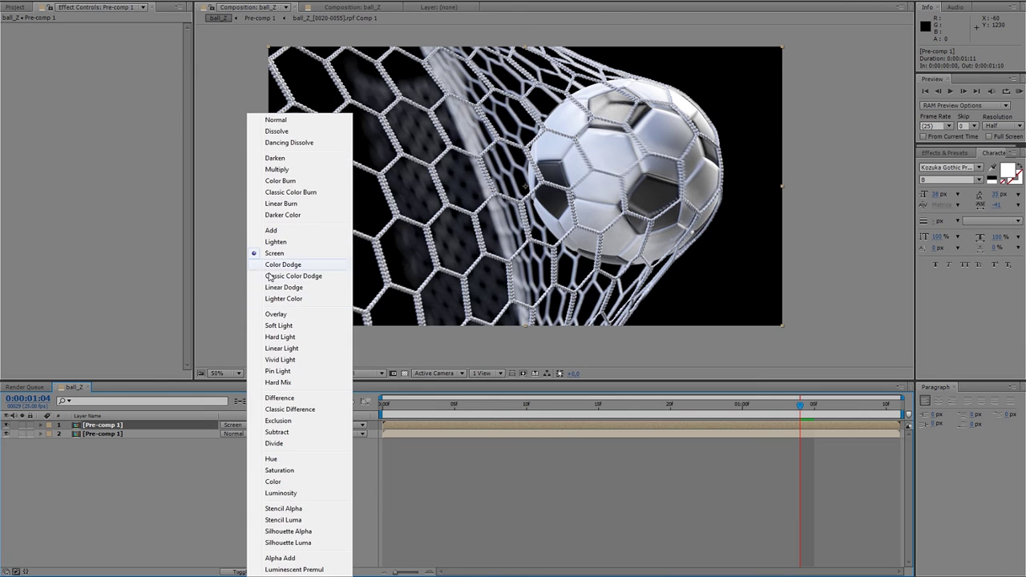
left_click(276, 314)
right_click(168, 425)
mouse_move(197, 185)
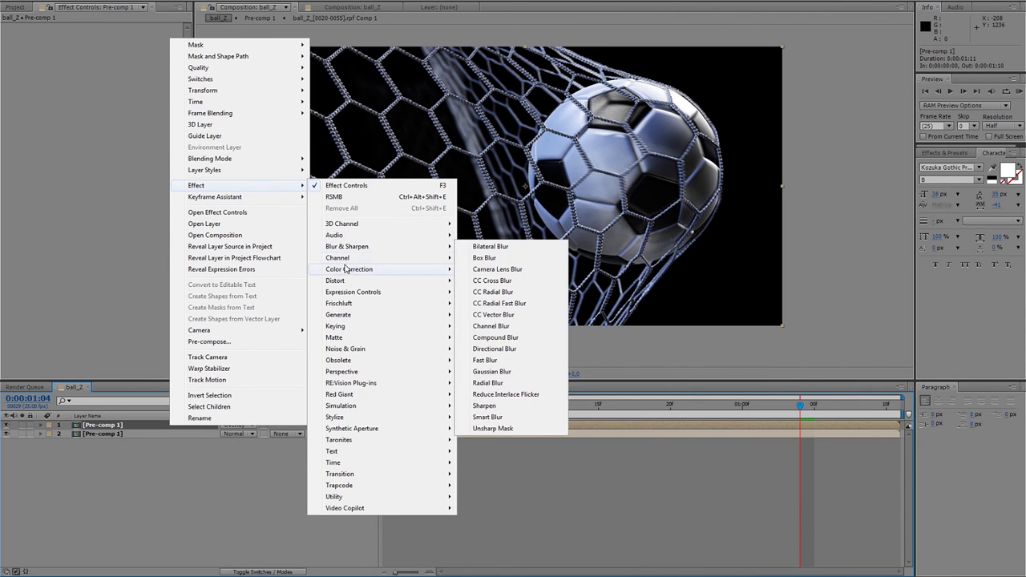
- Add Hue/Saturation at -100 saturation and a Fast Blur with Repeat Edge Pixels
mouse_move(349, 270)
left_click(485, 477)
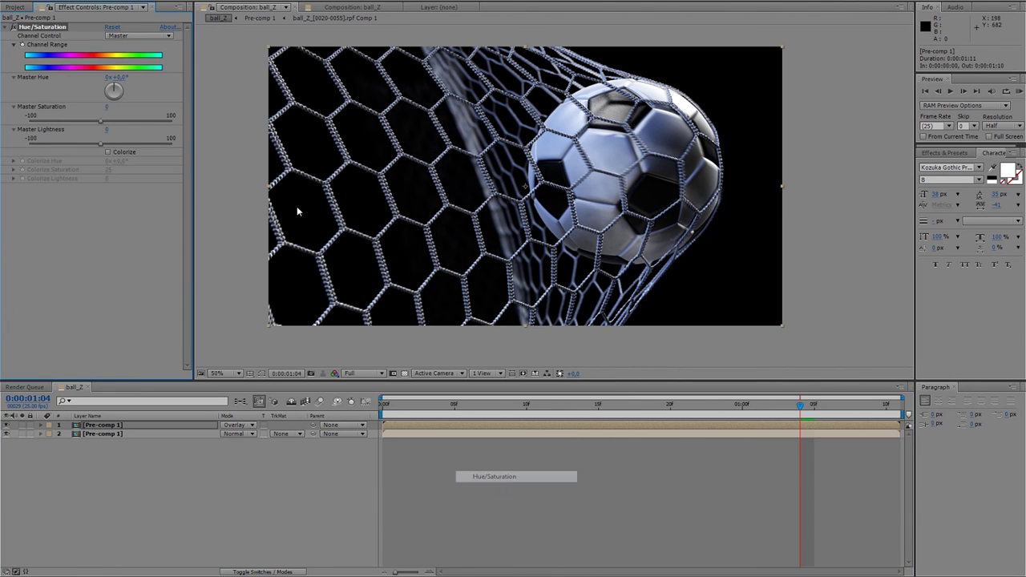
left_click_drag(43, 127, 28, 122)
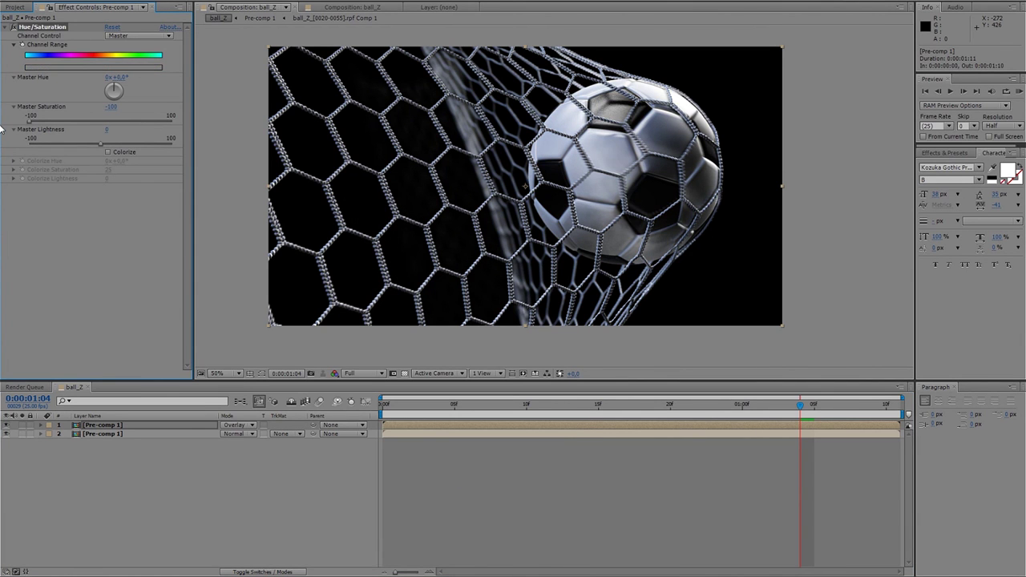
right_click(61, 238)
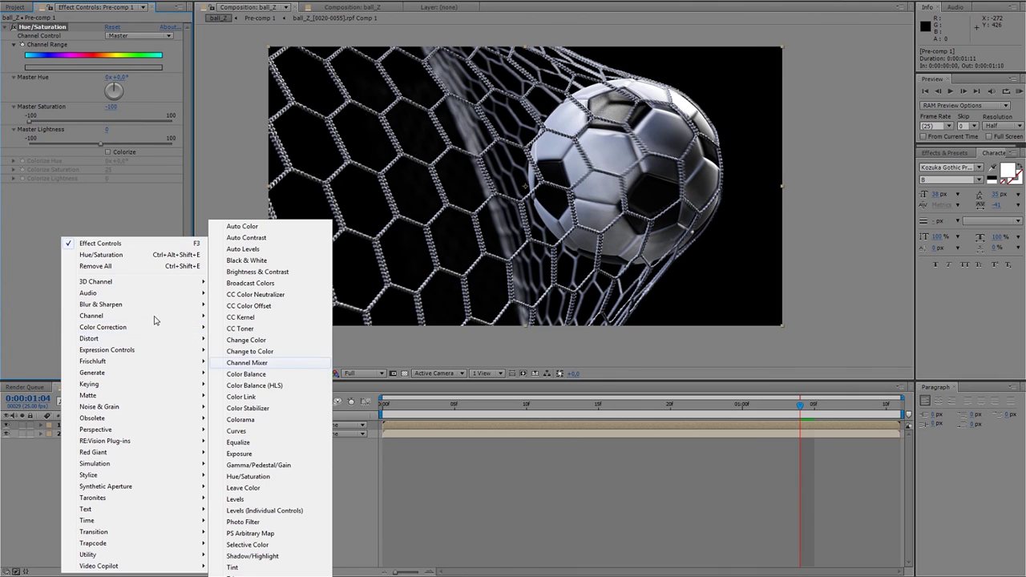
mouse_move(101, 305)
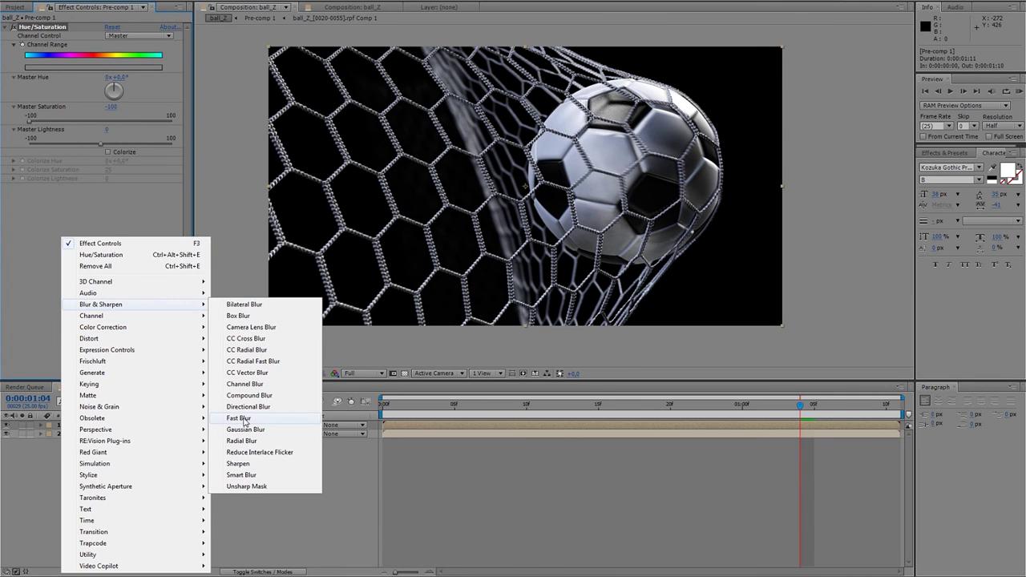
left_click(239, 418)
left_click(108, 213)
left_click_drag(108, 196, 110, 200)
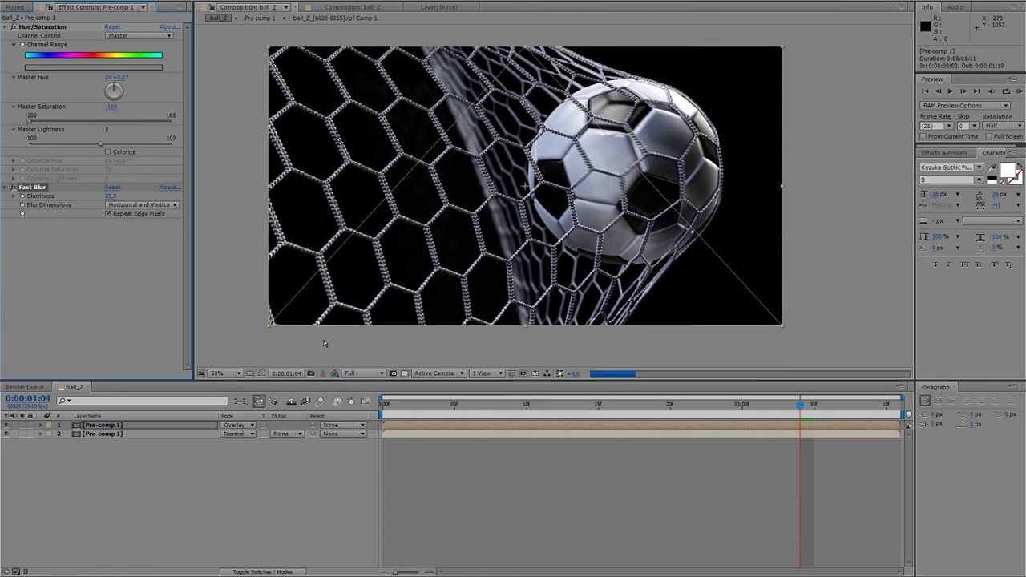
- Switch the viewer to Half resolution and set Fast Blur Blurriness to 10
left_click(361, 374)
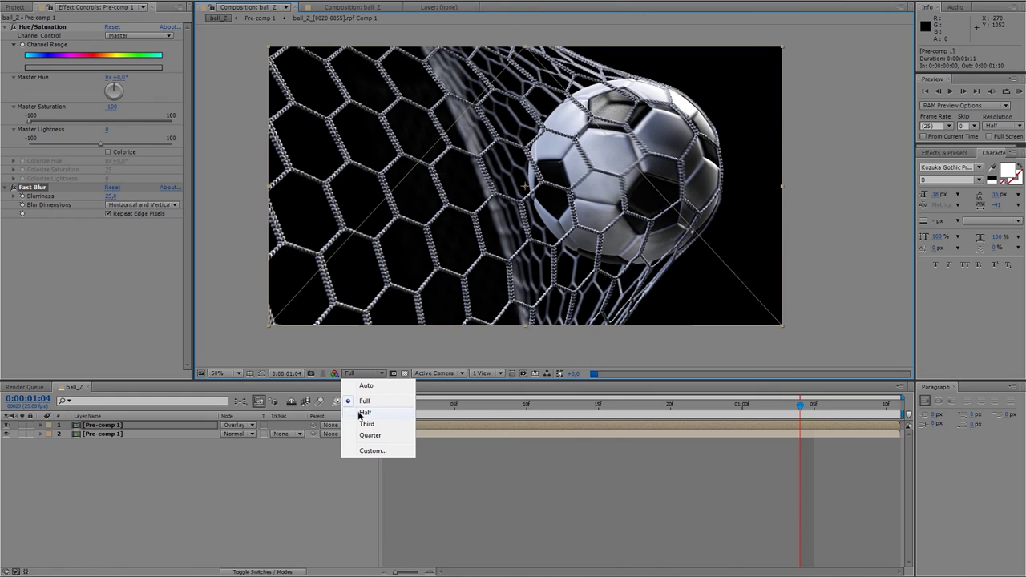
left_click(359, 413)
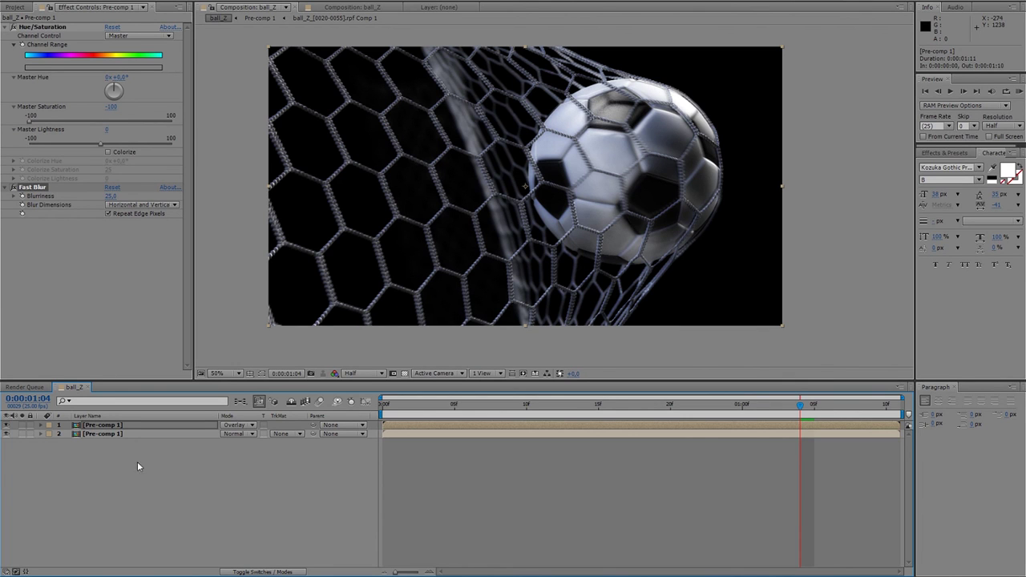
left_click(110, 196)
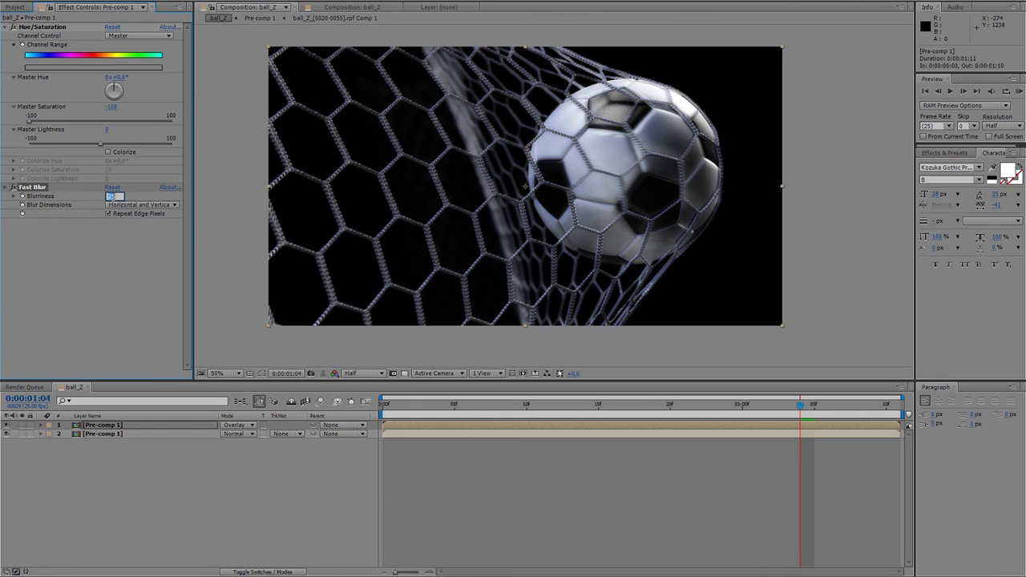
type("10")
key("Return")
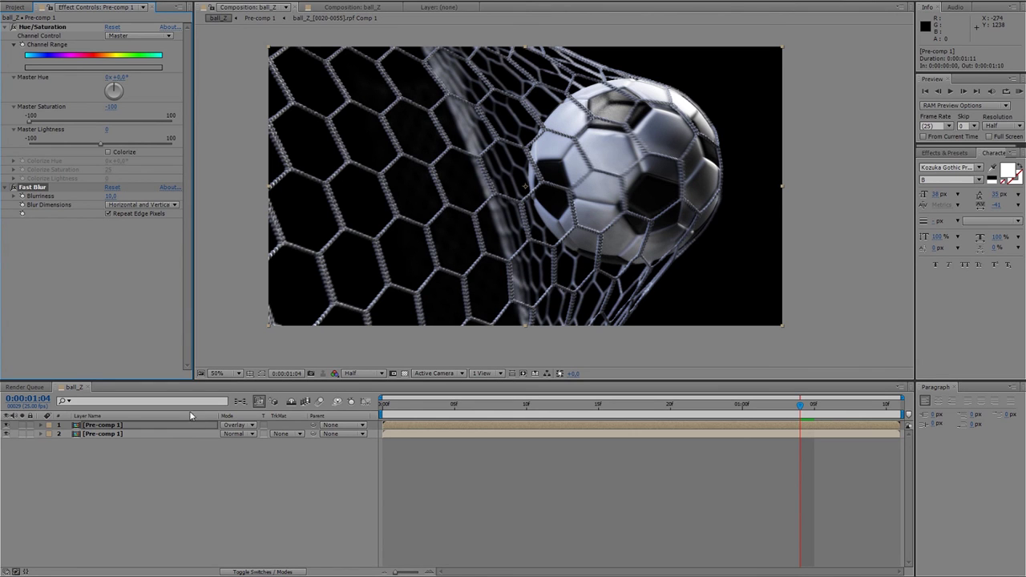
- Set the top Overlay layer's opacity to 50%
left_click(182, 427)
key("t")
left_click(230, 434)
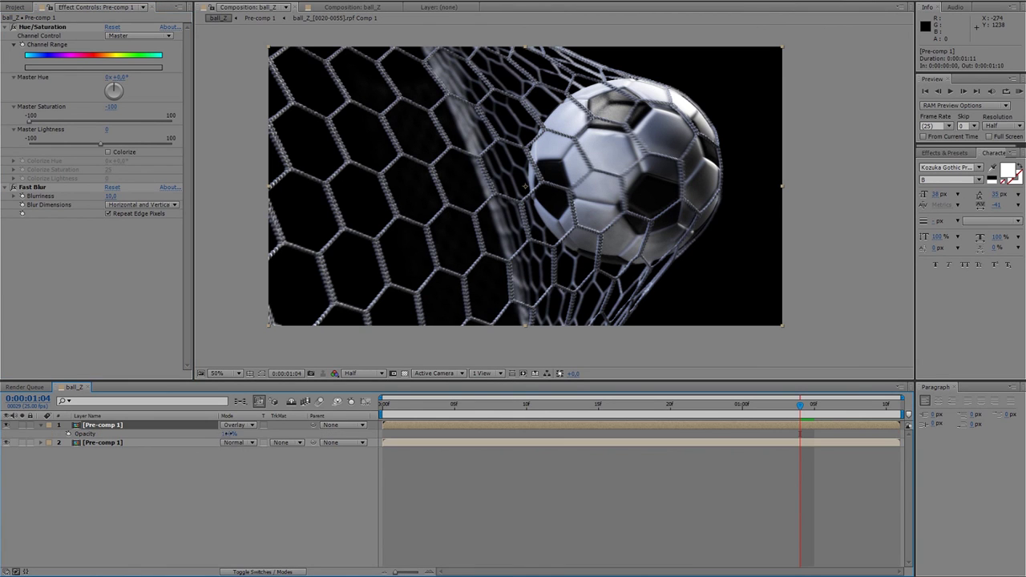
key("Return")
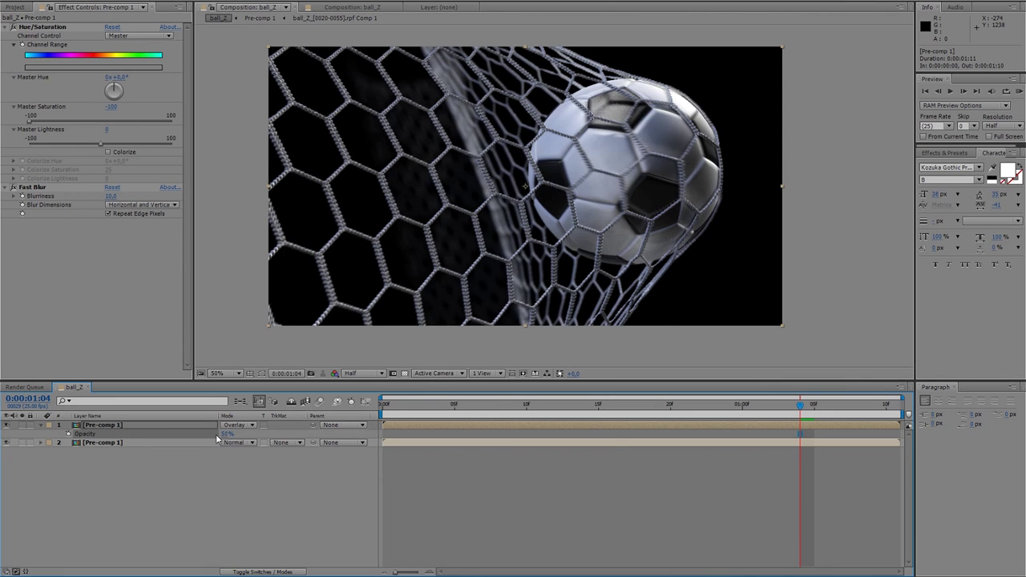
left_click(209, 492)
- Duplicate the Overlay layer, blend the new top copy in Screen mode, and solo it
left_click(134, 428)
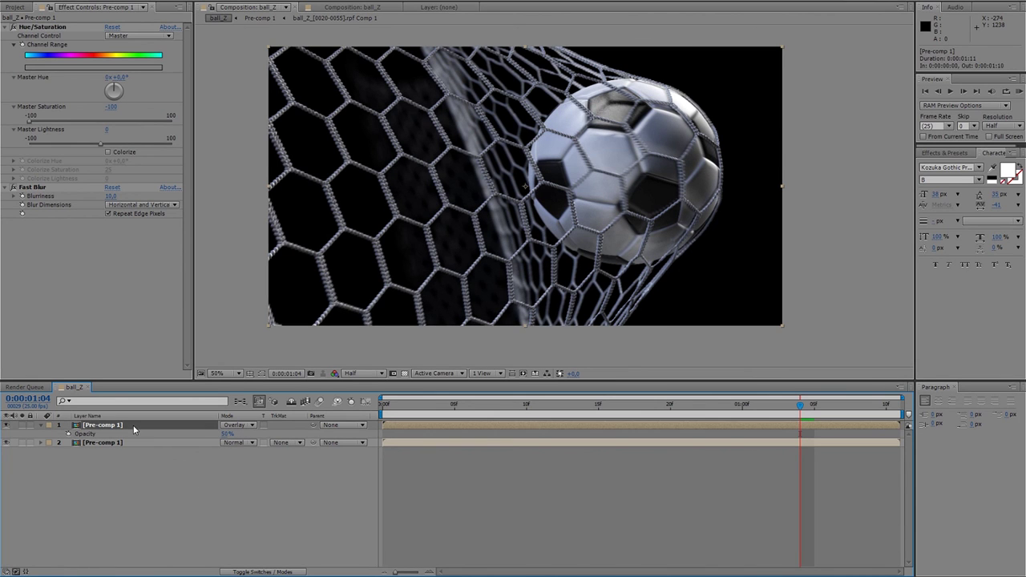
key("ctrl+d")
left_click(238, 425)
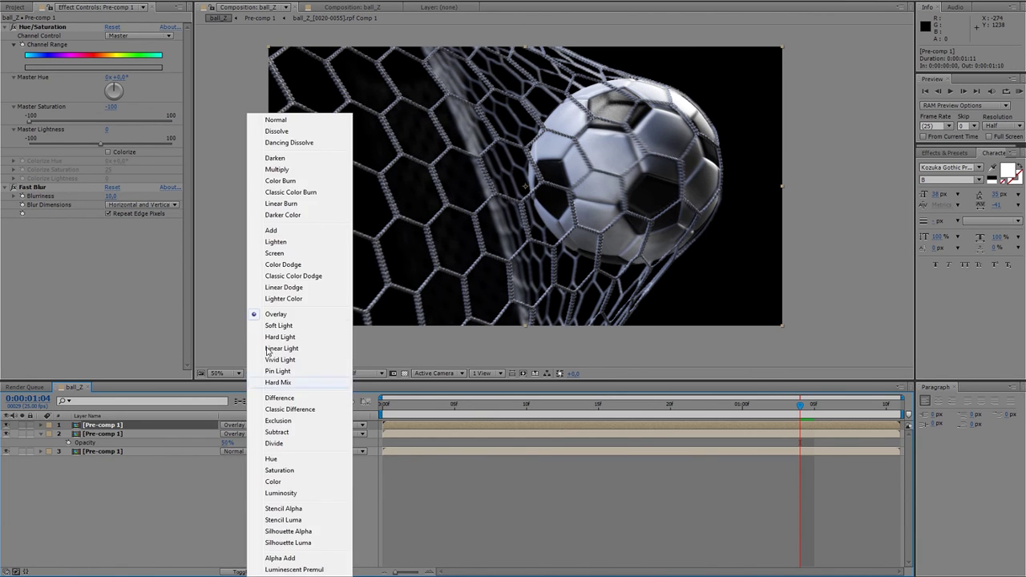
left_click(281, 255)
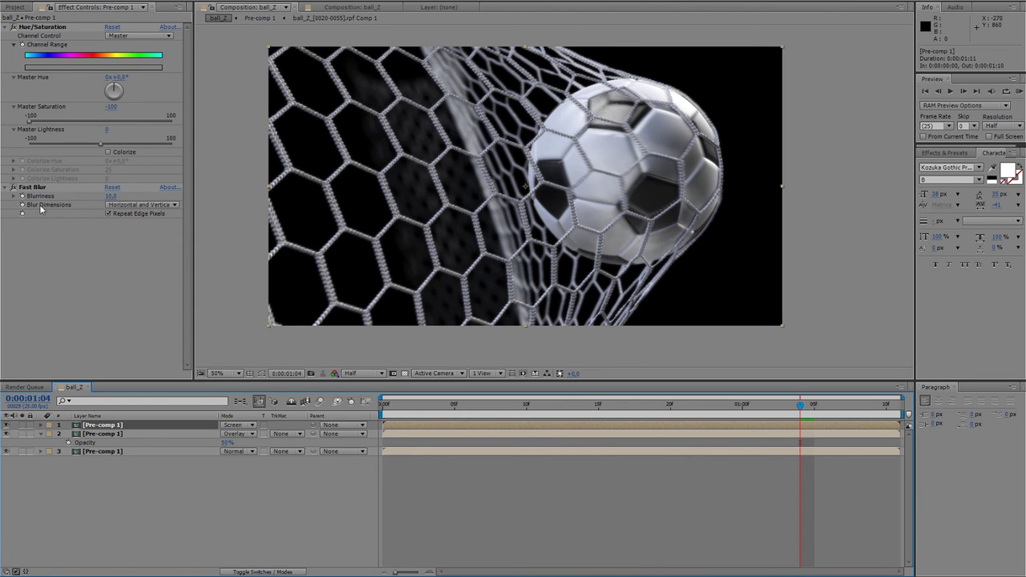
left_click(15, 187)
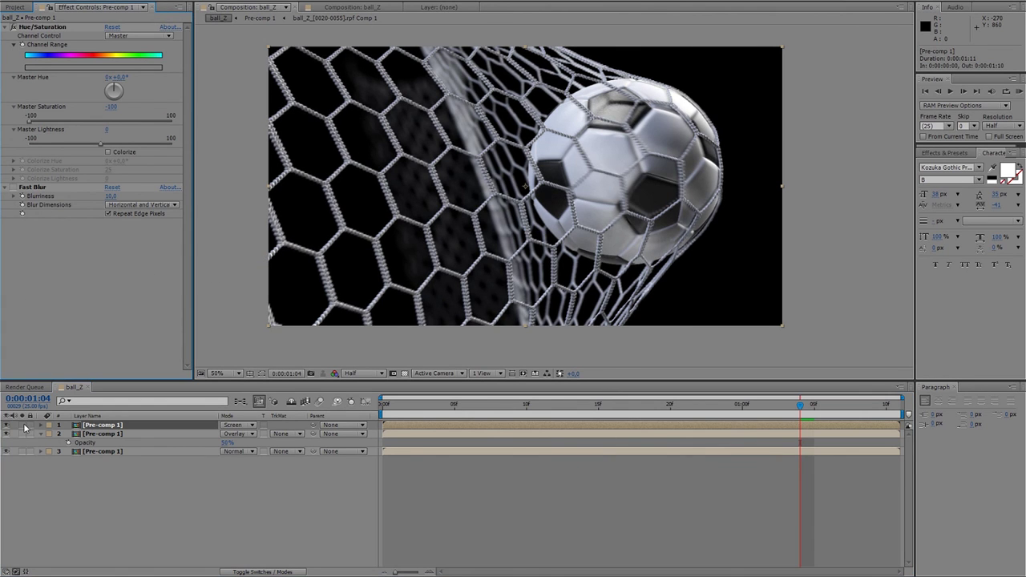
- Add Levels with input black 151 and white 206, then move Fast Blur below it
right_click(111, 286)
mouse_move(150, 330)
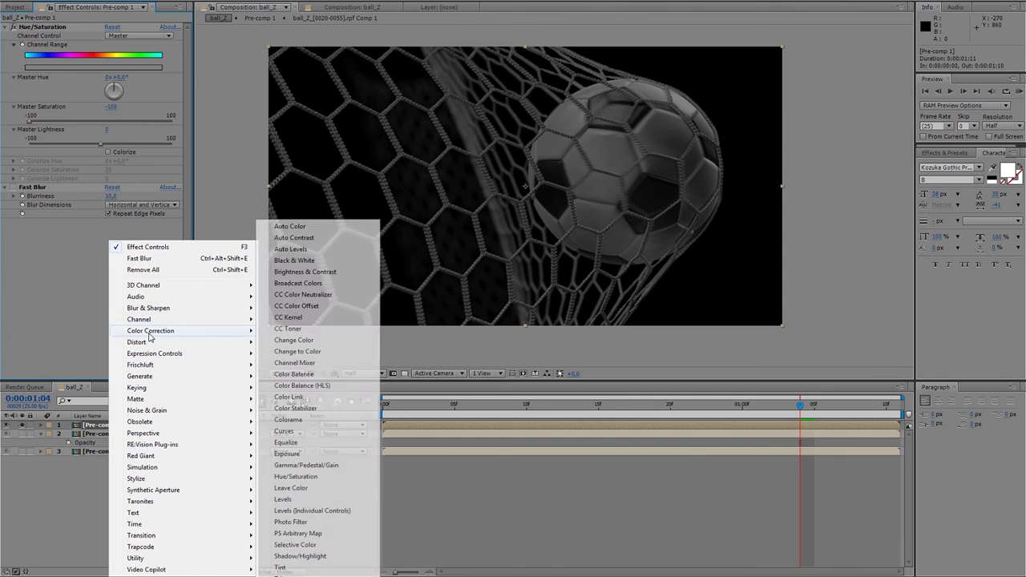
left_click(292, 499)
left_click_drag(167, 288, 122, 286)
mouse_move(32, 285)
left_mouse_down()
mouse_move(161, 286)
mouse_move(101, 287)
left_mouse_up()
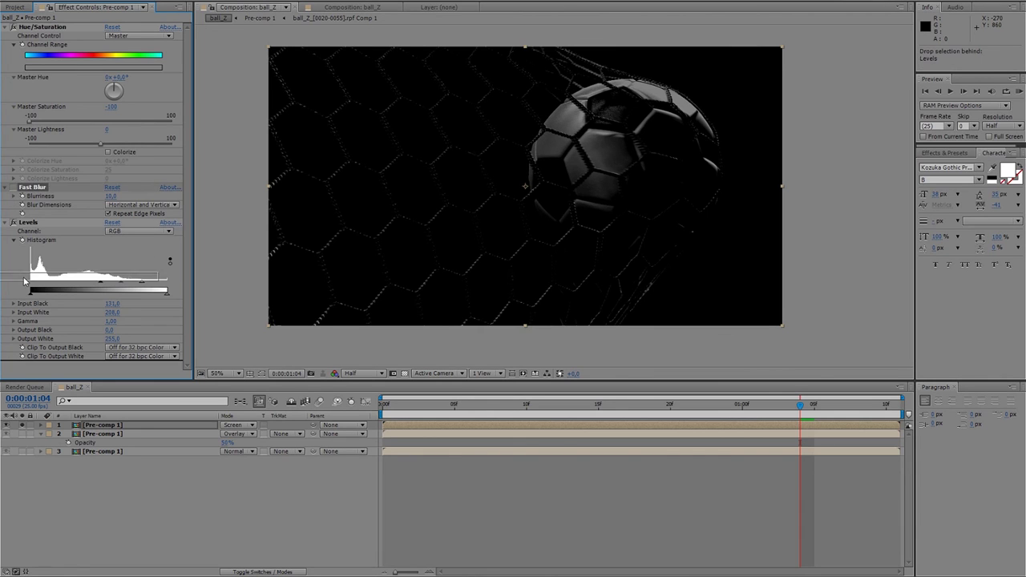
left_click_drag(24, 193, 22, 303)
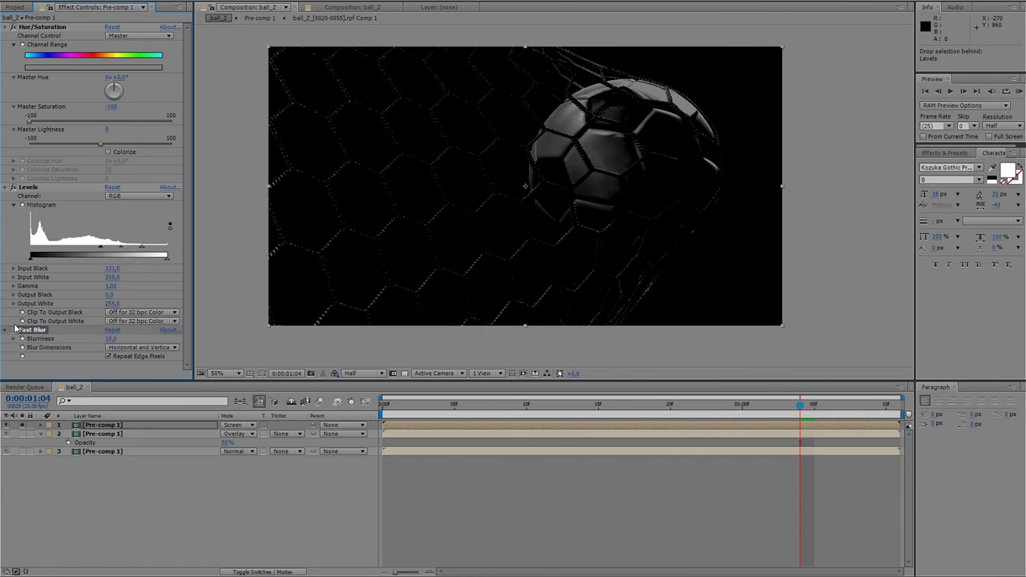
- Unsolo the layers and set the glow's Fast Blur Blurriness to 65, comparing it on and off
left_click(23, 426)
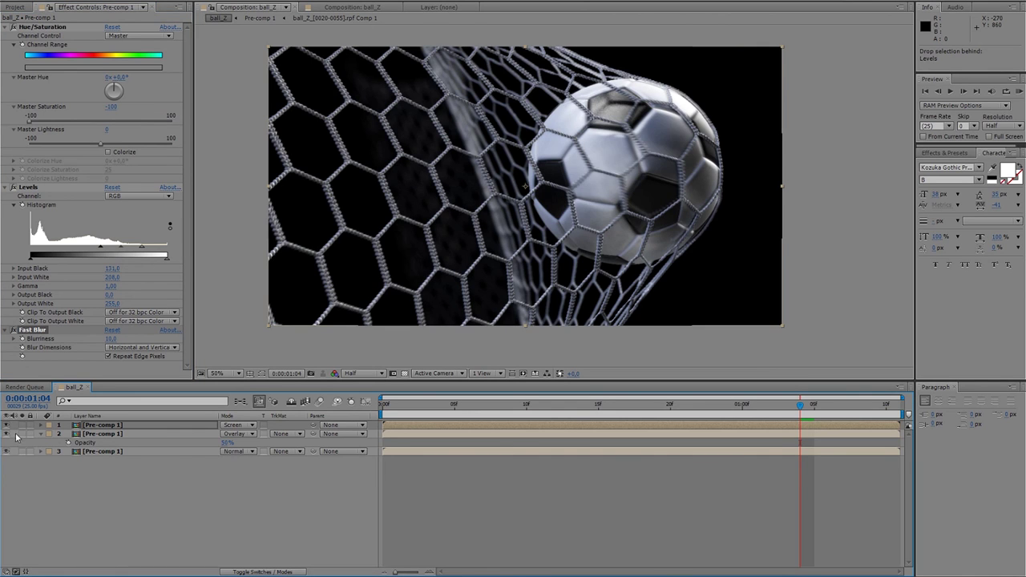
left_click(6, 424)
left_click(6, 425)
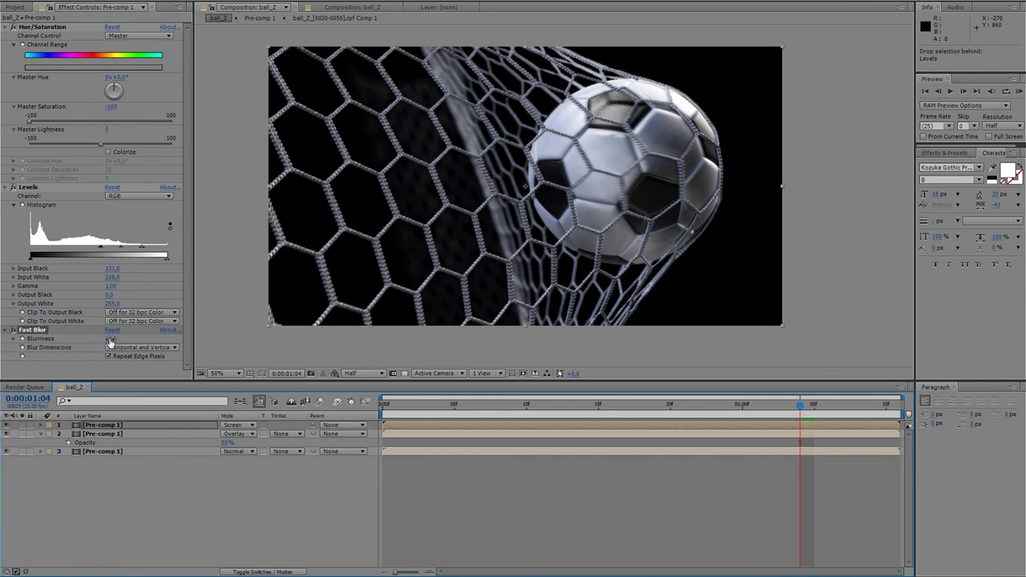
left_click_drag(153, 338, 137, 338)
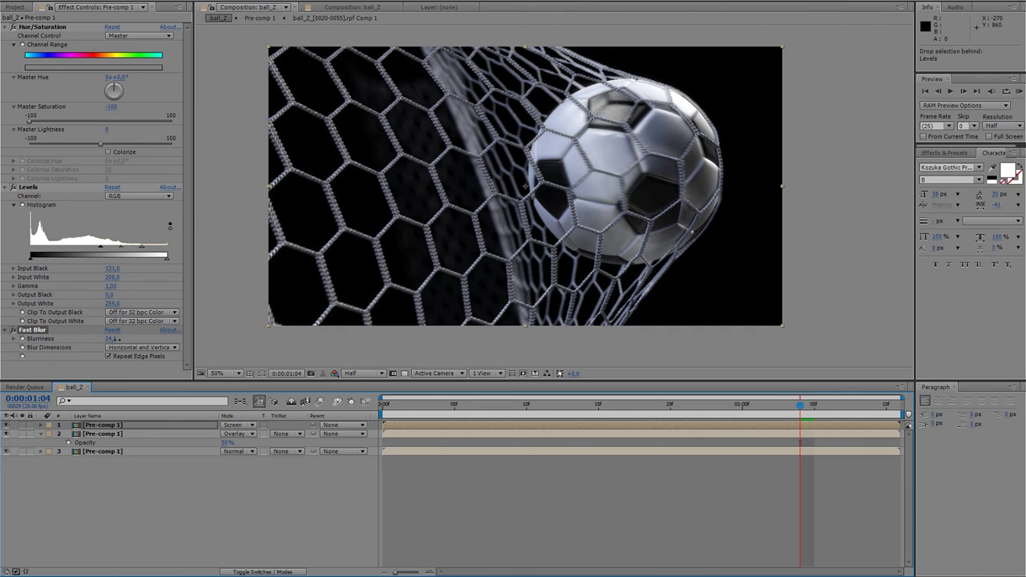
left_click(7, 425)
left_click(6, 424)
left_click(80, 503)
left_click(409, 347)
- RAM-preview the glowing composite from the Preview panel, stop it, then replay it
left_click(950, 91)
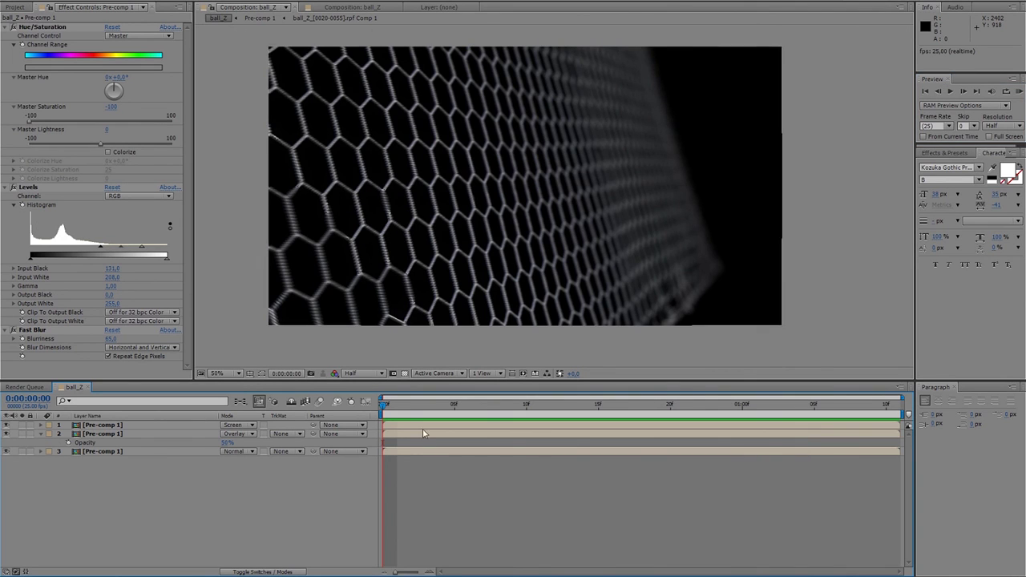
left_click(388, 408)
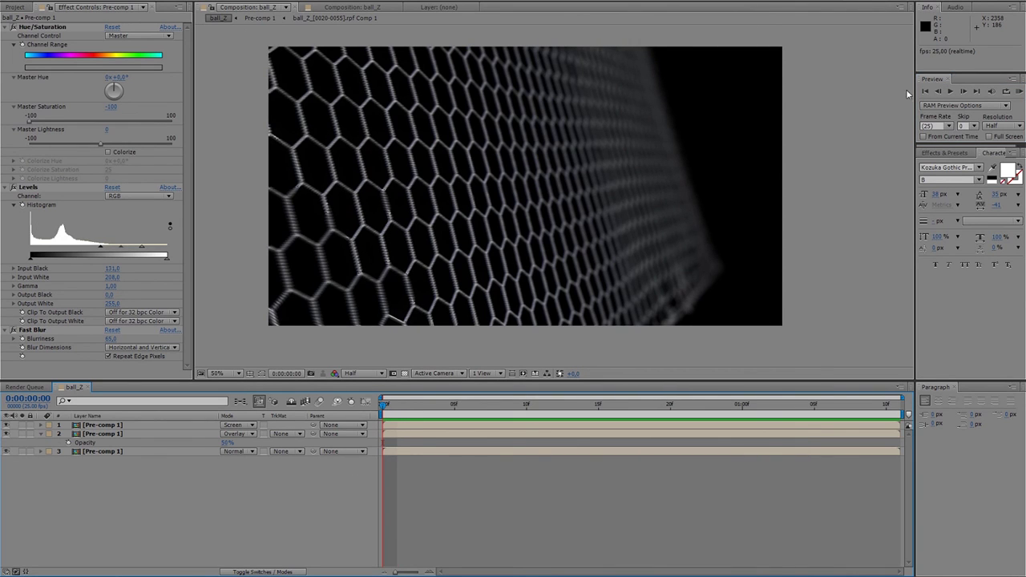
left_click(950, 92)
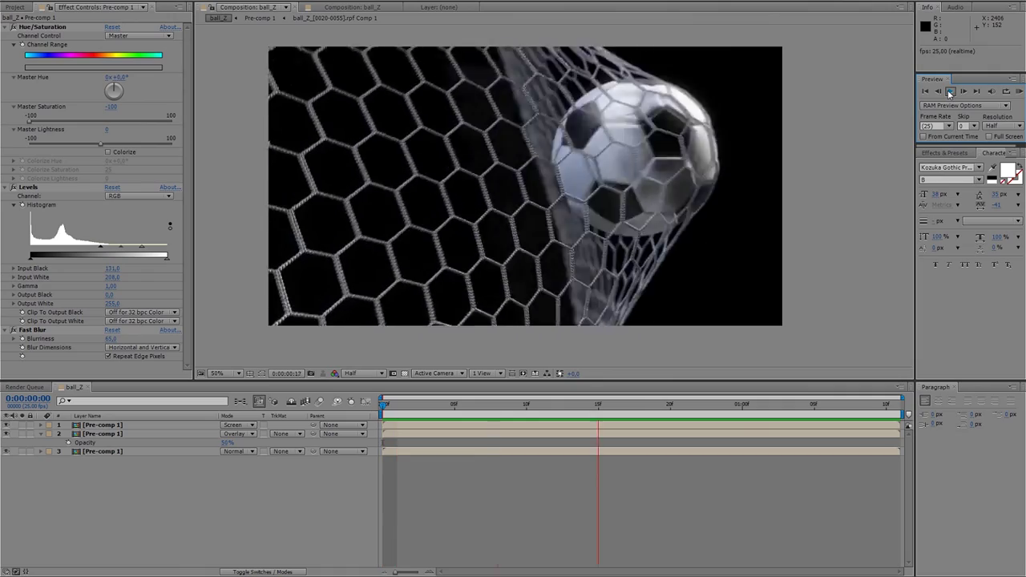